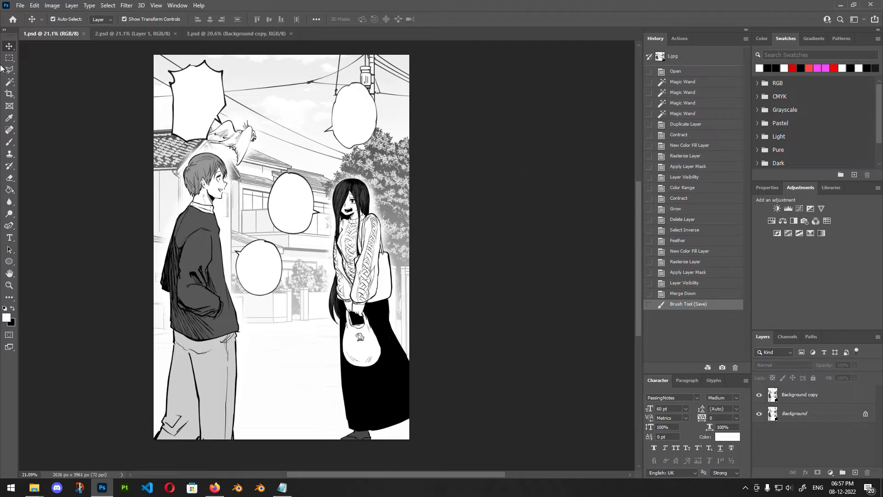
- Switch the toolbar to two columns and back to a single column
click(5, 31)
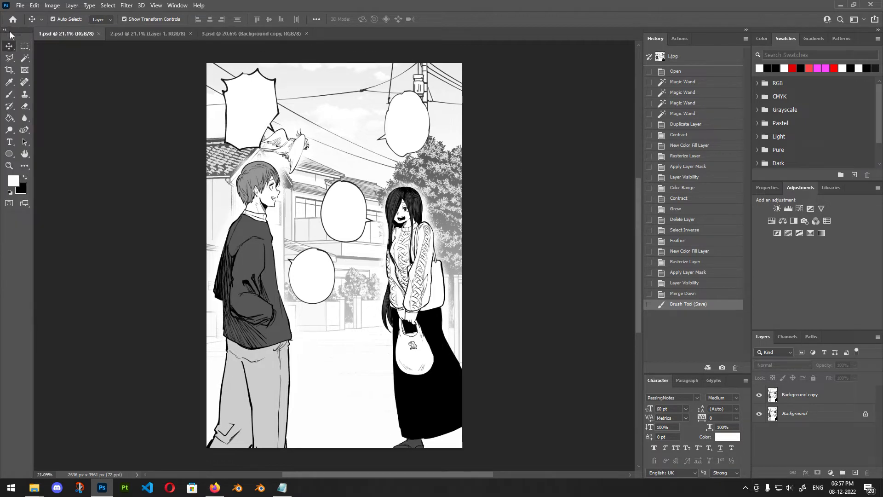
click(5, 30)
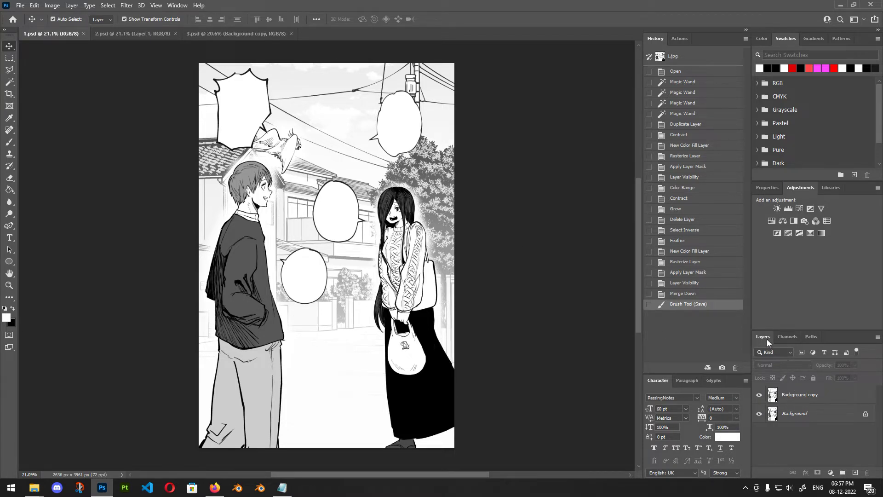
- Rename the Background copy layer as Redrawed
click(795, 416)
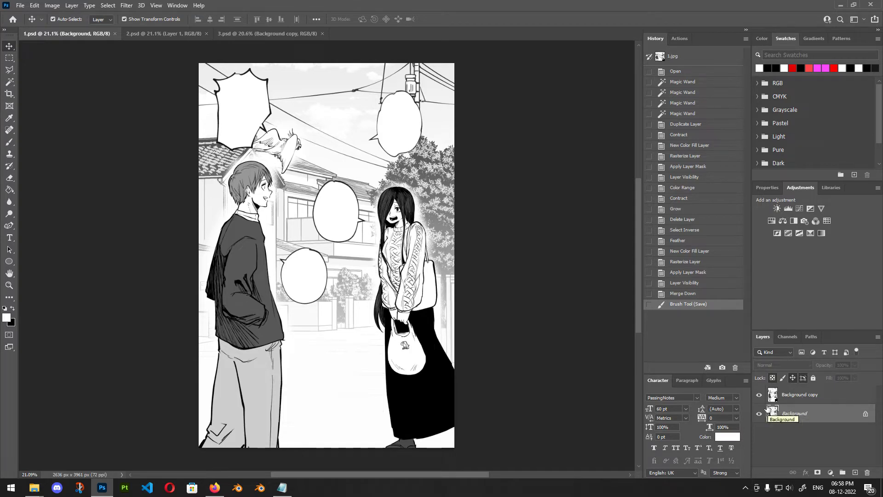
click(798, 396)
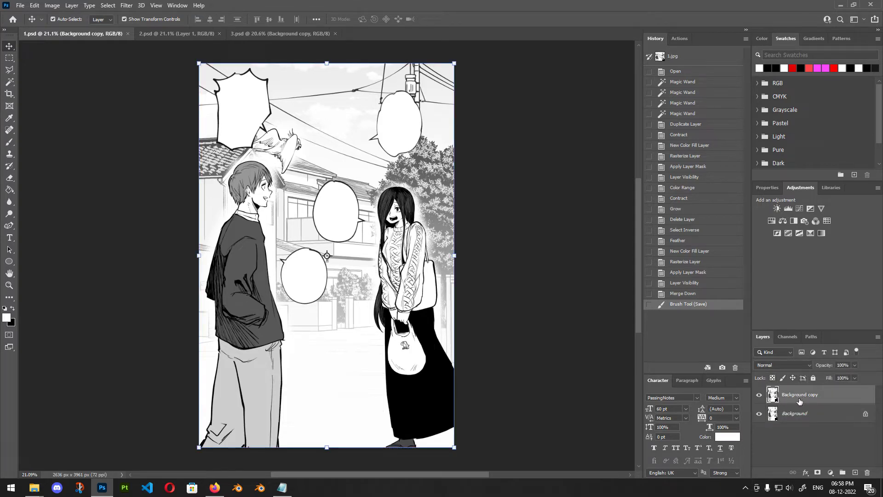
double_click(799, 395)
text(Redrawed)
key(Return)
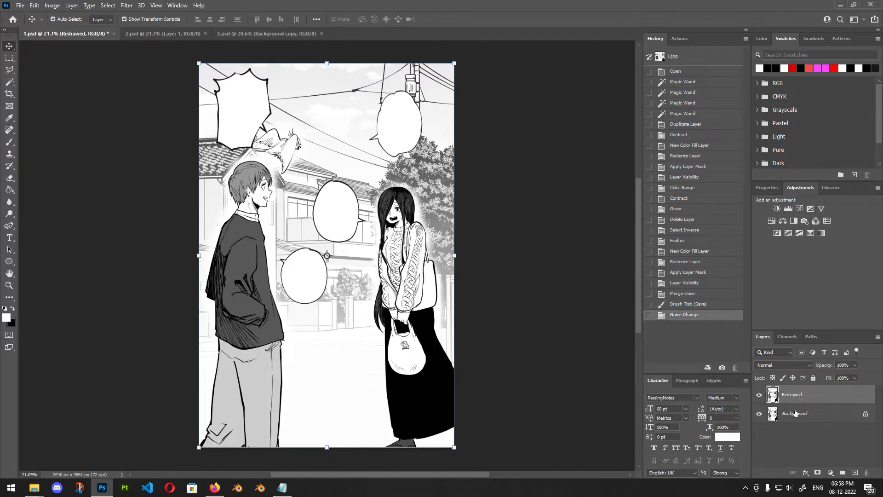
- Convert the Background into a layer named Original and lock it completely
double_click(795, 413)
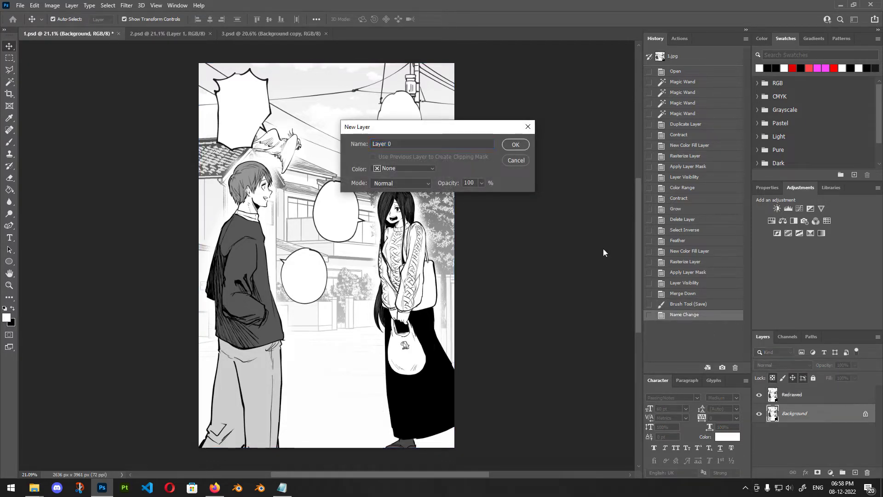
text(Original)
click(515, 144)
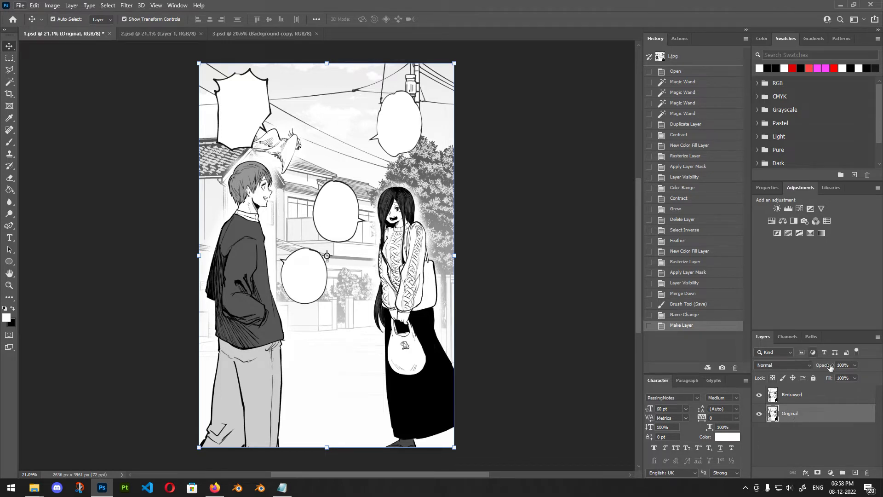
click(813, 378)
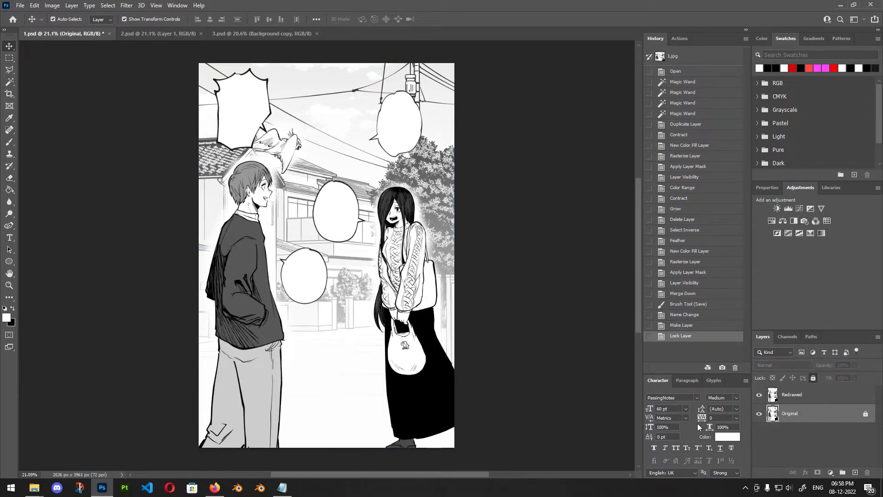
click(818, 439)
- Compare the cleaned page with the Japanese original by repeatedly hiding and showing the Redrawed layer
click(759, 395)
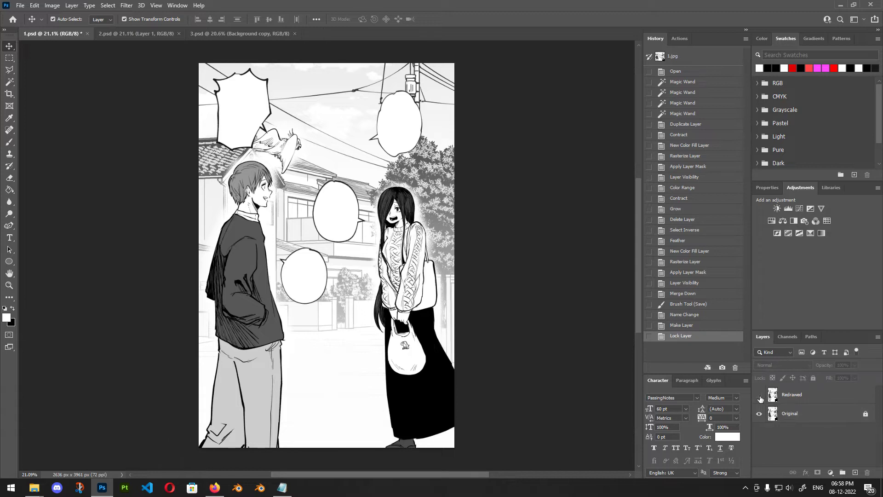
click(758, 395)
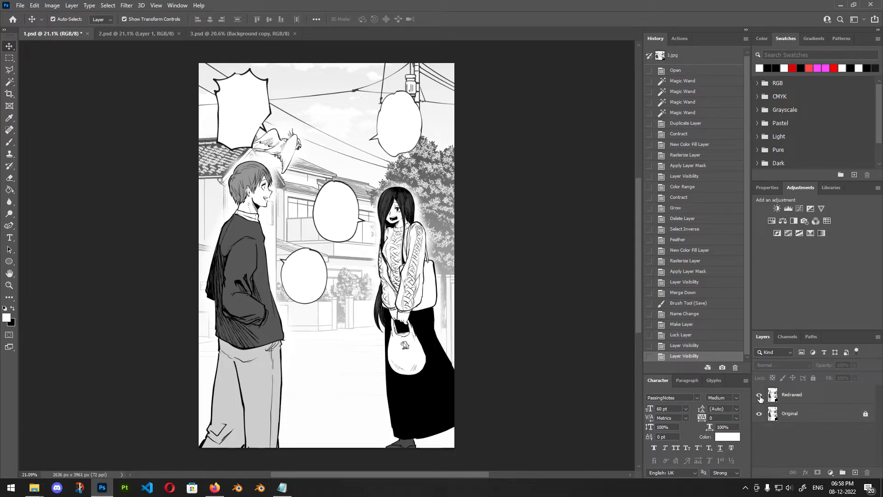
click(759, 395)
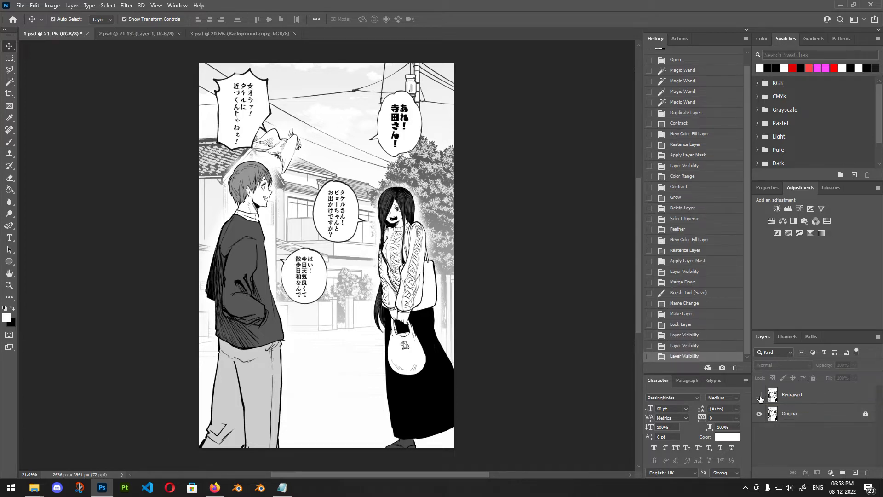
click(759, 396)
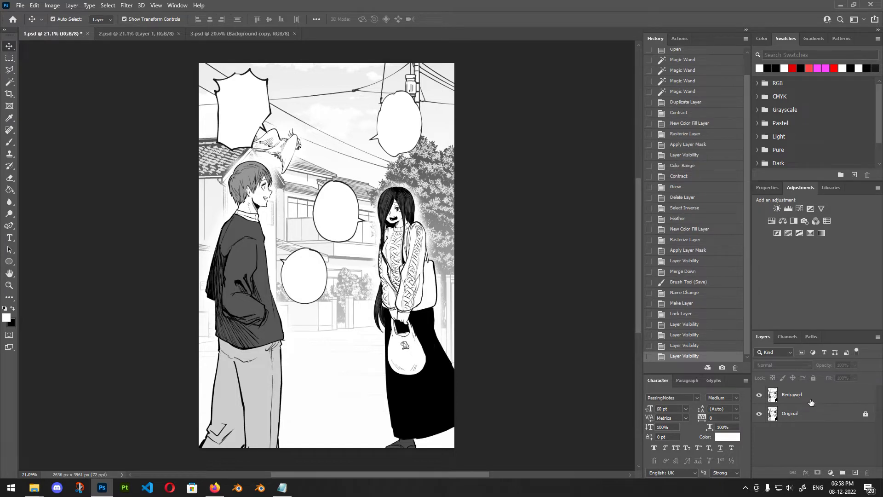
click(759, 395)
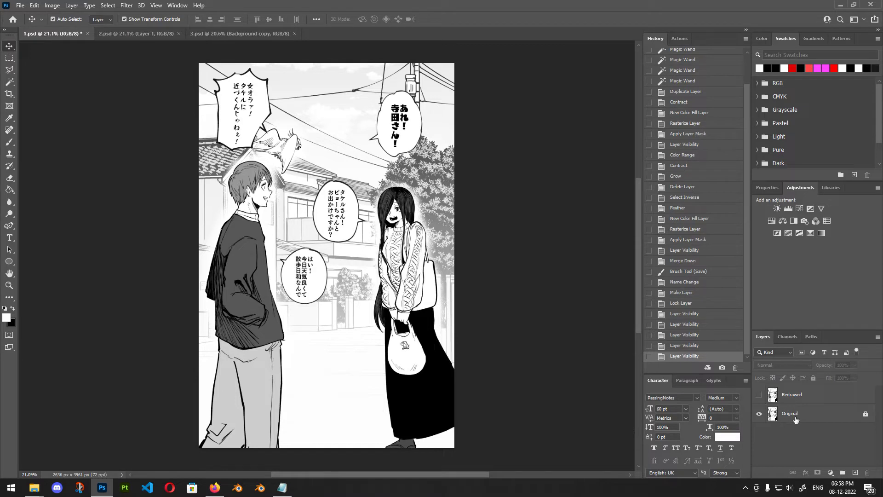
click(798, 415)
click(791, 395)
click(759, 395)
click(759, 394)
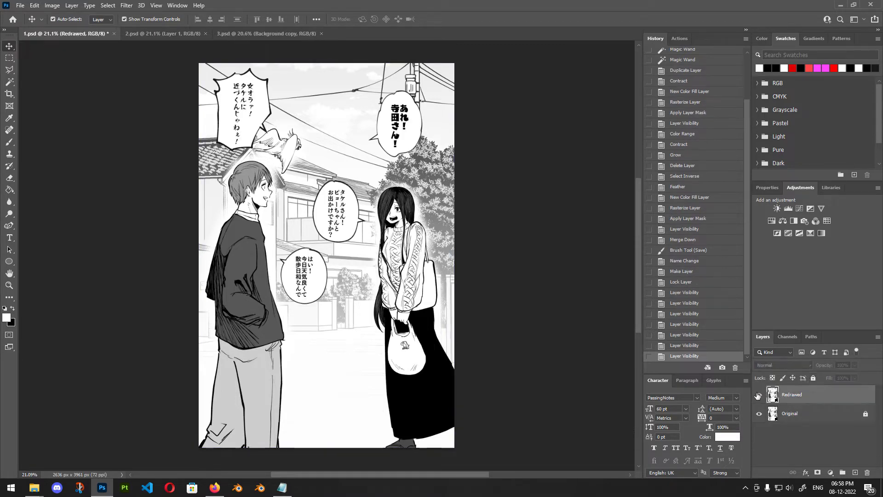
click(759, 395)
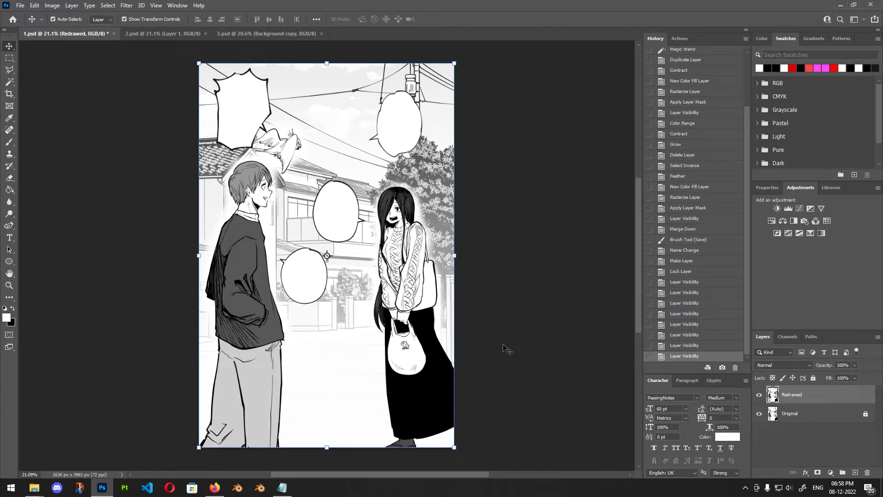
click(759, 394)
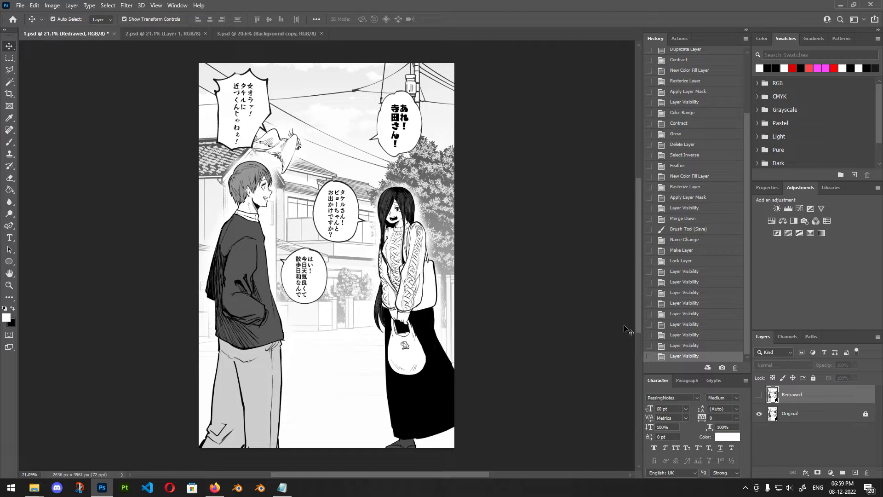
click(758, 395)
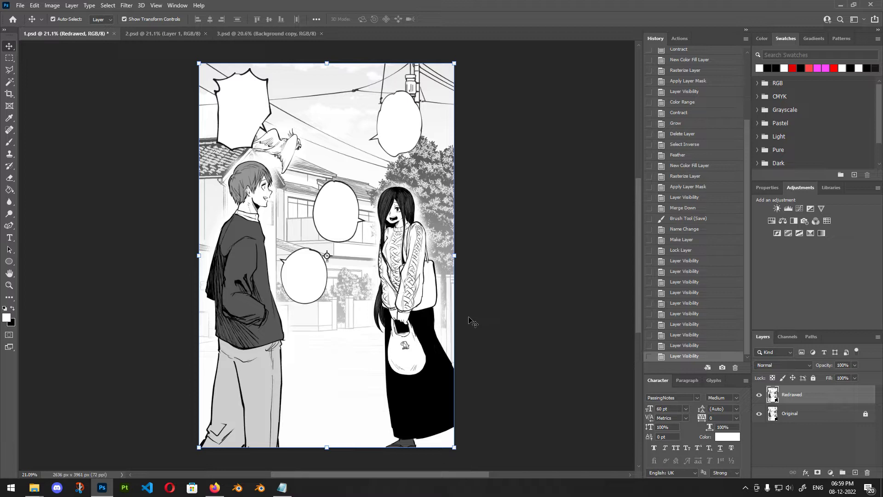
click(759, 396)
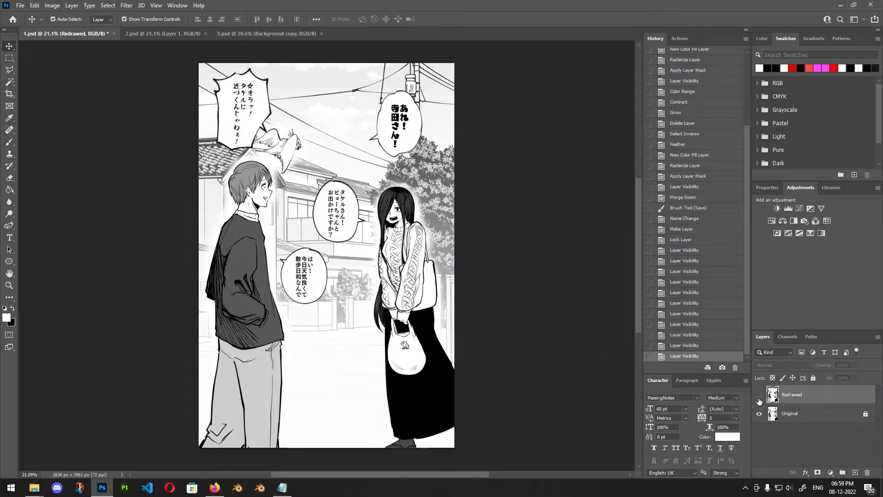
click(758, 398)
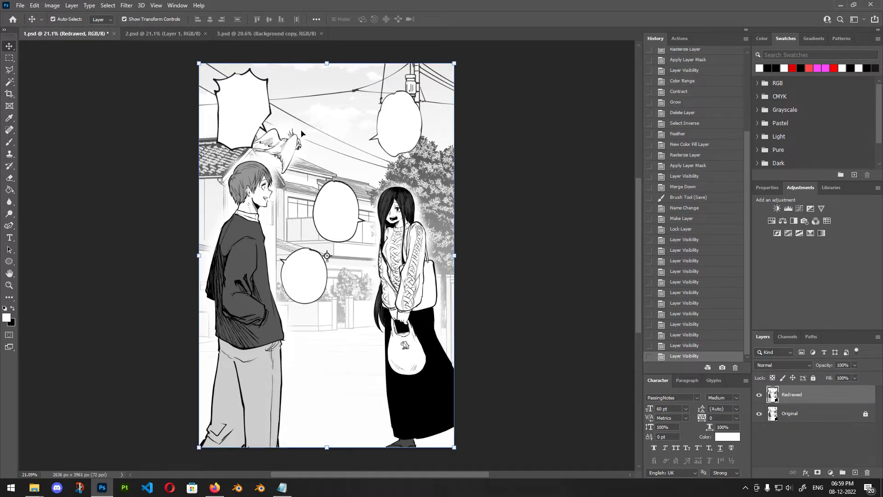
click(759, 395)
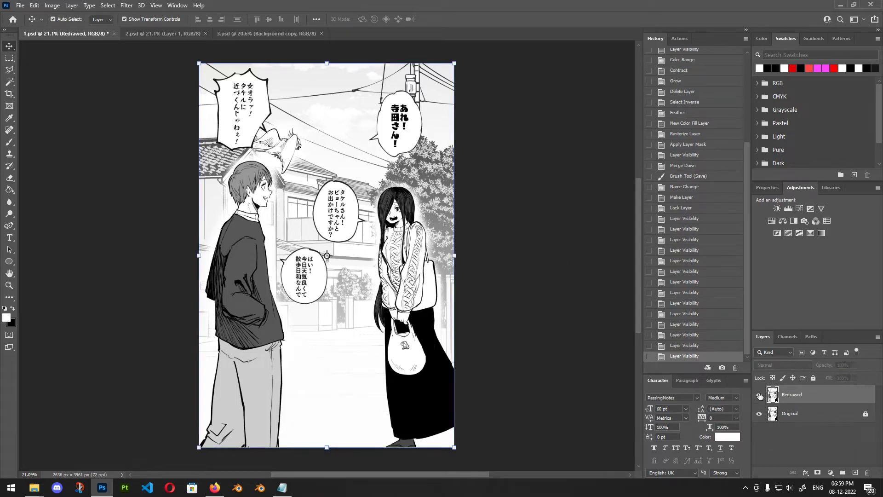
click(759, 396)
- Try out the Redrawed layer's opacity slider and return it to 100%
click(854, 365)
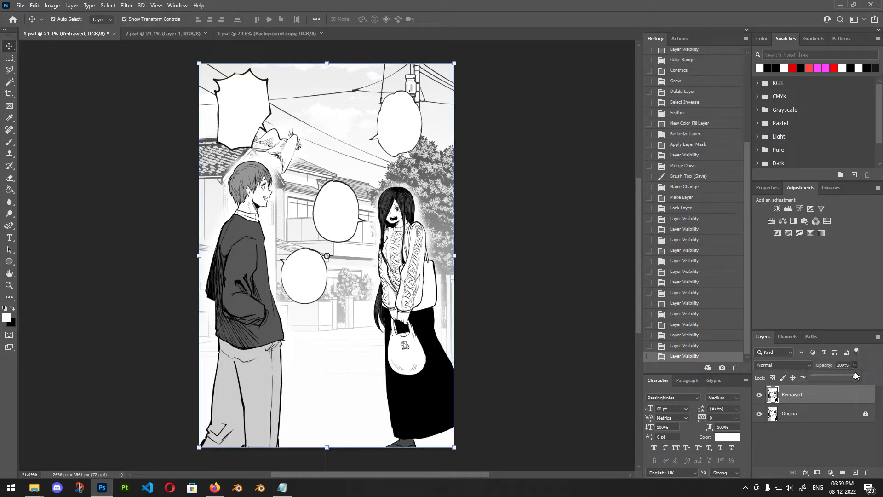
drag(855, 374, 873, 376)
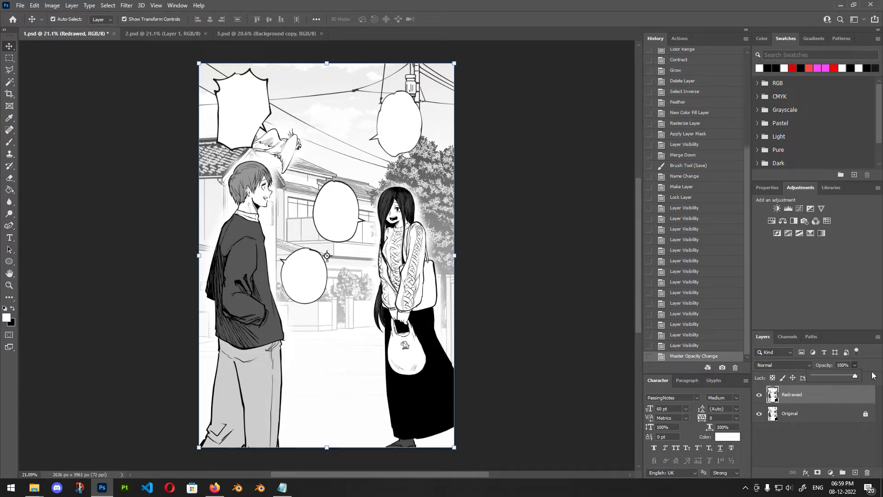
click(488, 79)
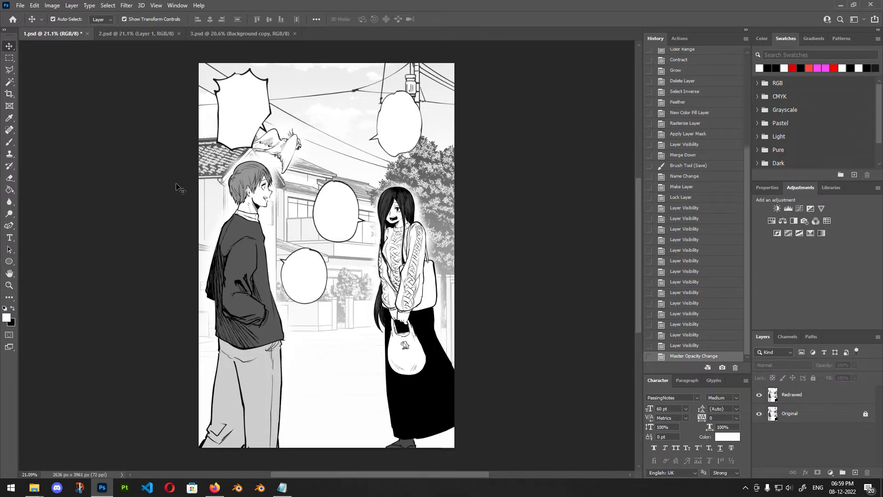
- Try moving the Redrawed layer on the page, and undo both the move and the opacity change
mouse_move(331, 206)
mouse_down()
mouse_move(315, 252)
mouse_move(312, 240)
mouse_move(271, 221)
mouse_move(294, 225)
mouse_move(340, 203)
mouse_up()
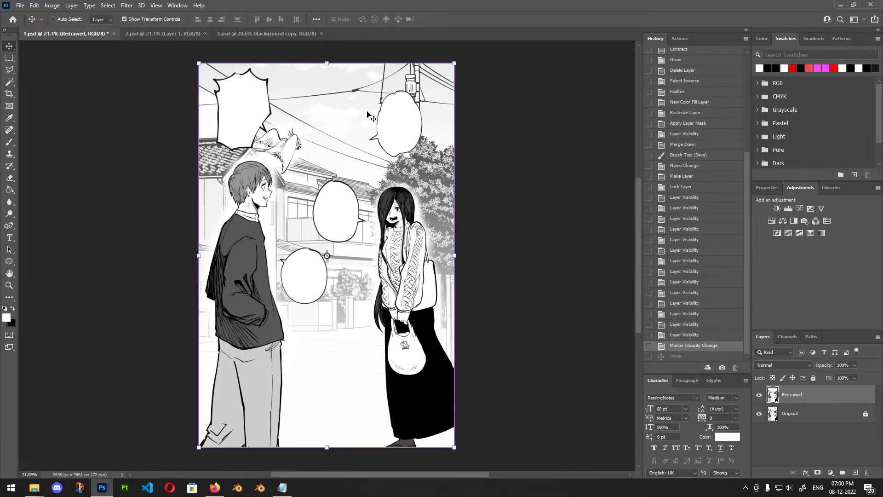
alt+scroll(382, 68, up, 2)
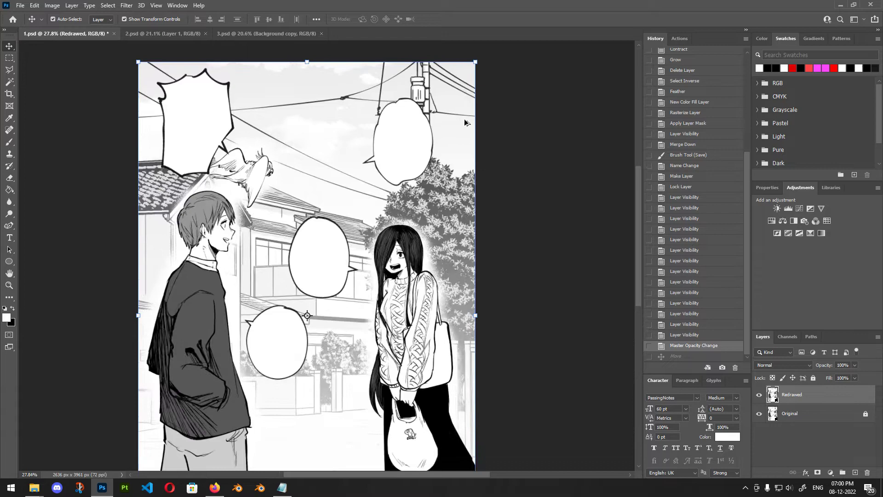
click(510, 108)
key(ctrl+z)
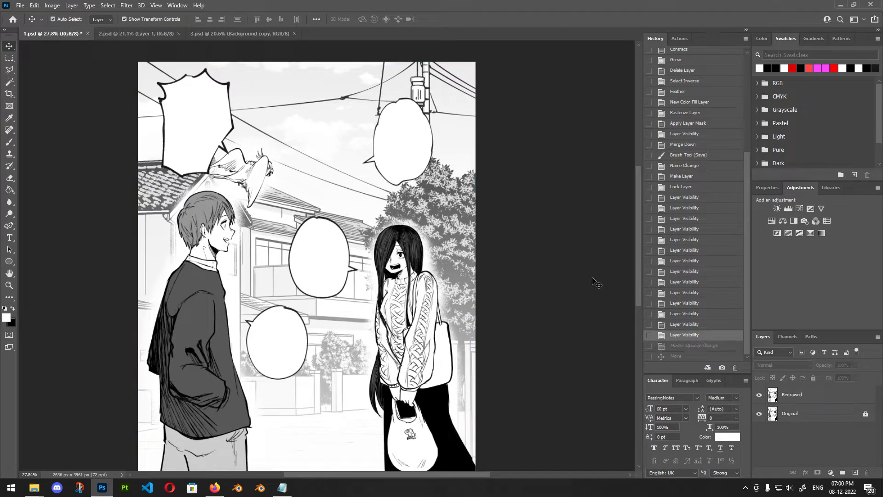
- Activate the Type tool and set the text colour to black
alt+scroll(205, 51, up, 4)
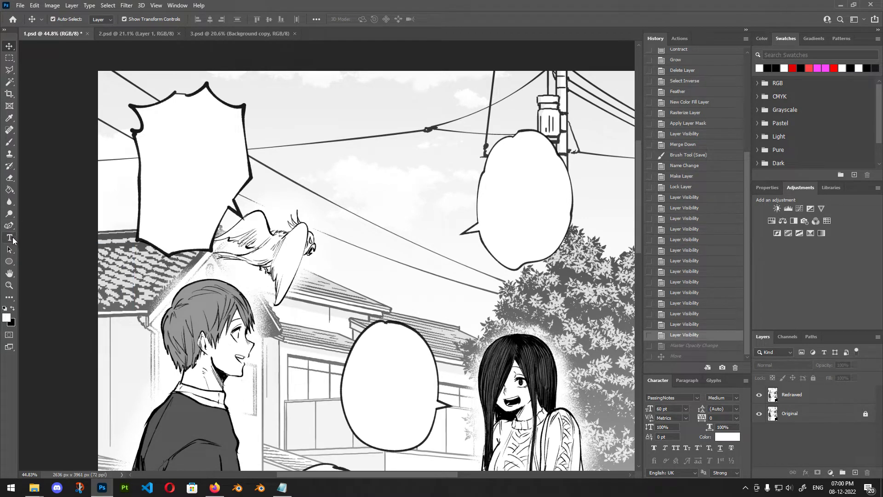
click(12, 239)
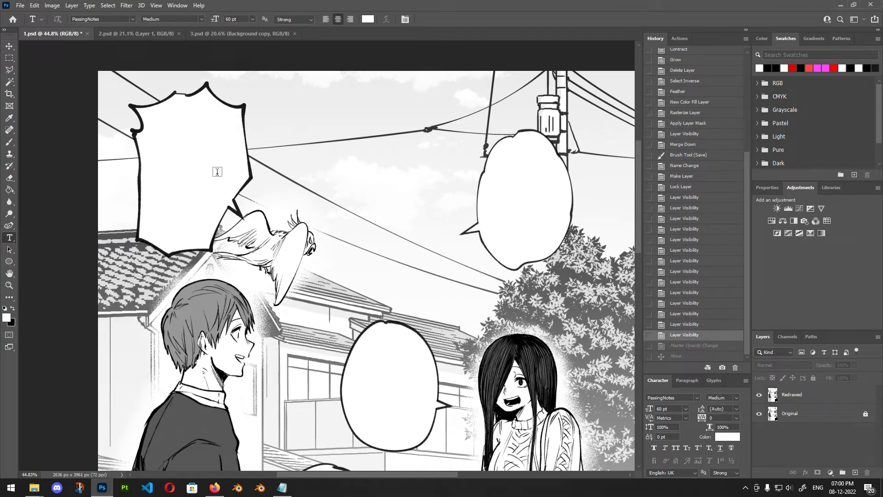
click(368, 19)
drag(159, 159, 241, 187)
click(346, 67)
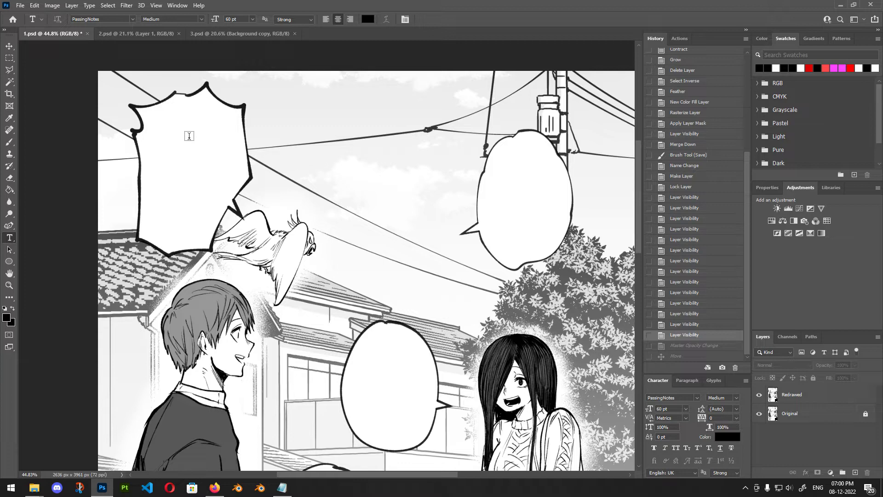
- Add a paragraph text box with placeholder text inside the spiky speech bubble above the man, and commit it
drag(149, 112, 246, 236)
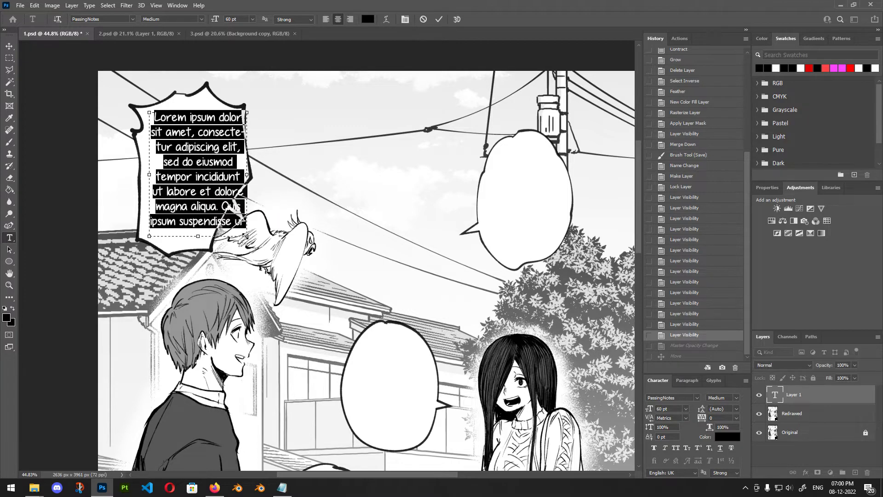
click(205, 148)
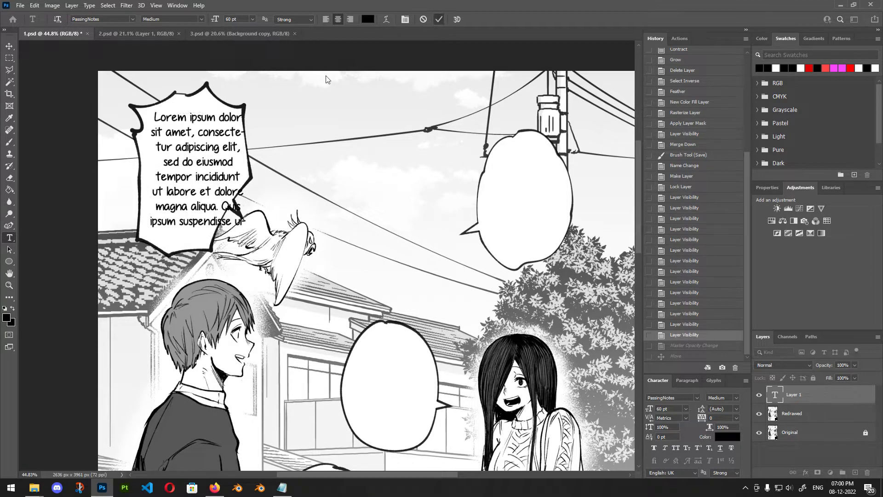
key(ctrl+Return)
- Scale the placeholder text to about 82.66% inside the spiky bubble and give it a Stroke layer style
key(ctrl+t)
drag(244, 241, 227, 219)
drag(196, 169, 195, 182)
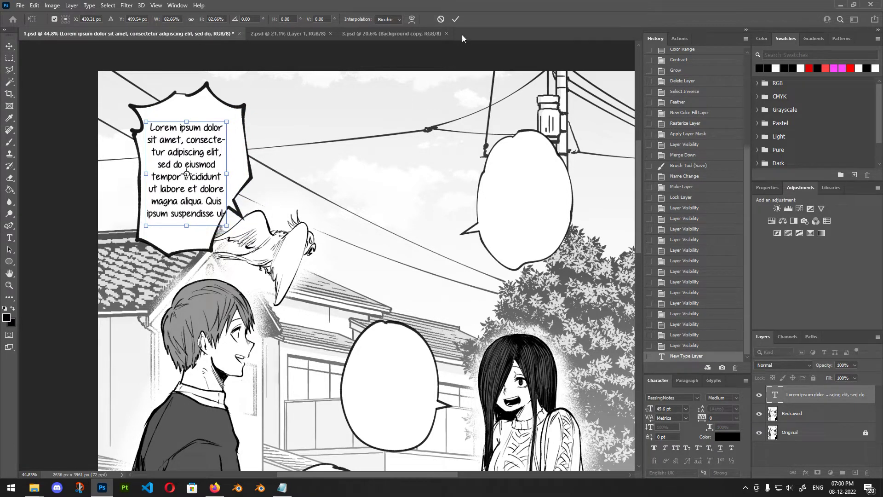
click(456, 19)
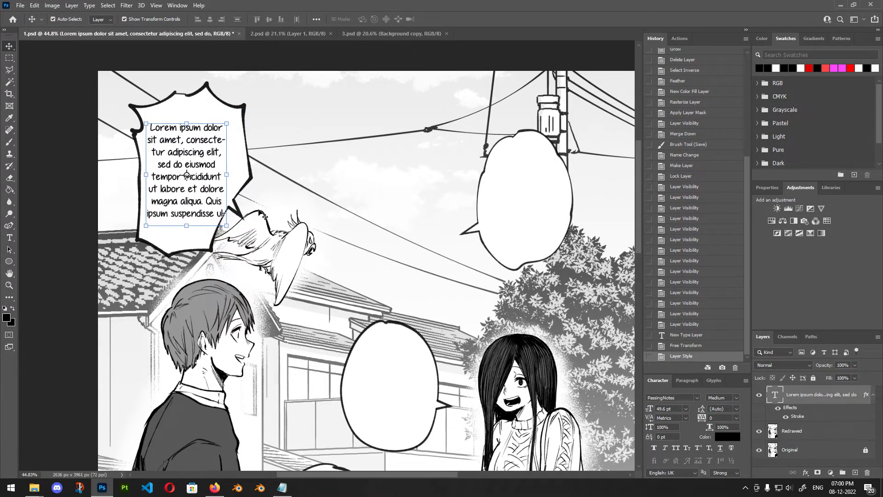
- Shift the placeholder text slightly to the right so it sits more centrally in the spiky bubble
scroll(294, 212, down, 2)
scroll(202, 174, up, 5)
drag(245, 225, 258, 225)
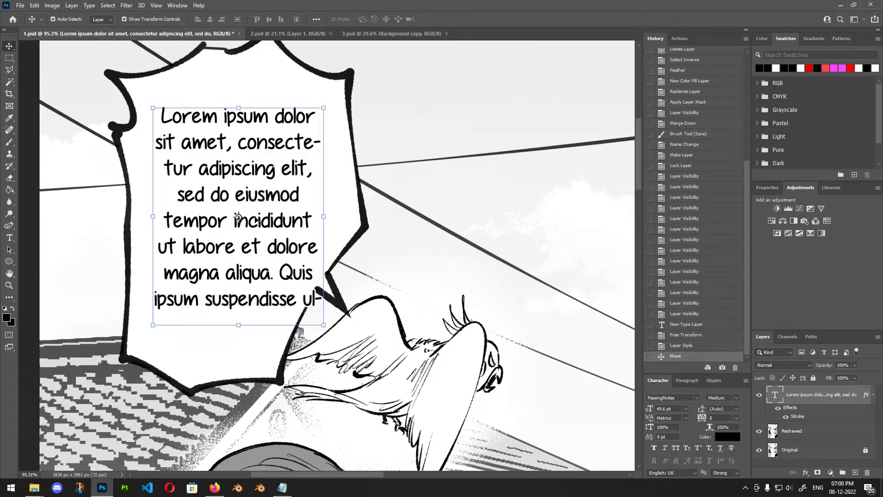
scroll(252, 278, down, 2)
scroll(252, 278, down, 1)
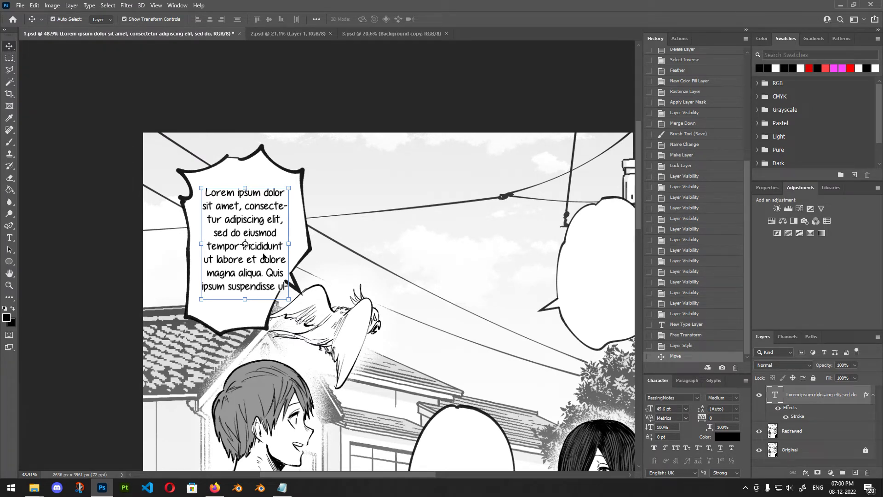
- Shift the placeholder text slightly down and to the right inside the spiky bubble
mouse_move(263, 256)
mouse_down()
mouse_move(345, 210)
mouse_move(456, 244)
mouse_move(310, 233)
mouse_move(259, 257)
mouse_move(266, 264)
mouse_up()
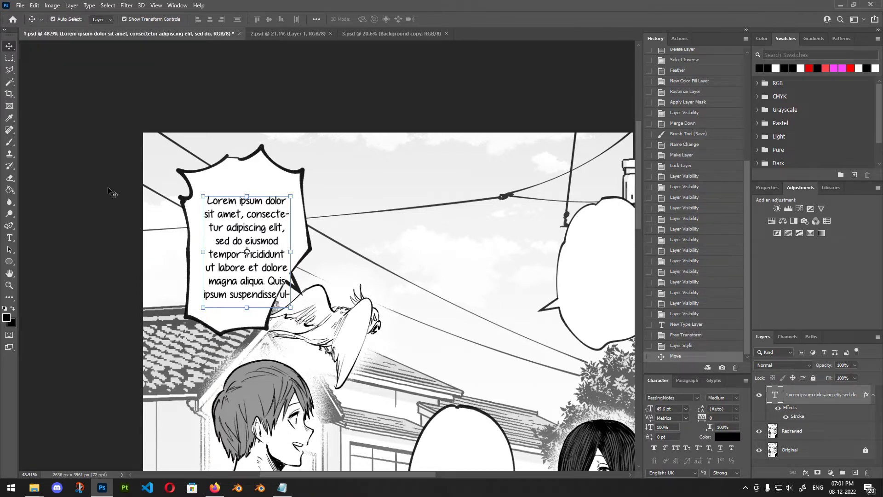
scroll(233, 204, up, 3)
- Toggle the Move tool's Auto-Select option off and on, and pick the Redrawed layer directly from the background artwork
click(54, 19)
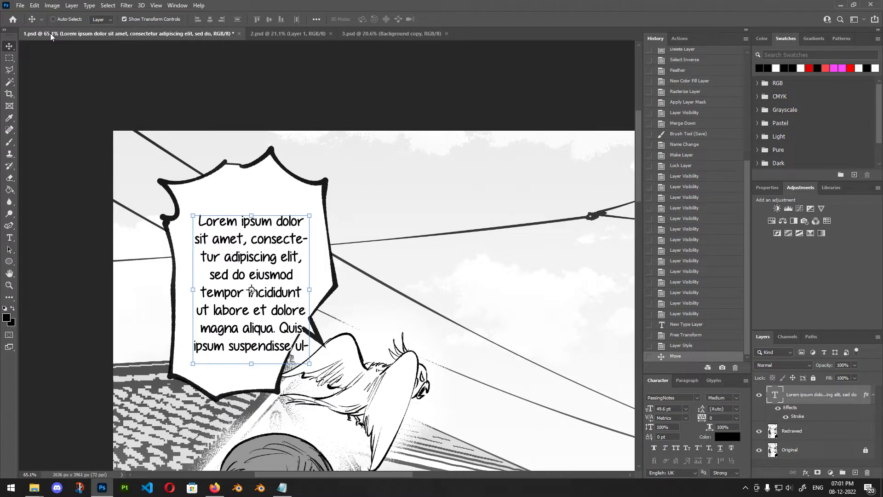
click(53, 19)
click(53, 20)
mouse_move(405, 215)
mouse_down()
mouse_move(403, 229)
mouse_move(413, 223)
mouse_move(401, 225)
mouse_up()
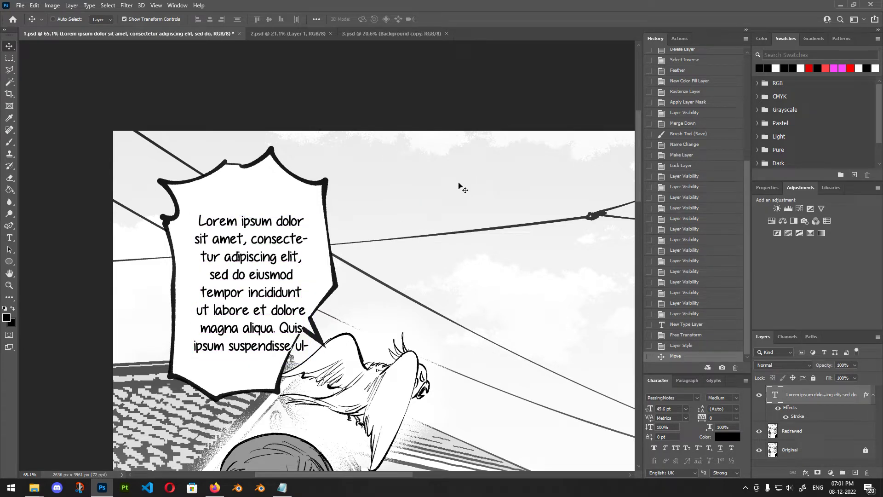
mouse_move(460, 186)
mouse_down()
mouse_move(457, 198)
mouse_move(470, 195)
mouse_move(459, 184)
mouse_up()
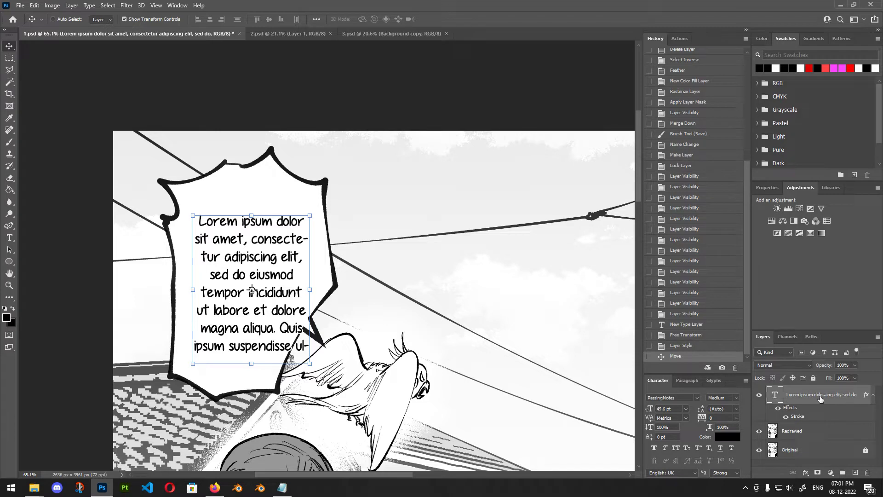
click(53, 20)
click(382, 174)
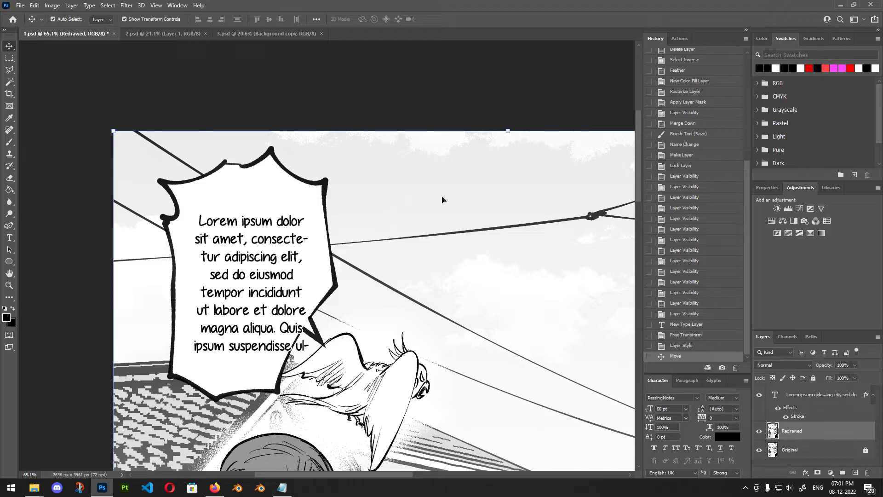
- Hide the Redrawed layer and try to pick the locked Original layer from the canvas with Auto-Select
scroll(354, 103, down, 5)
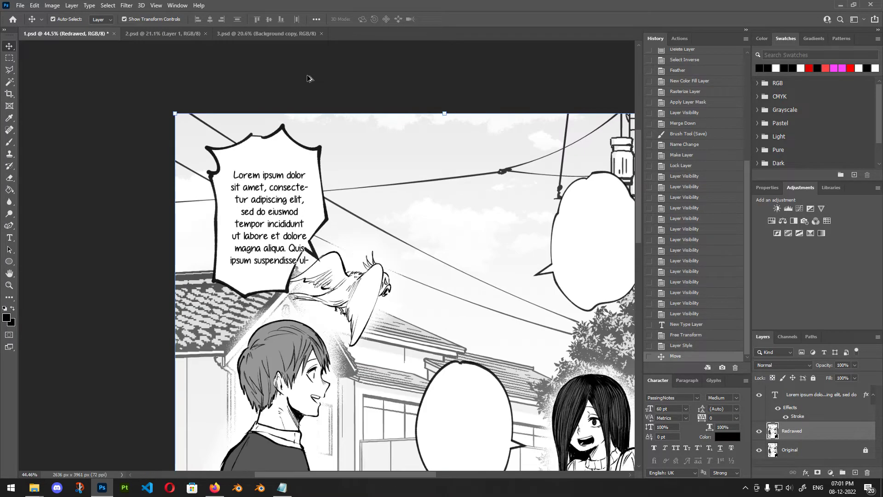
scroll(414, 96, up, 3)
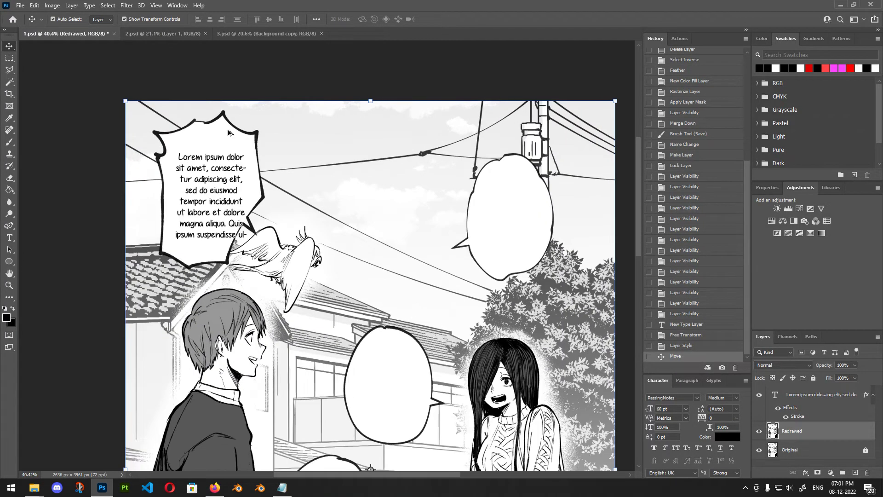
scroll(344, 89, up, 1)
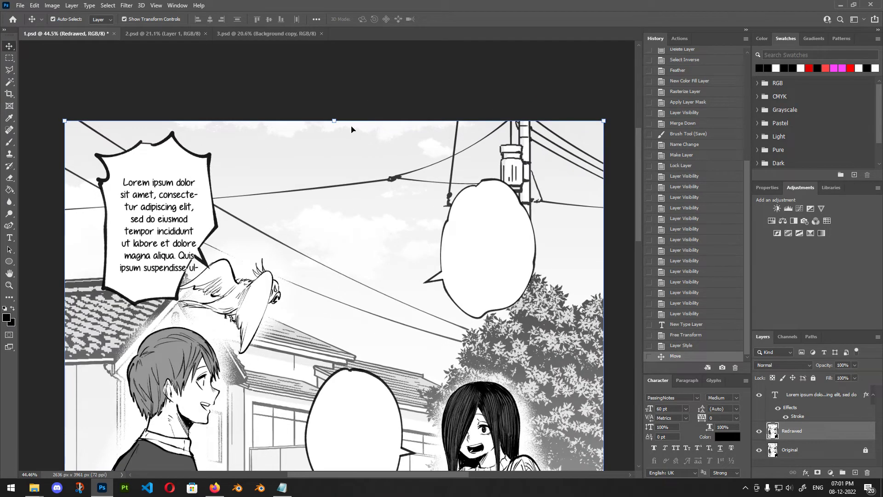
click(759, 432)
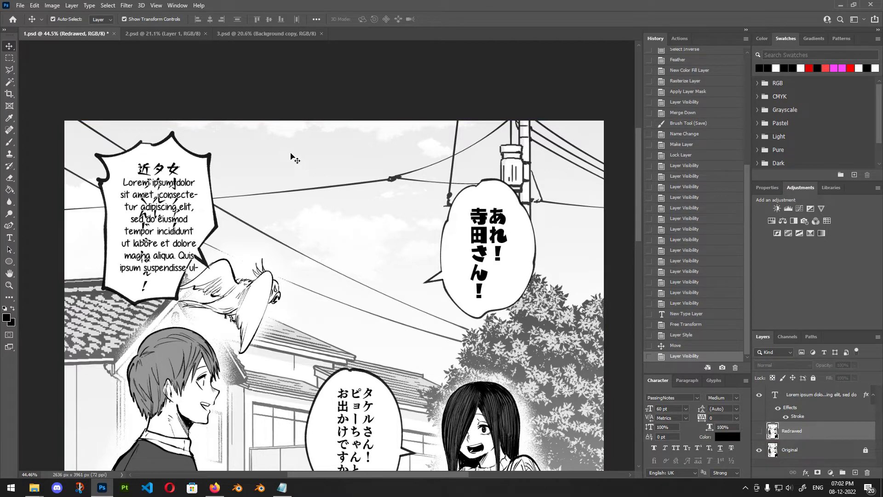
click(424, 210)
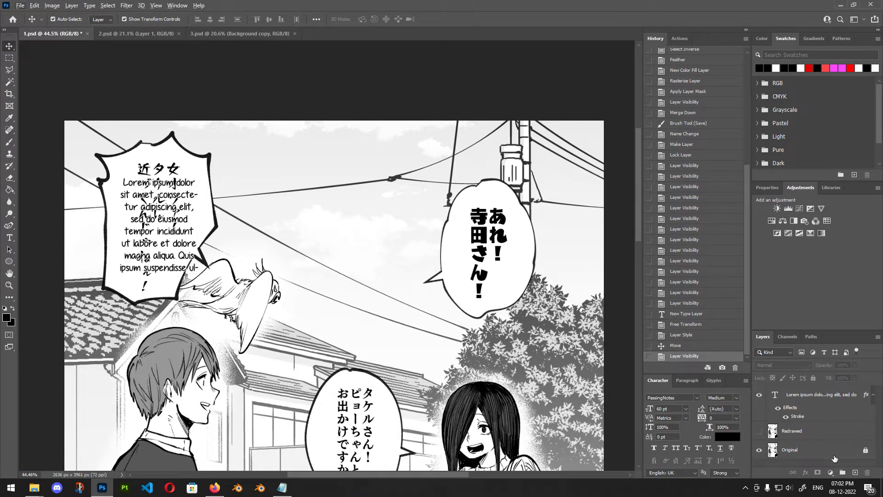
- Unlock and relock the Original layer, and make the Redrawed layer visible again
click(866, 451)
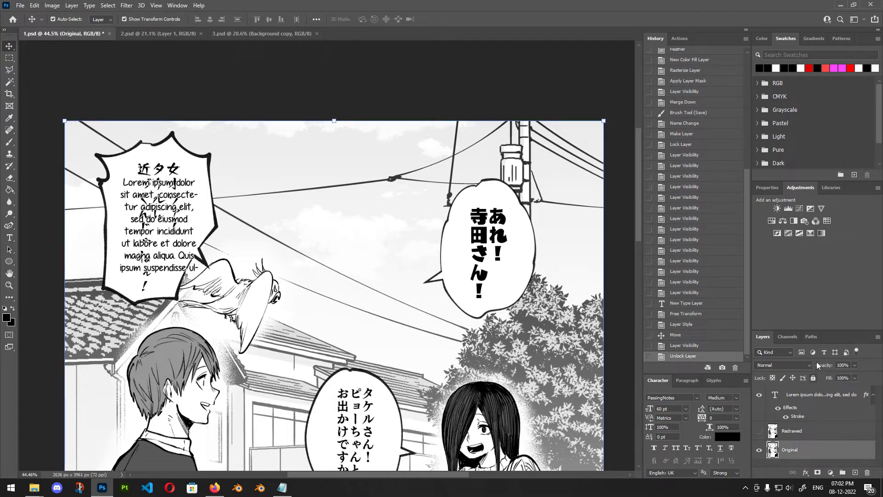
click(814, 378)
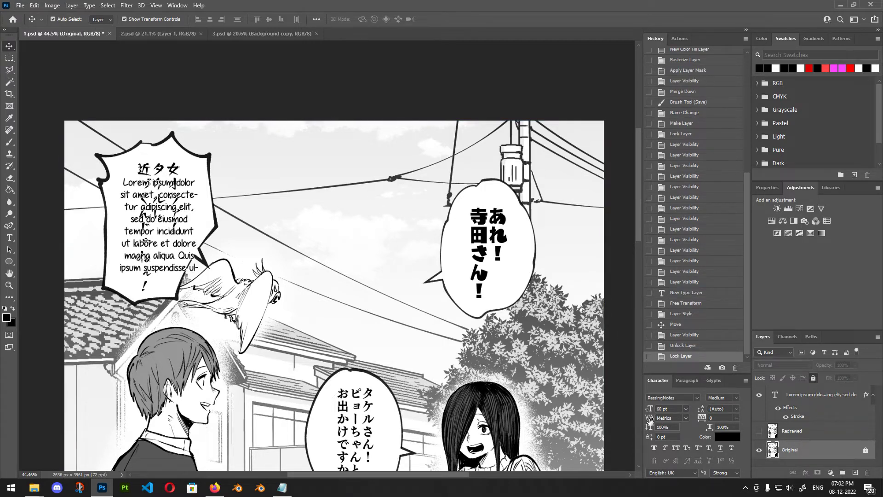
scroll(180, 218, up, 3)
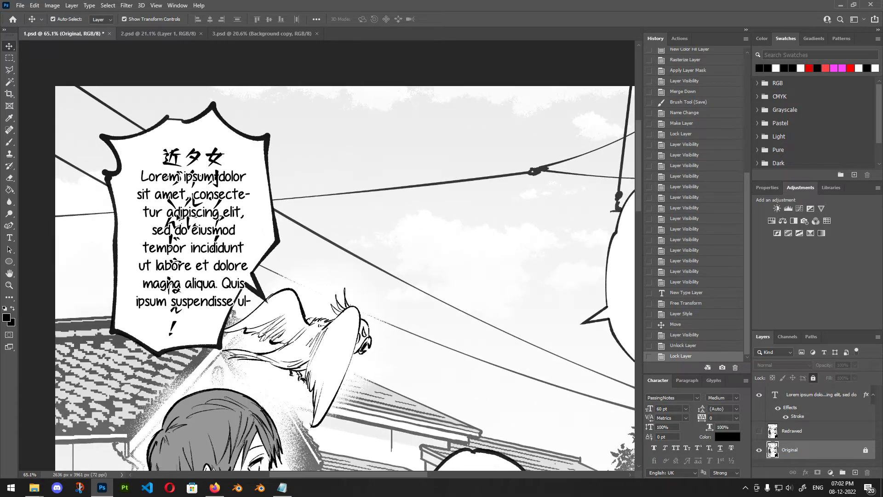
click(758, 431)
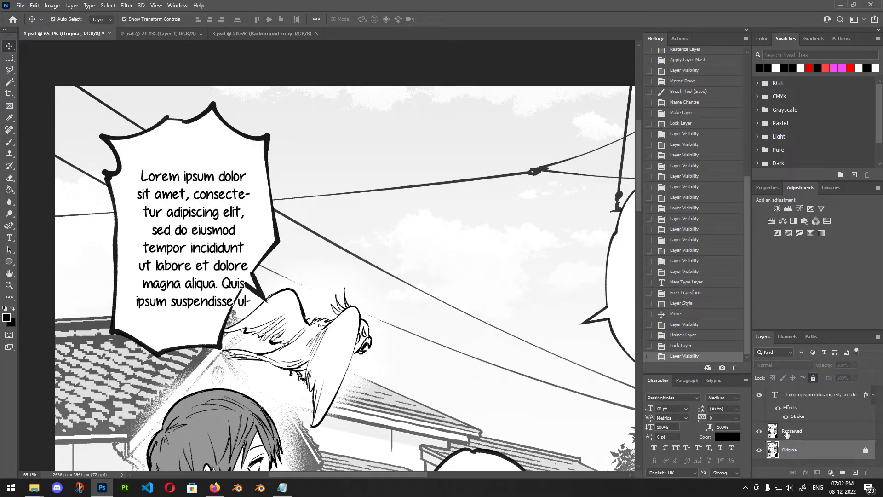
- Select the placeholder text layer, switch the Auto-Select target and set it back to Layer, and pick the bubble artwork on the canvas
click(813, 404)
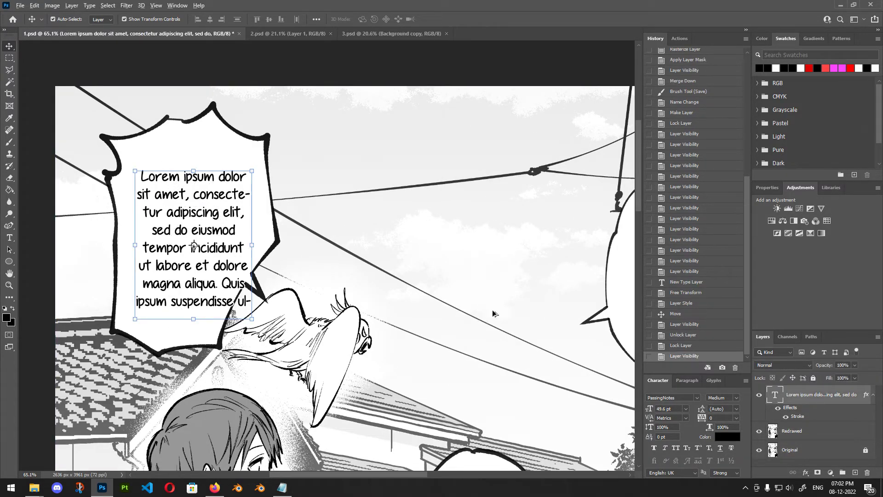
scroll(141, 208, up, 4)
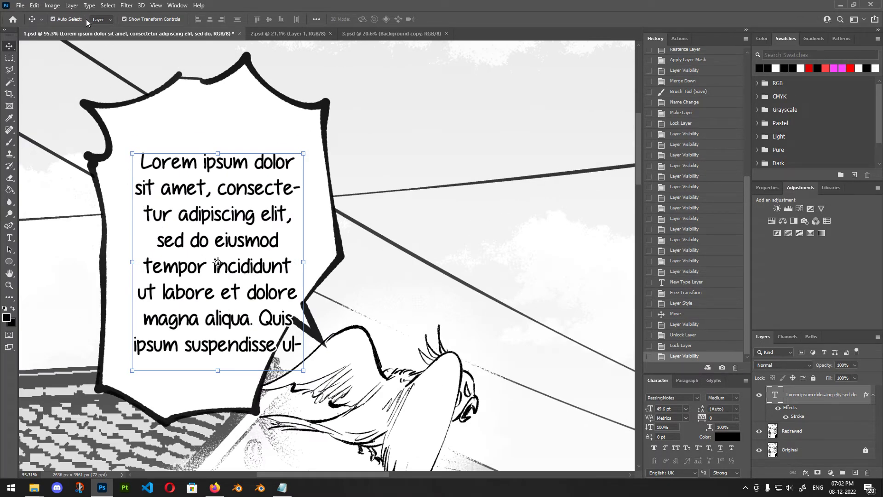
click(99, 20)
click(99, 27)
click(101, 19)
click(105, 34)
click(212, 113)
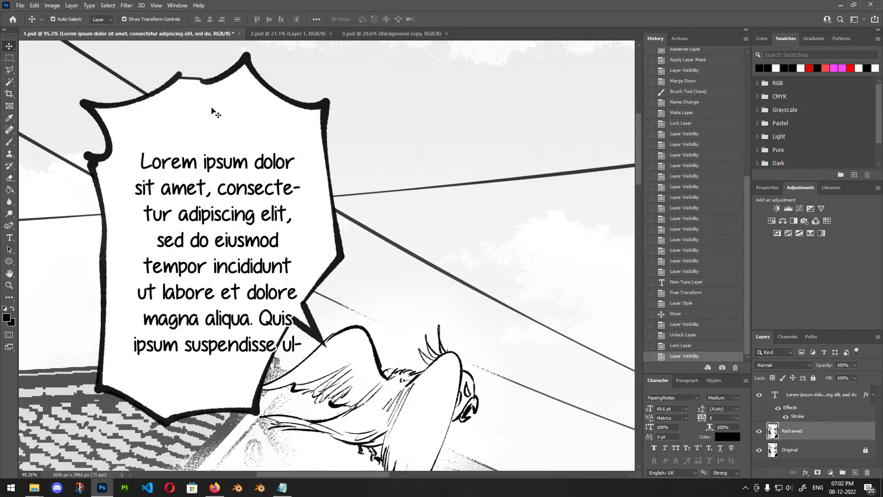
scroll(212, 114, down, 3)
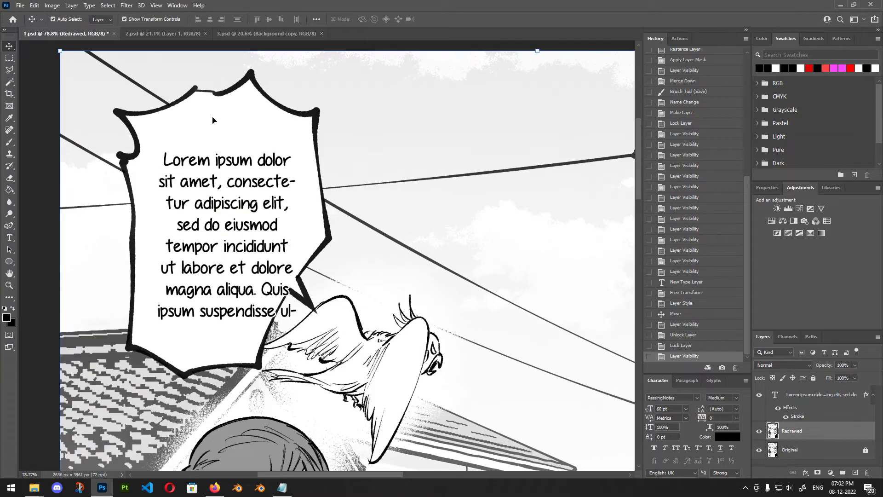
- Try to shift the placeholder text up and left and widen it to about 100.97% with its transform handles
click(213, 189)
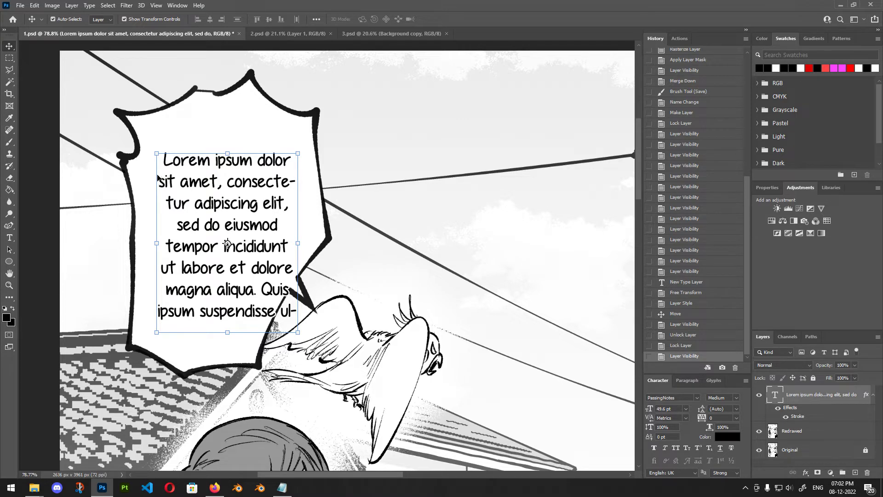
drag(156, 154, 152, 148)
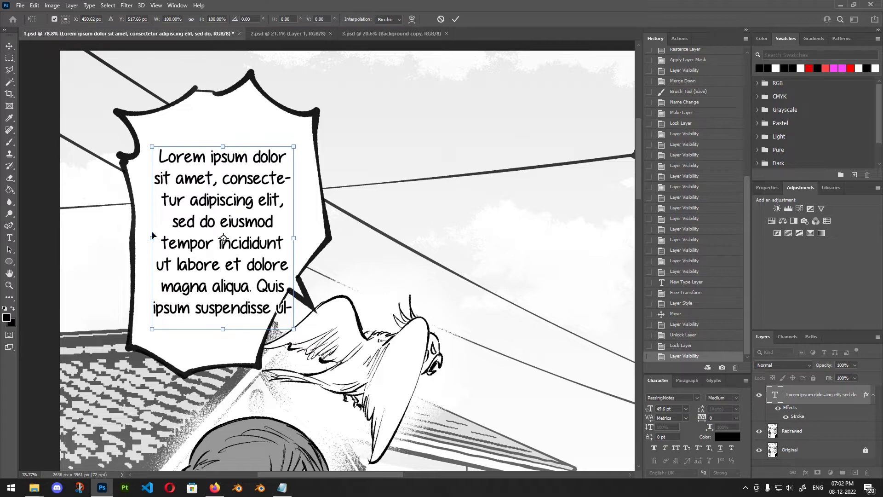
mouse_move(150, 239)
mouse_down()
mouse_move(122, 239)
mouse_move(155, 239)
mouse_up()
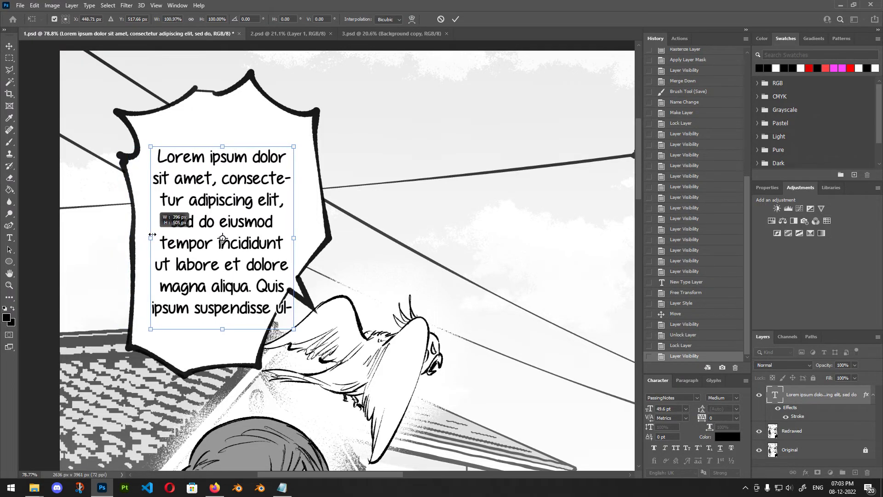
click(441, 19)
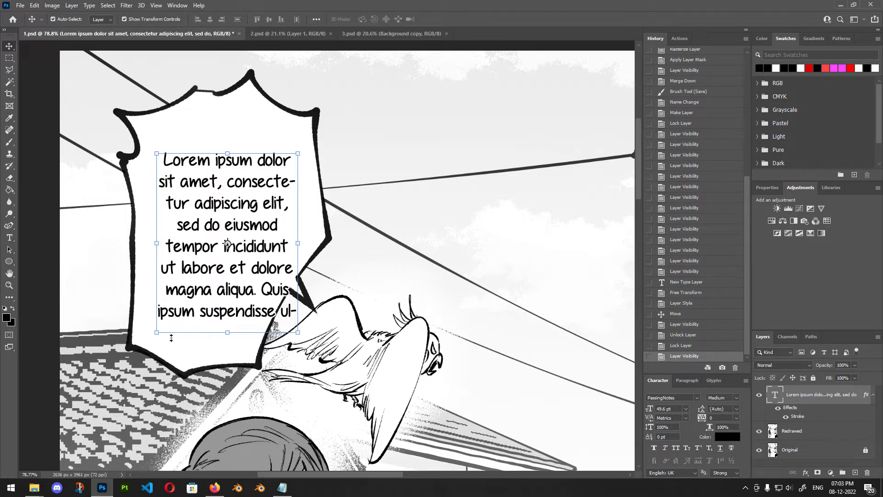
- Hide the transform controls, move the placeholder text slightly up and left in the spiky bubble, and show the controls again
click(125, 20)
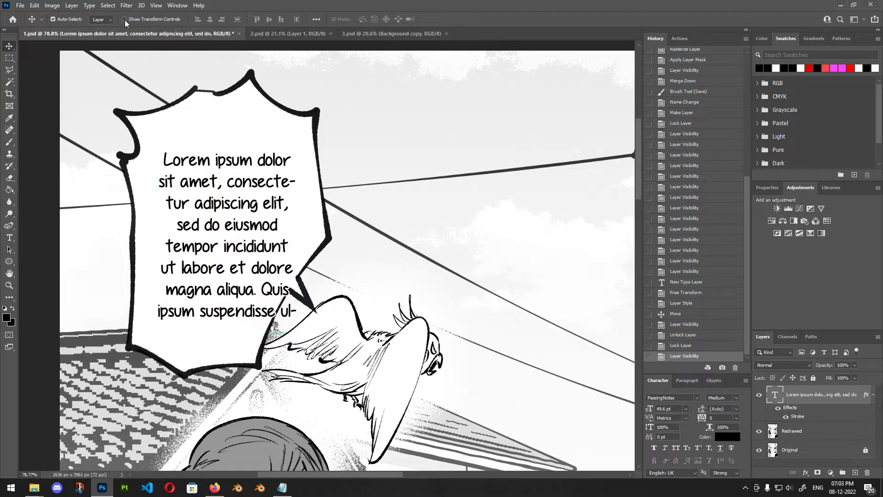
drag(249, 211, 232, 225)
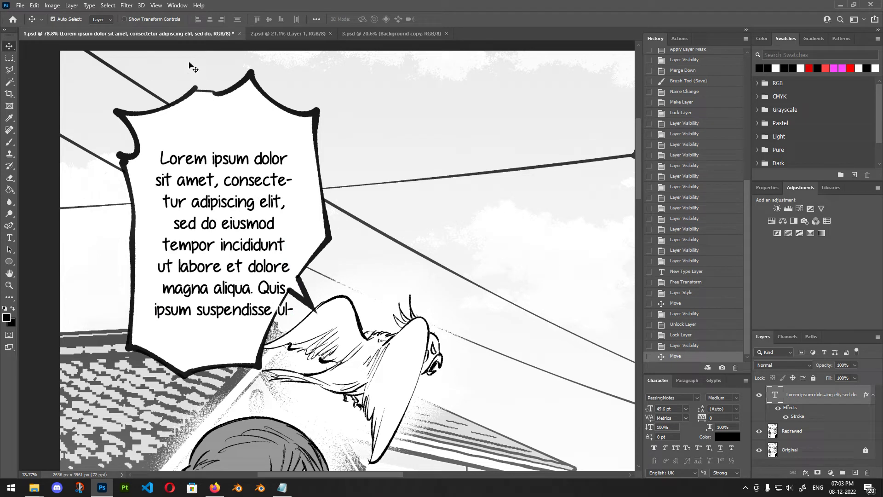
click(123, 20)
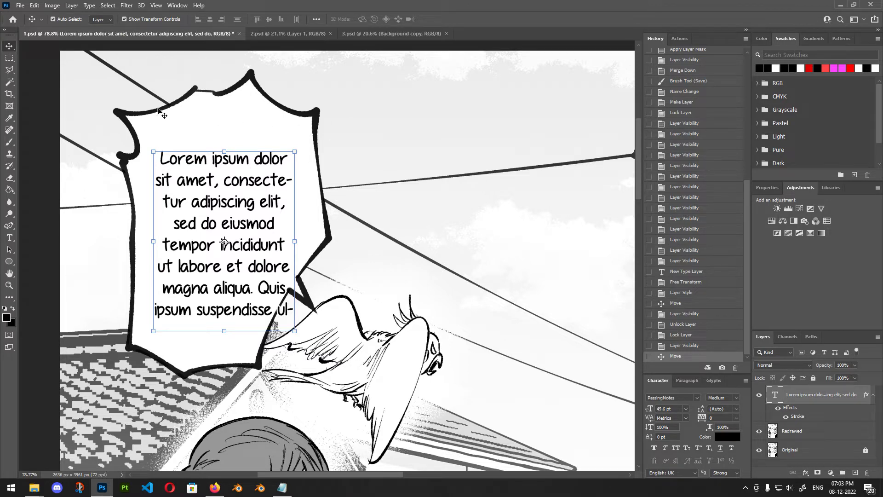
- Alternate the selection between the Redrawed artwork and the placeholder text on the canvas, ending on the Redrawed layer
click(189, 98)
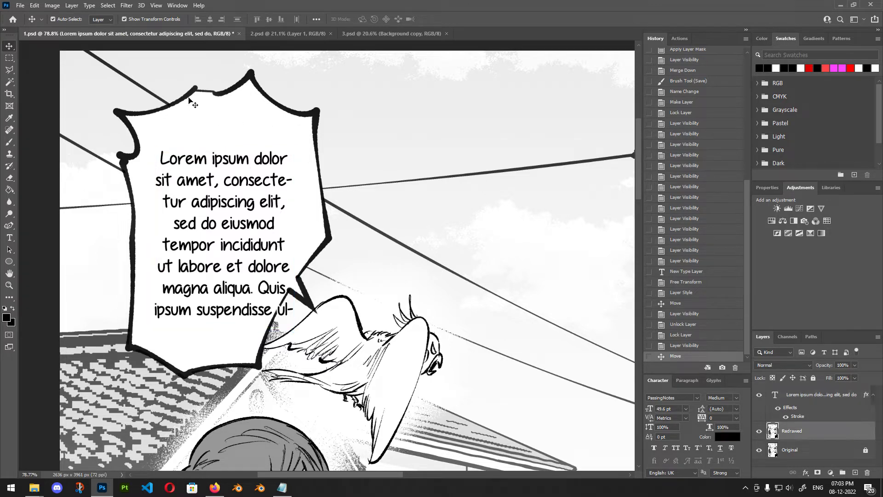
click(235, 202)
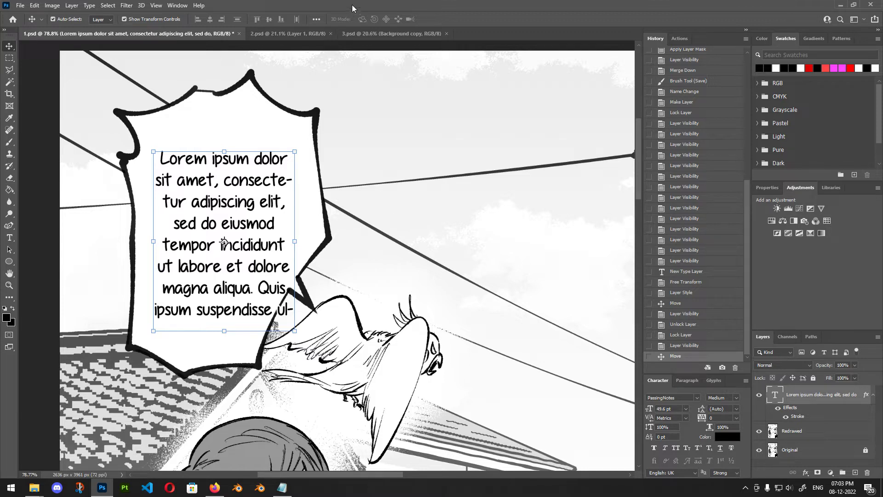
click(345, 185)
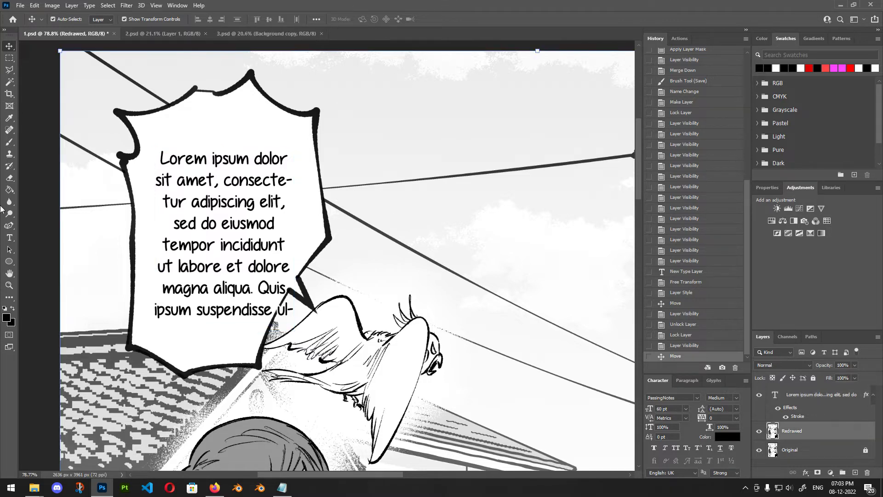
- Add a horizontal paragraph text box with placeholder text on the sky to the right of the spiky bubble, and commit it
click(10, 238)
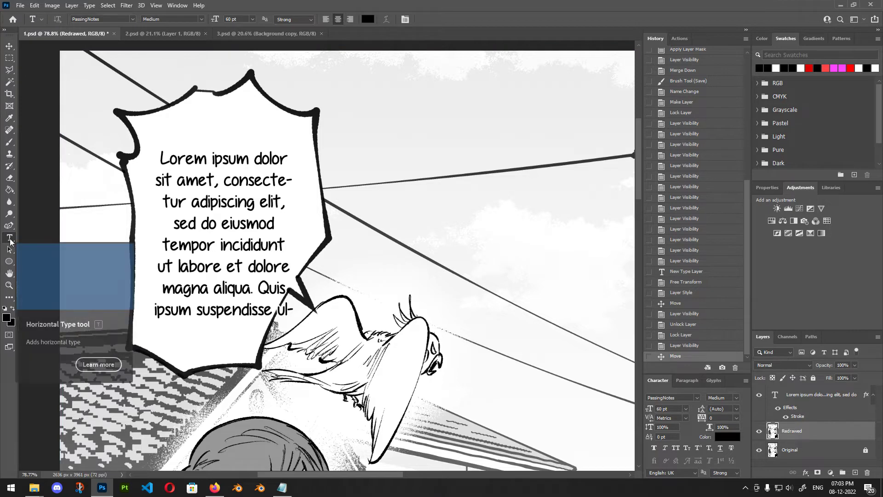
right_click(10, 241)
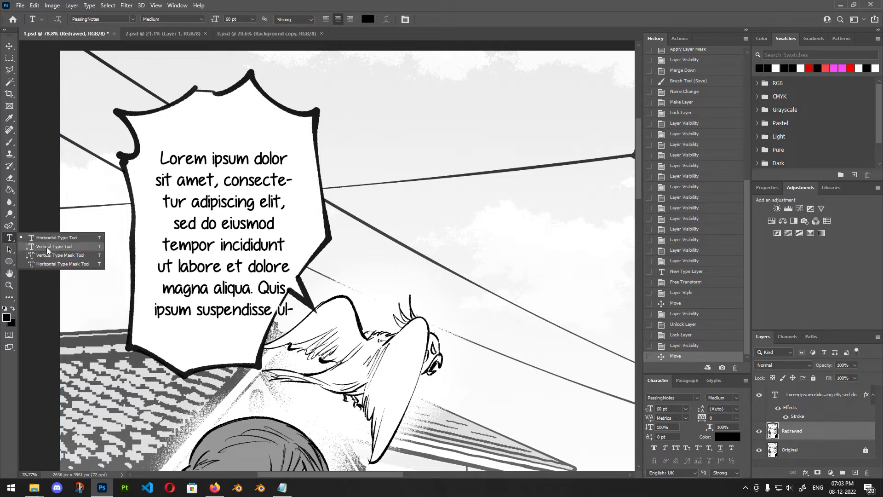
click(10, 240)
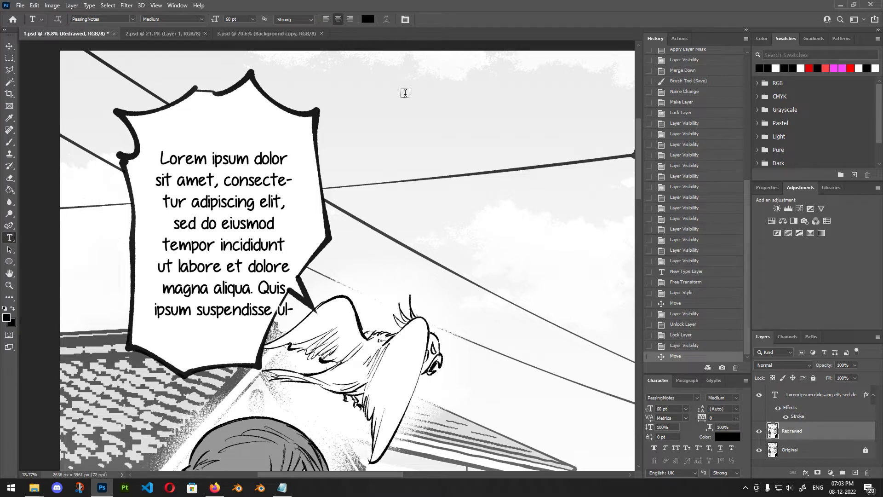
drag(335, 114, 509, 199)
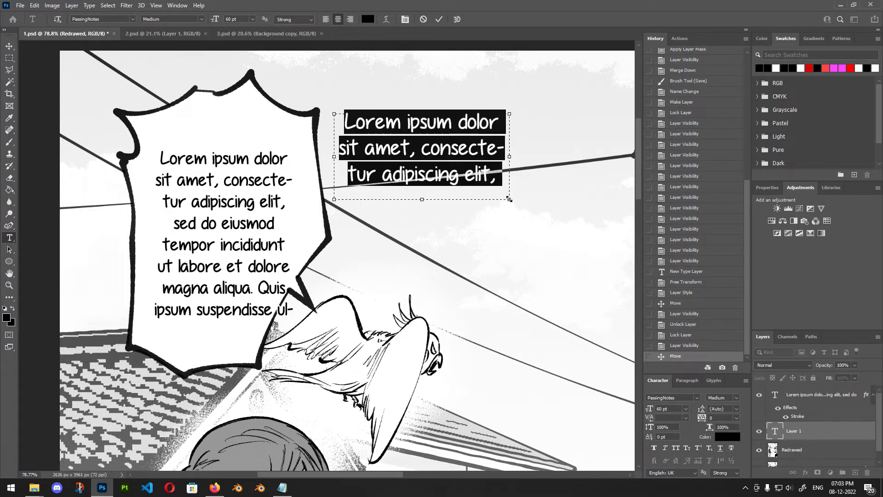
click(461, 137)
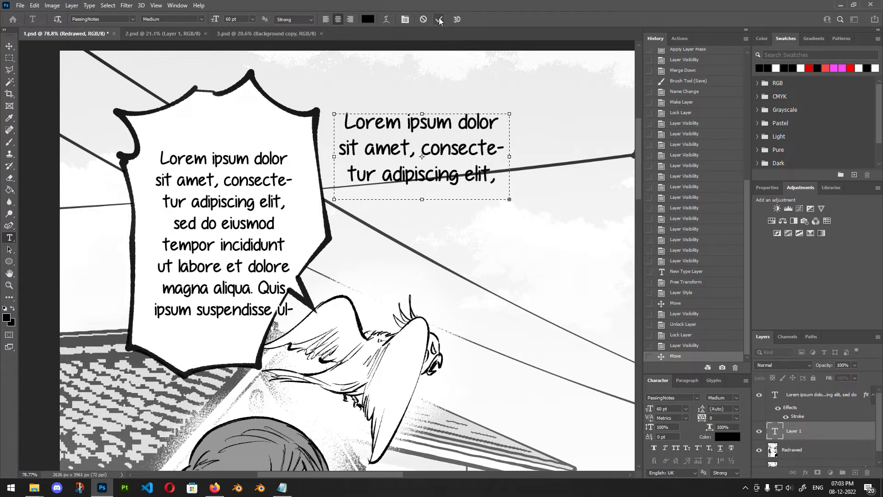
click(439, 19)
- Add a vertical paragraph text box with placeholder text below the horizontal text on the sky, and commit it
right_click(9, 239)
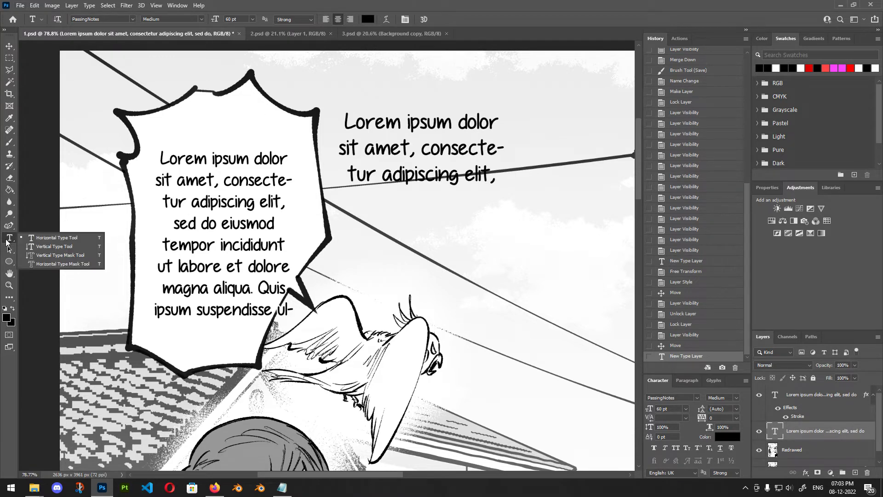
click(42, 248)
drag(347, 193, 445, 427)
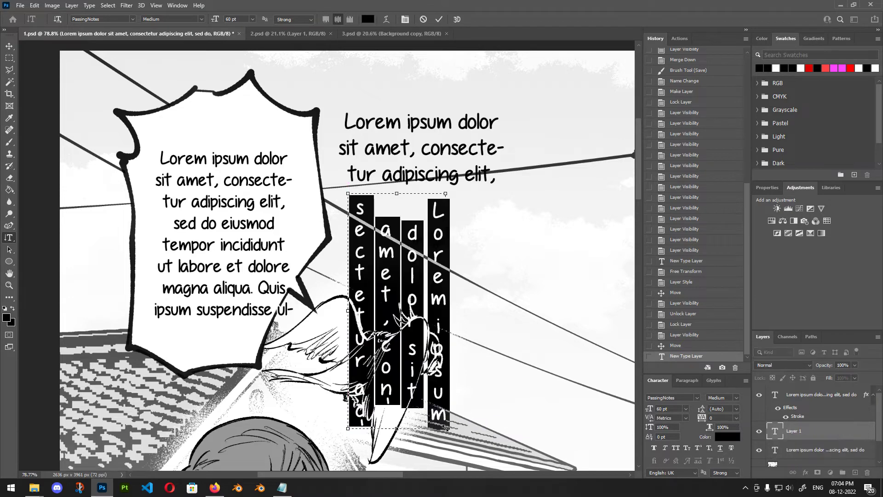
click(412, 309)
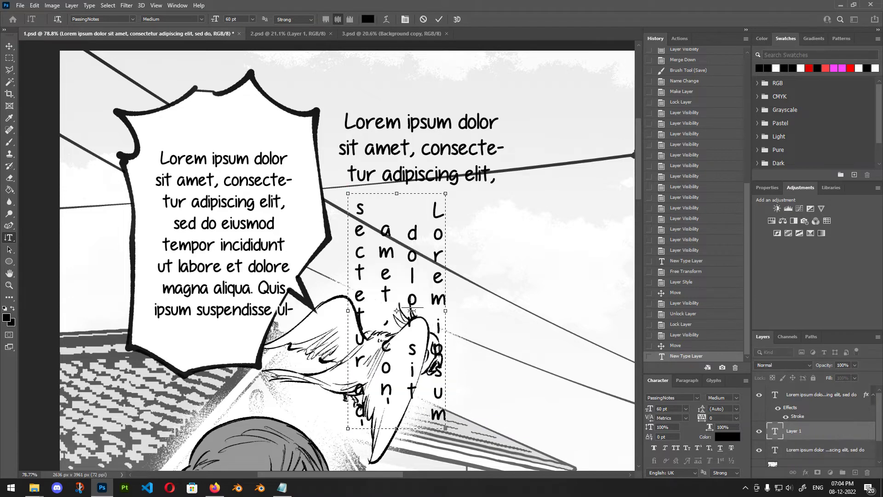
click(439, 19)
- Delete the vertical placeholder text layer and switch back to the Horizontal Type tool
key(v)
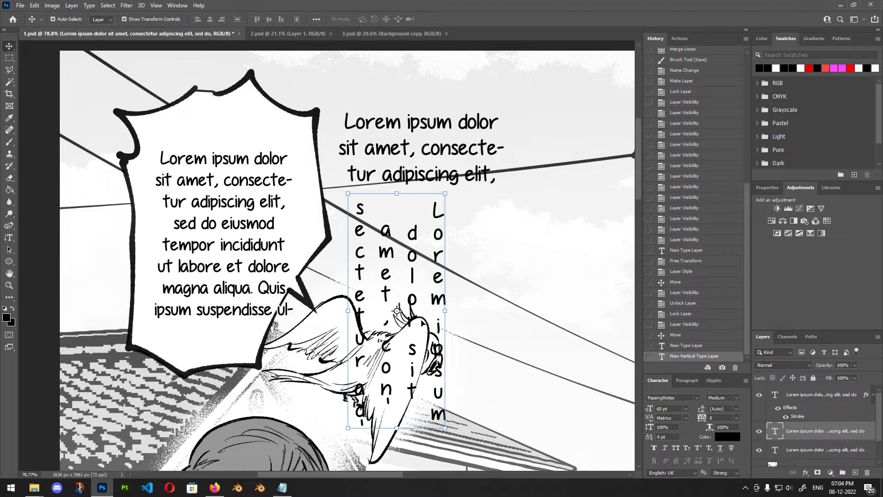
key(Delete)
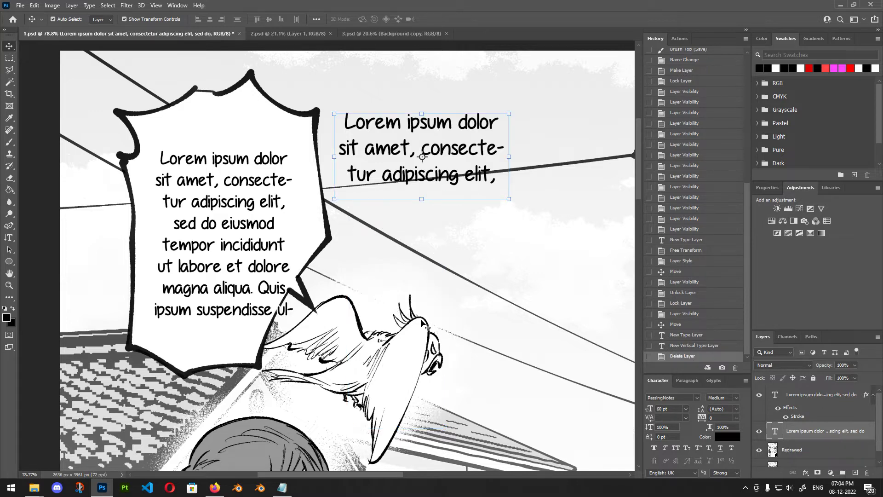
click(9, 237)
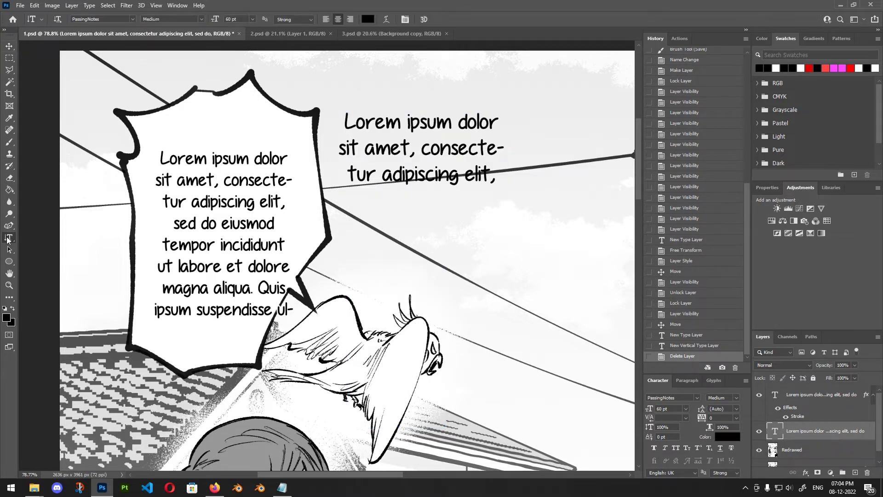
right_click(9, 237)
click(65, 239)
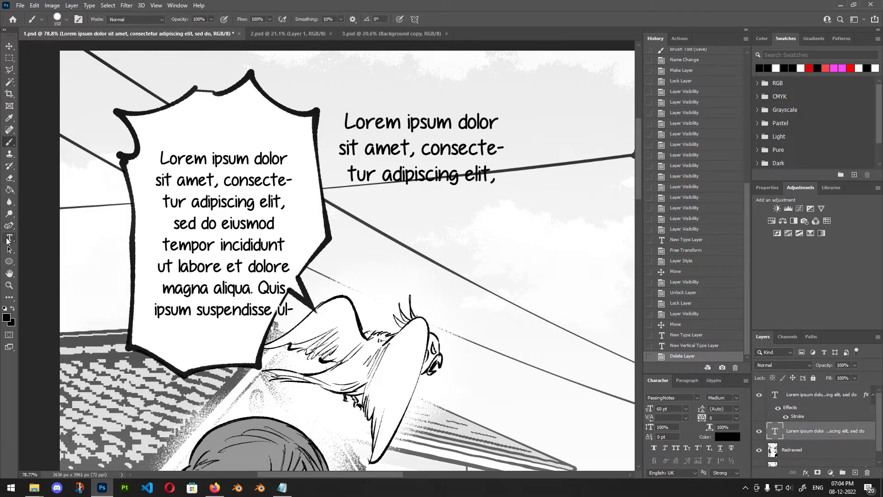
right_click(8, 239)
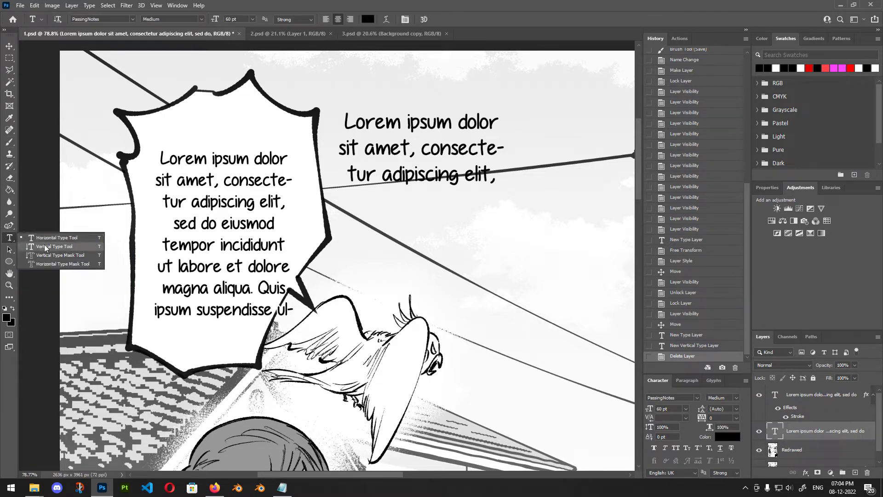
click(11, 240)
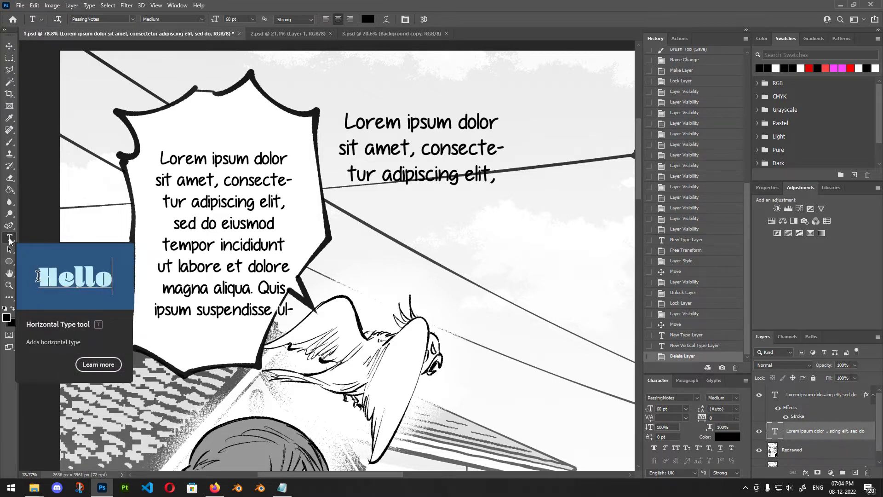
right_click(9, 239)
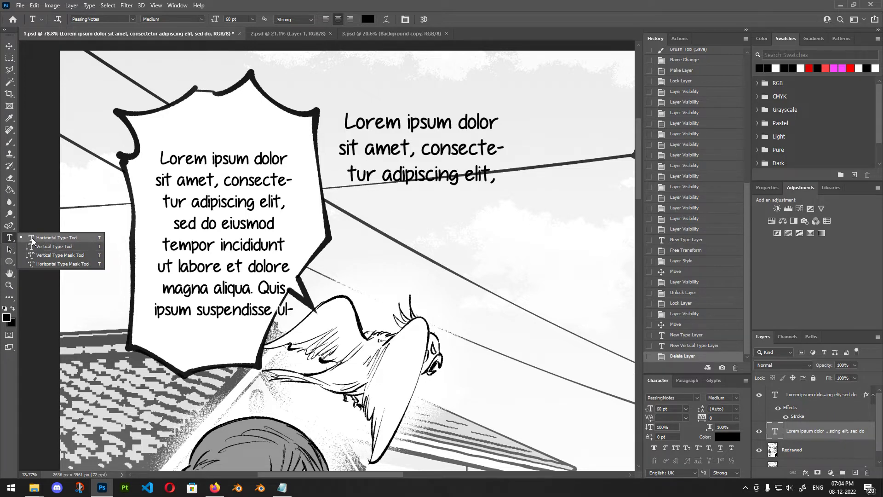
click(32, 238)
- Look at the Horizontal Type tool's saved presets and close the preset list
key(h)
drag(267, 171, 332, 154)
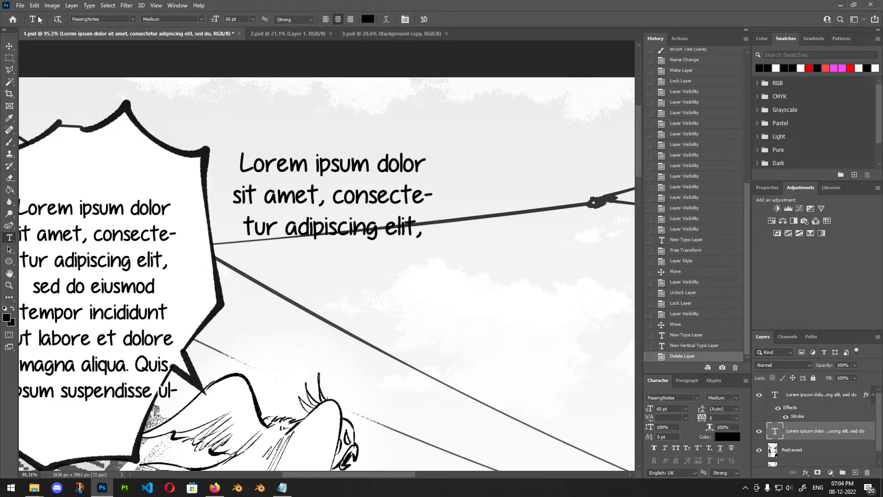
click(41, 20)
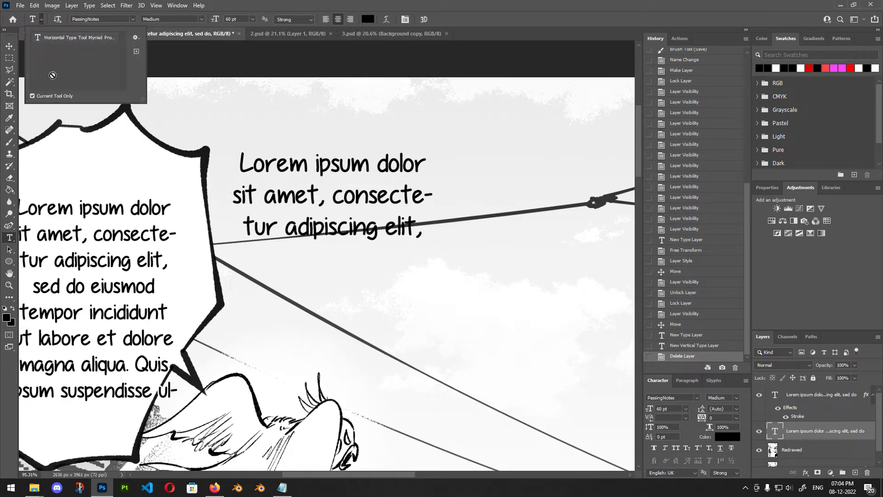
click(42, 20)
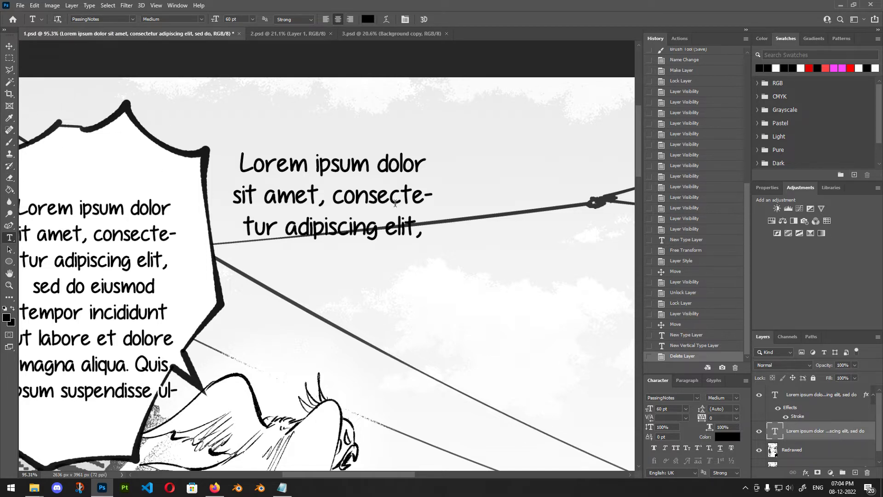
- With the Move tool, alternate the selection between the spiky bubble's text layer and the sky text layer, ending on the sky text
click(9, 46)
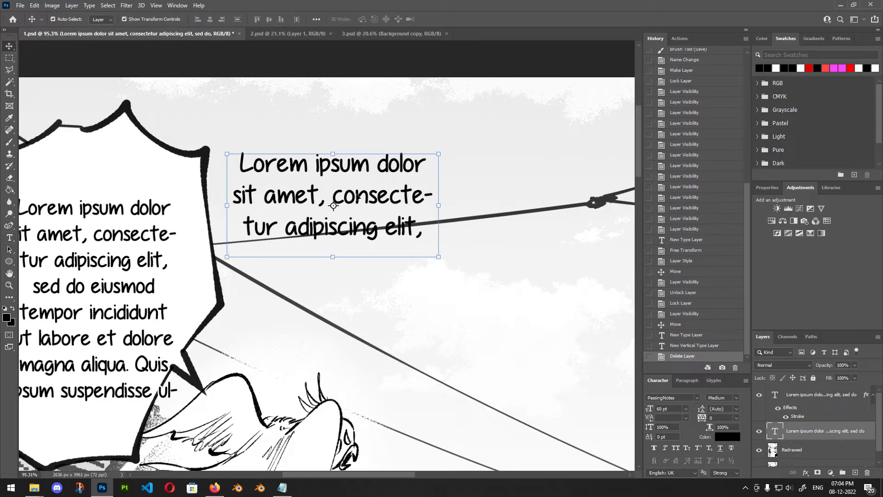
scroll(396, 179, down, 3)
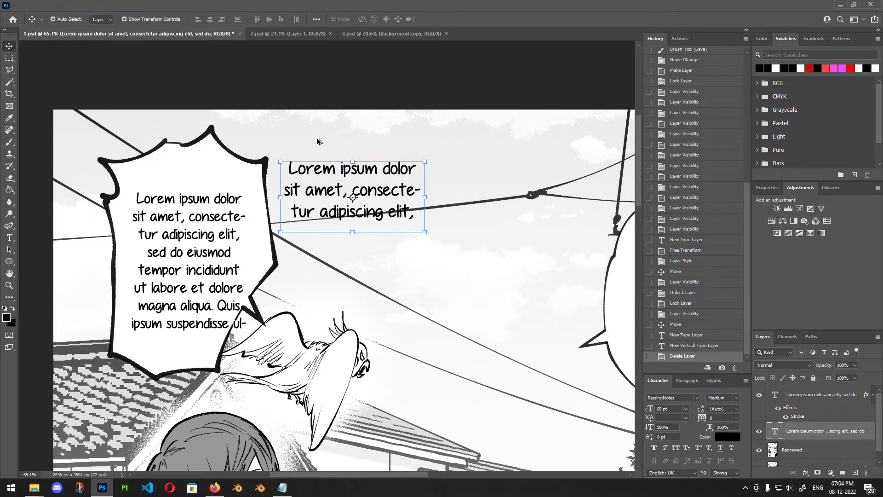
scroll(287, 195, up, 3)
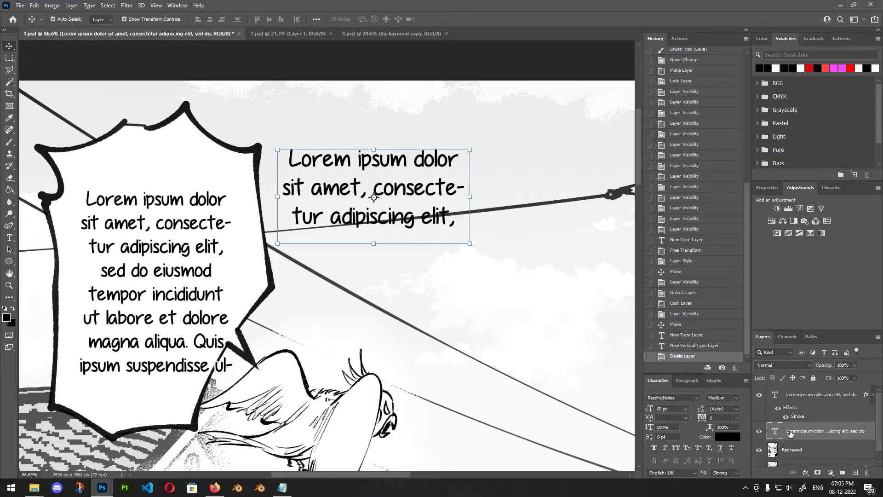
click(811, 399)
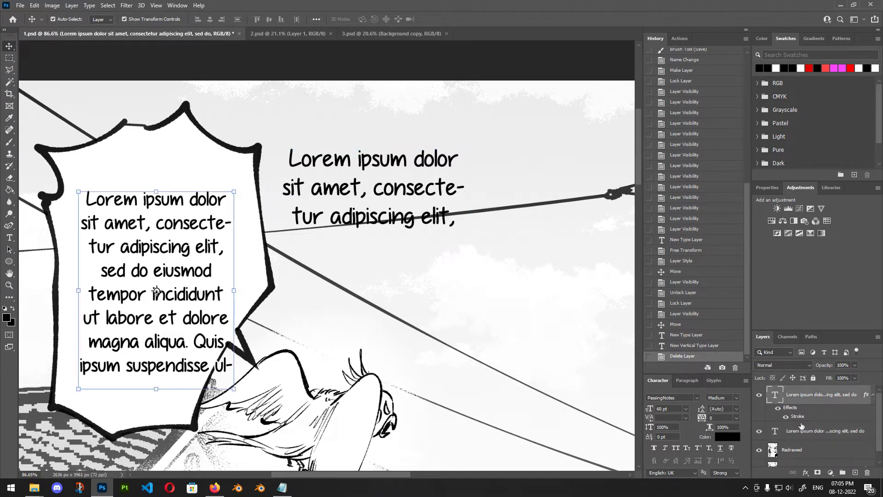
click(800, 432)
click(805, 396)
click(802, 431)
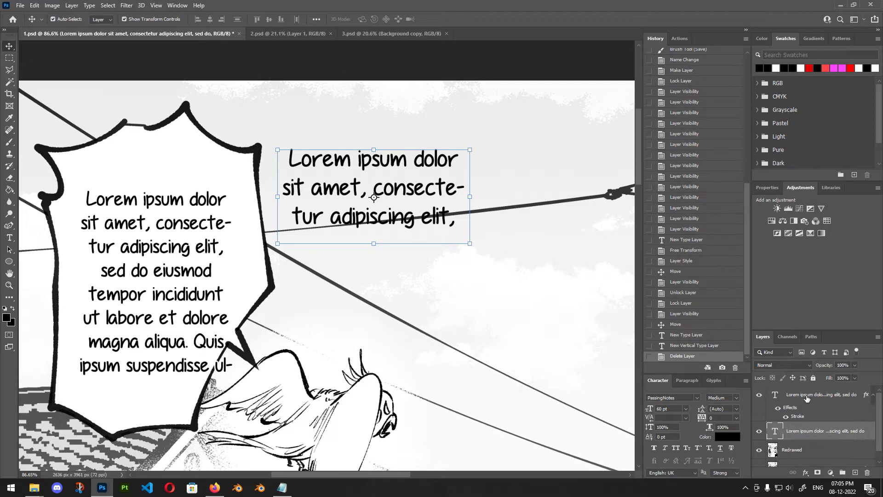
click(807, 398)
click(803, 432)
click(805, 396)
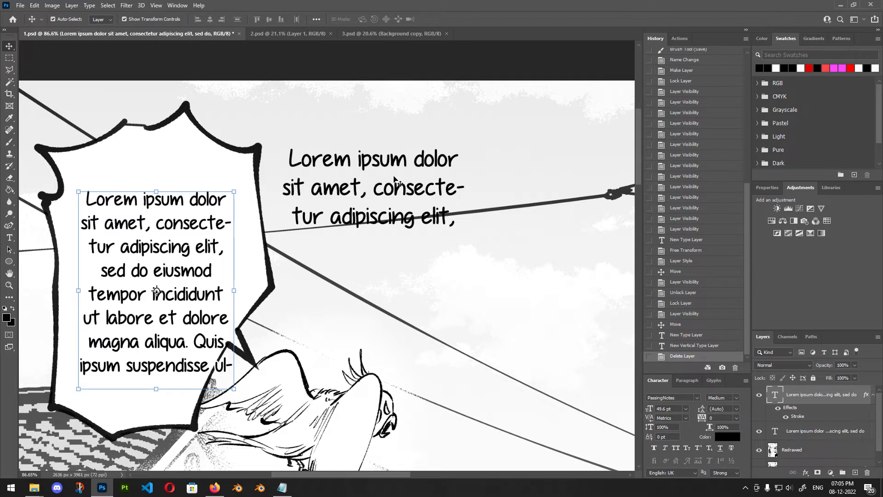
click(372, 179)
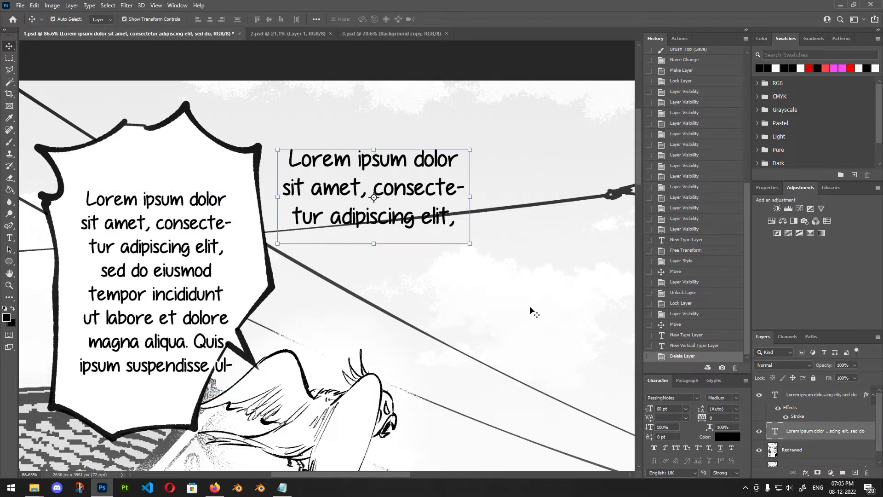
- Use the Type tool's orientation option to turn the sky placeholder text vertical
click(11, 239)
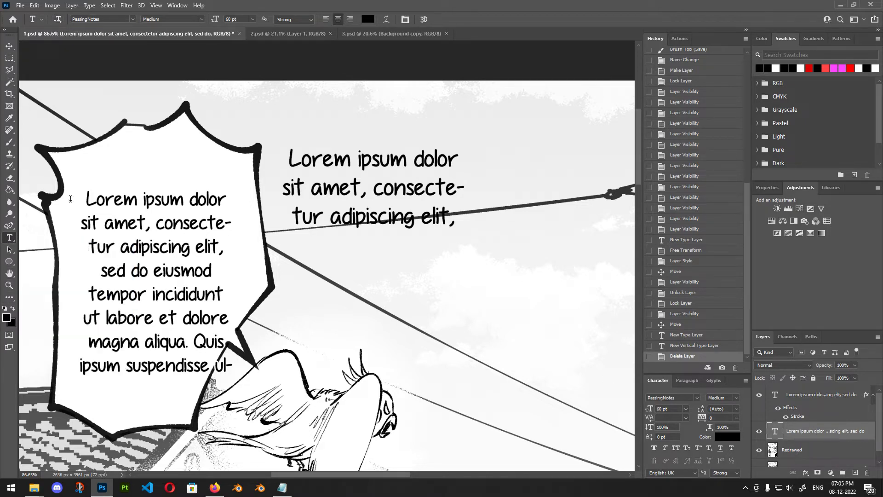
click(9, 46)
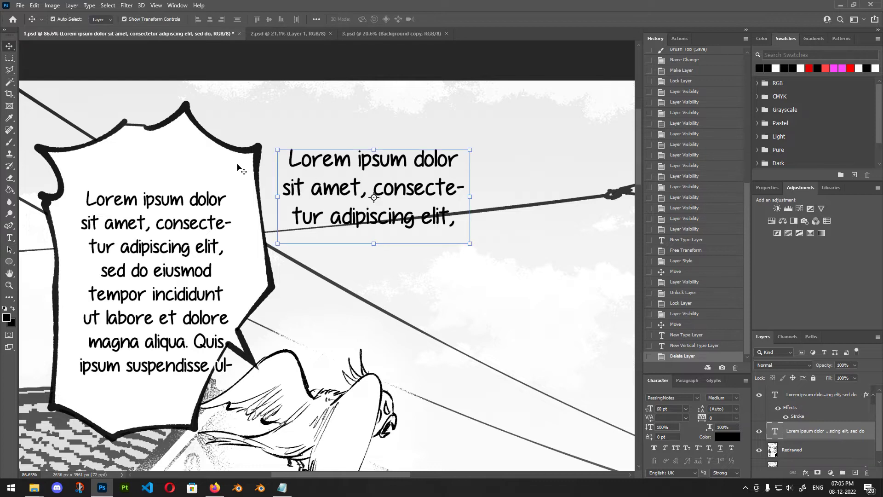
click(10, 237)
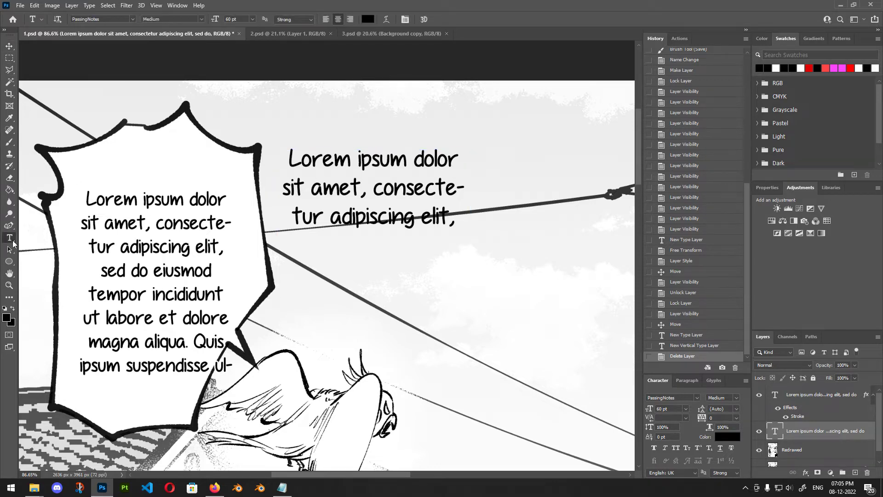
click(59, 18)
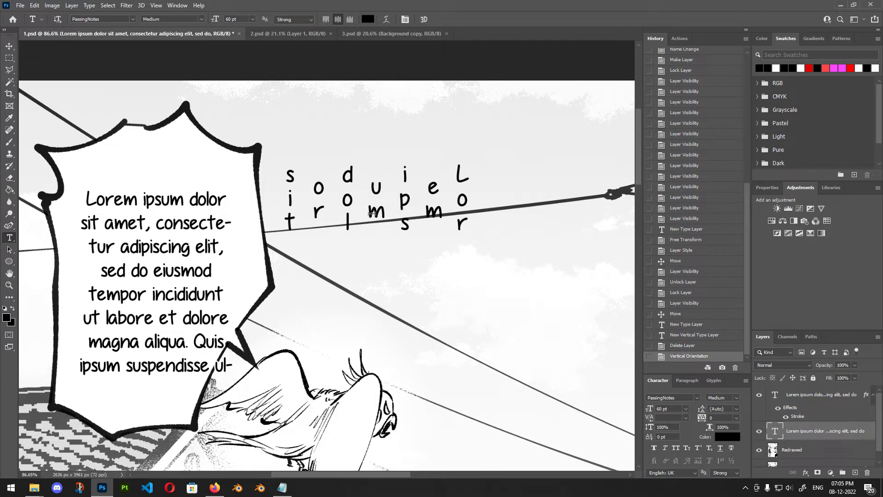
- Try extending the vertical text box downward, discard that edit, and return the sky text to horizontal orientation
click(356, 223)
drag(376, 243, 375, 405)
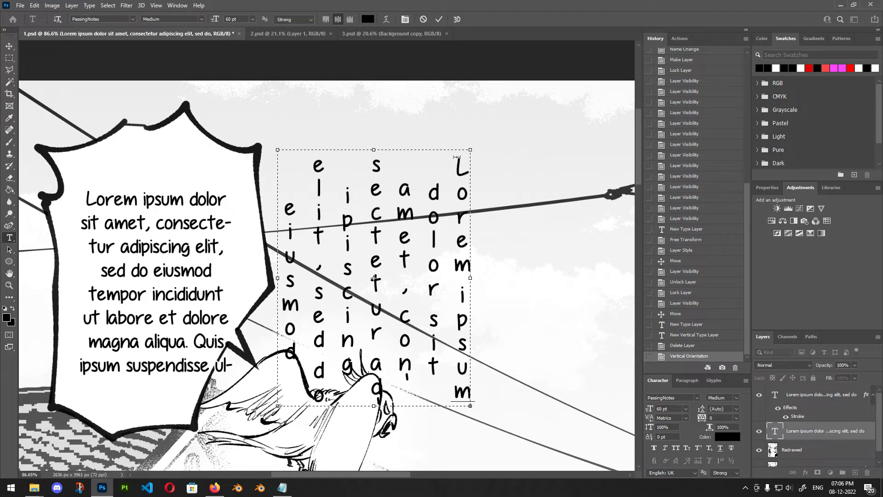
drag(457, 157, 461, 398)
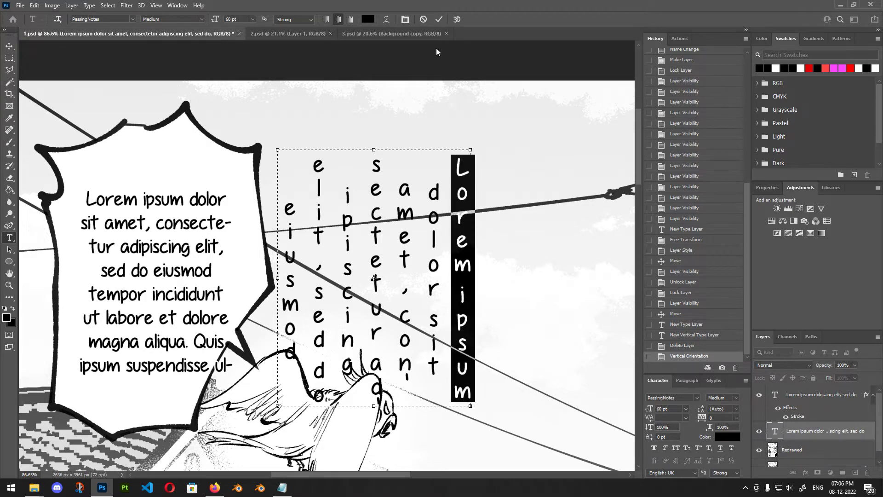
key(Escape)
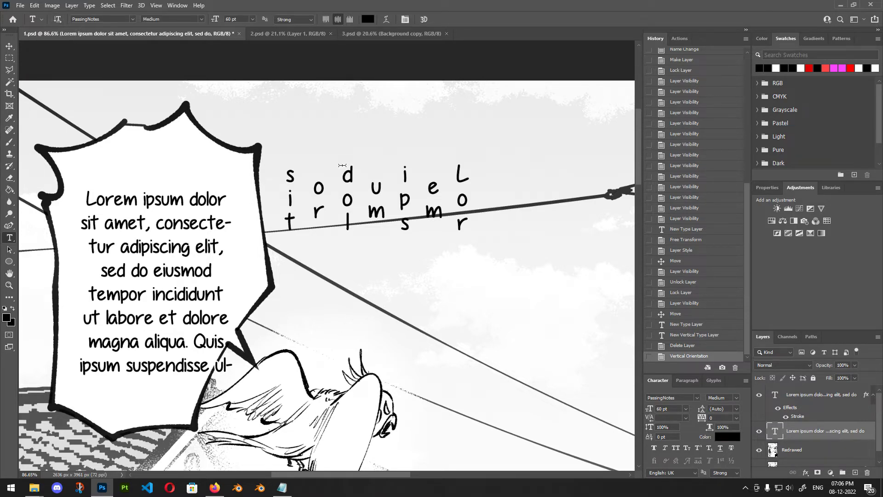
click(57, 22)
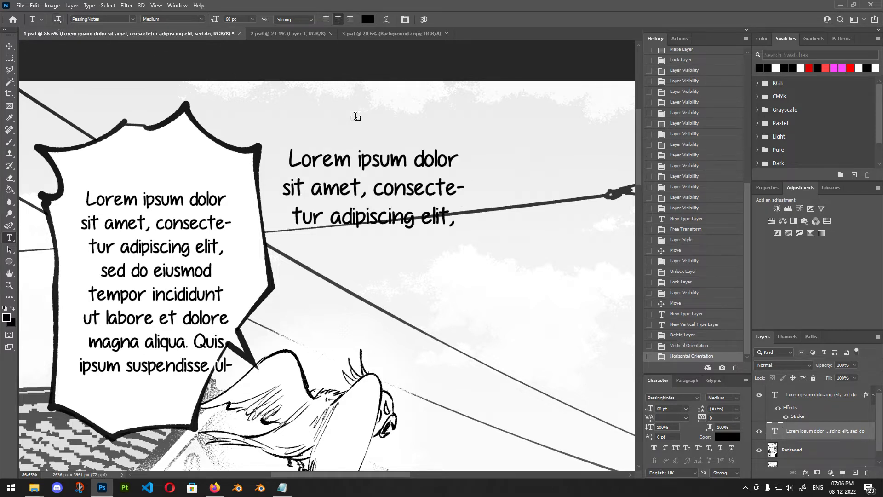
- Look at the list of fonts available for the sky text, keeping PassingNotes
click(131, 20)
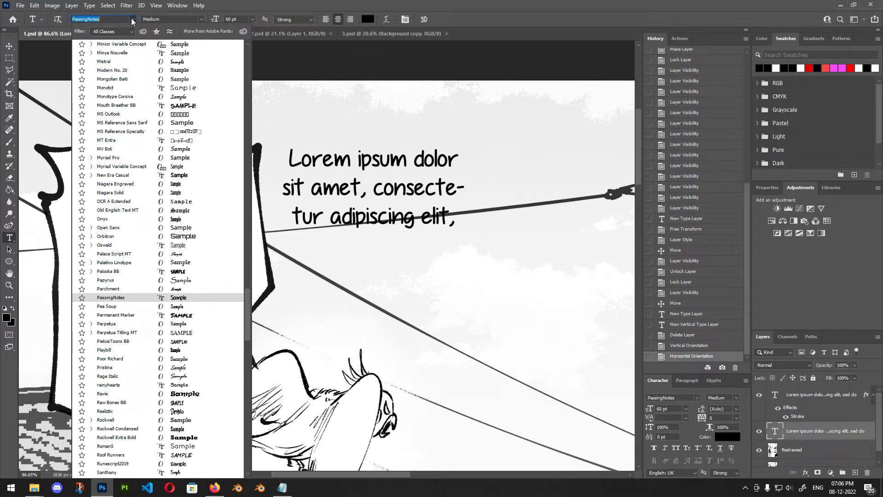
click(132, 19)
scroll(219, 103, down, 2)
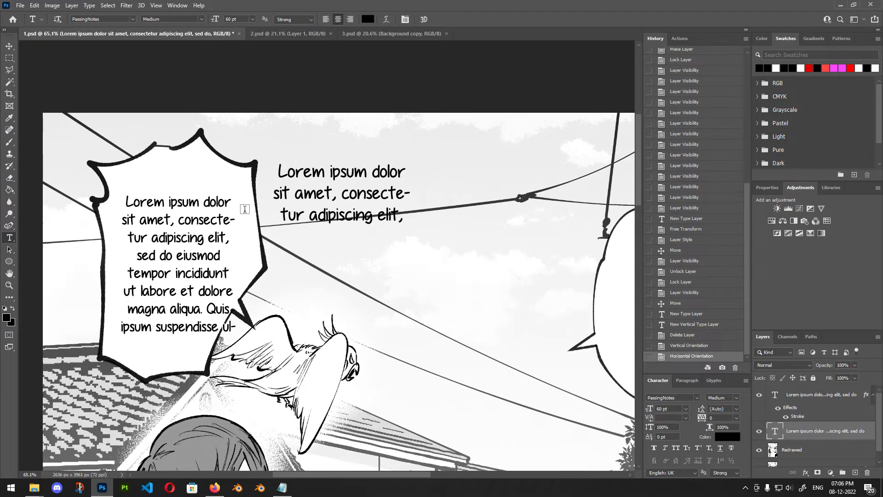
scroll(219, 103, down, 1)
scroll(276, 156, up, 3)
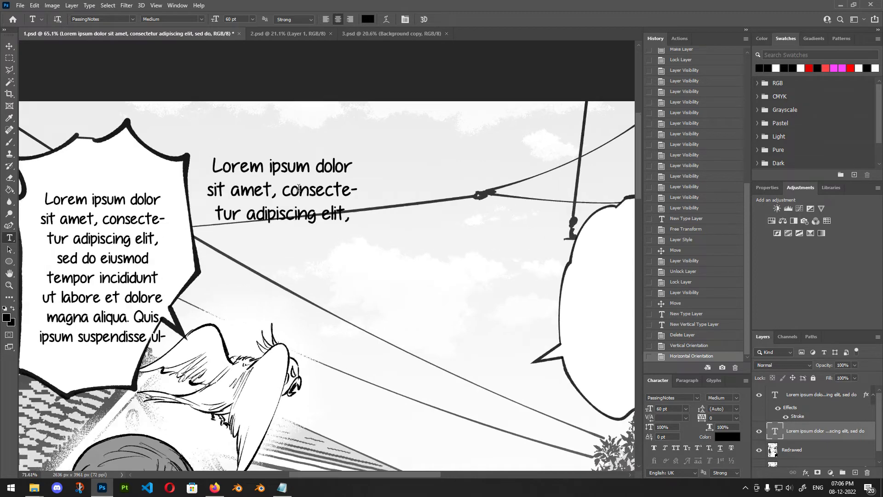
scroll(276, 157, up, 4)
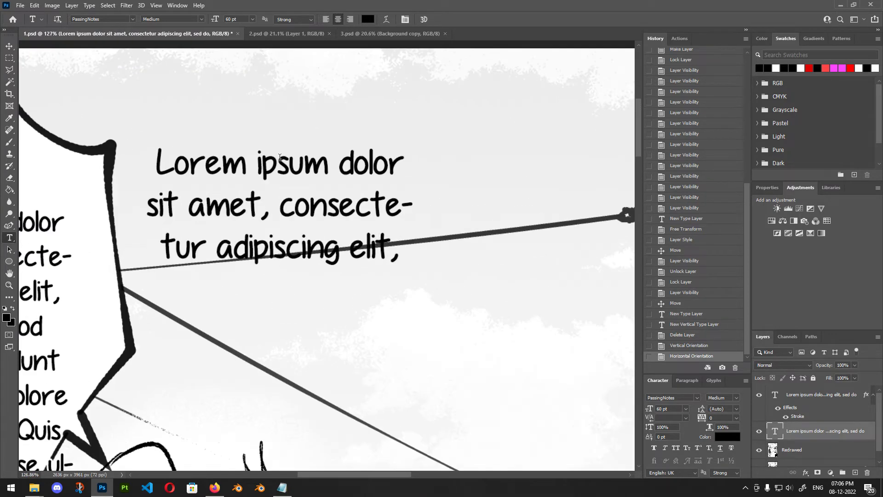
scroll(279, 157, down, 2)
scroll(333, 212, up, 2)
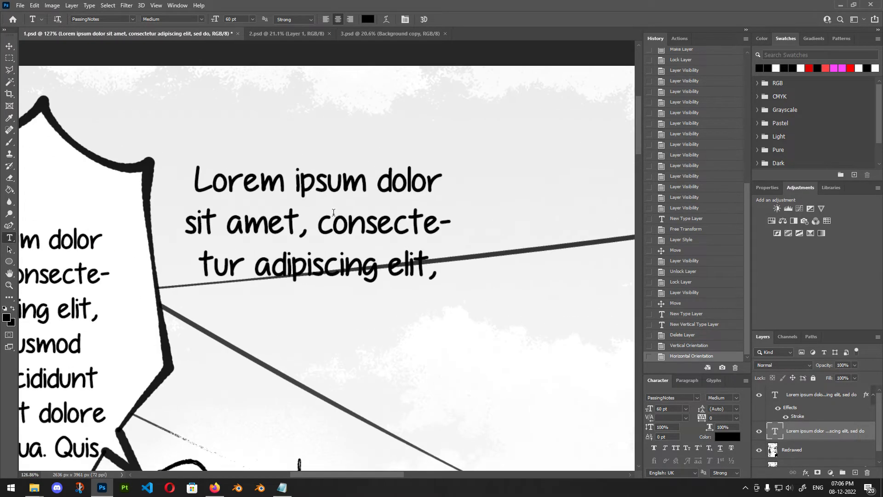
scroll(209, 82, down, 2)
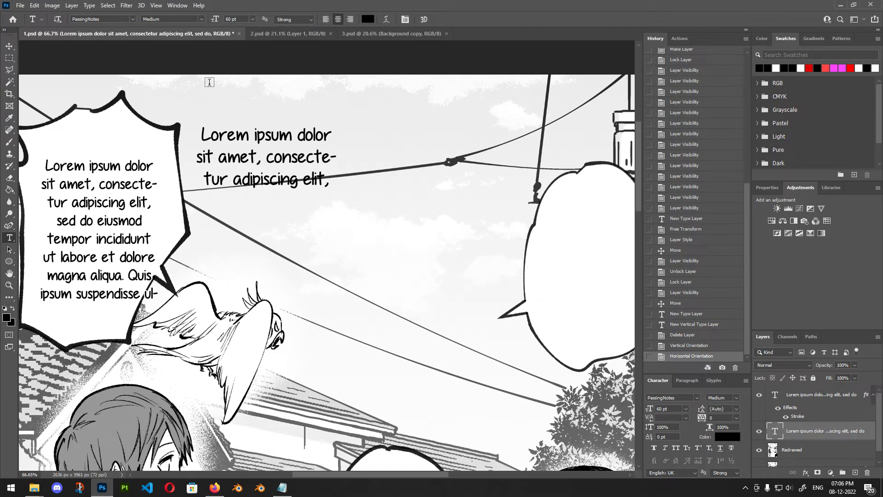
scroll(313, 224, up, 2)
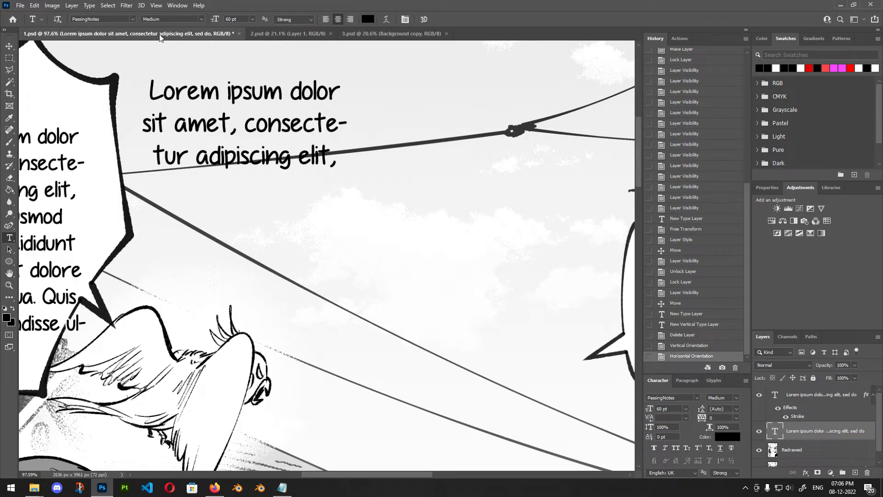
- Browse the font list for the sky placeholder text and preview Oswald without applying it
click(133, 19)
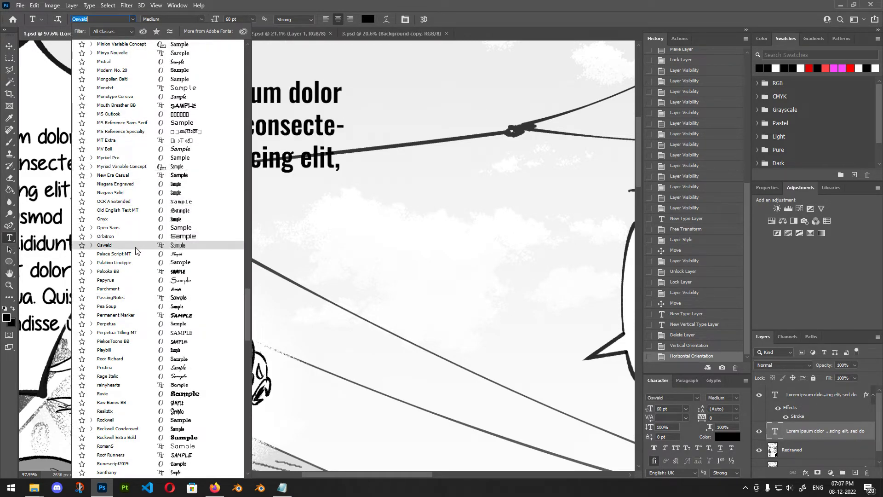
click(266, 2)
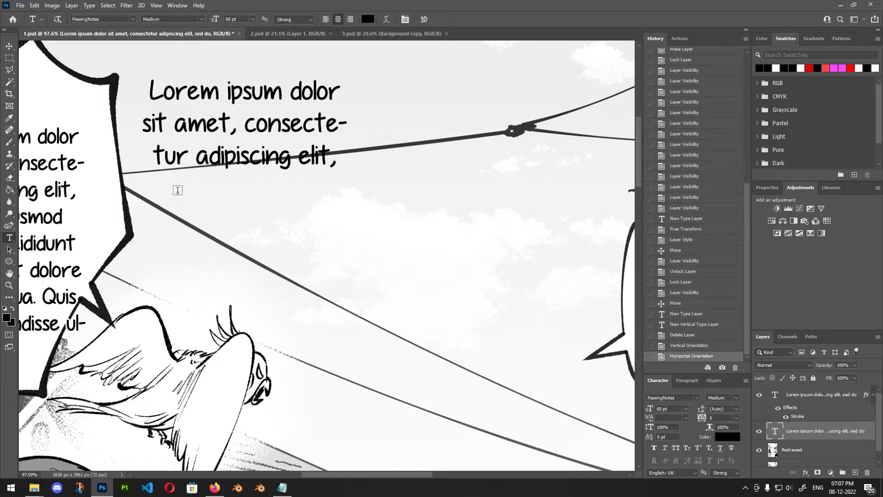
- Draw a new placeholder text box below the sky text and practise highlighting parts of its text
drag(177, 190, 361, 303)
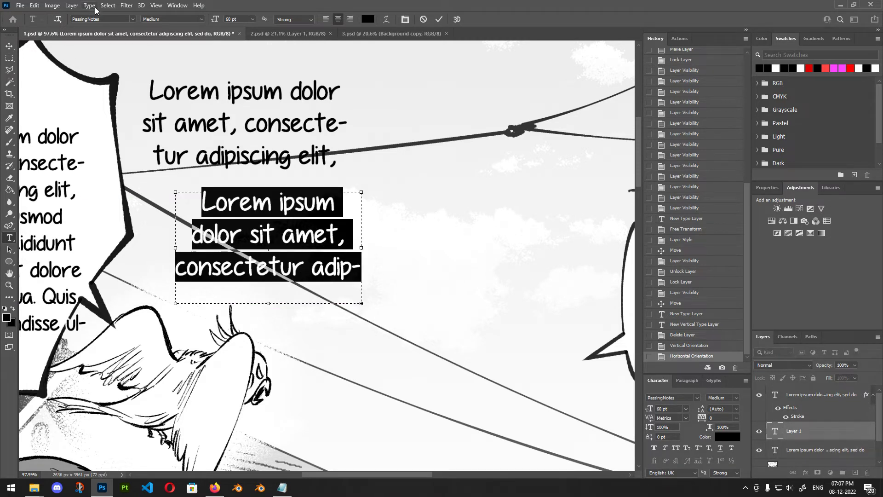
click(212, 214)
mouse_move(203, 207)
mouse_down()
mouse_move(291, 206)
mouse_move(202, 207)
mouse_up()
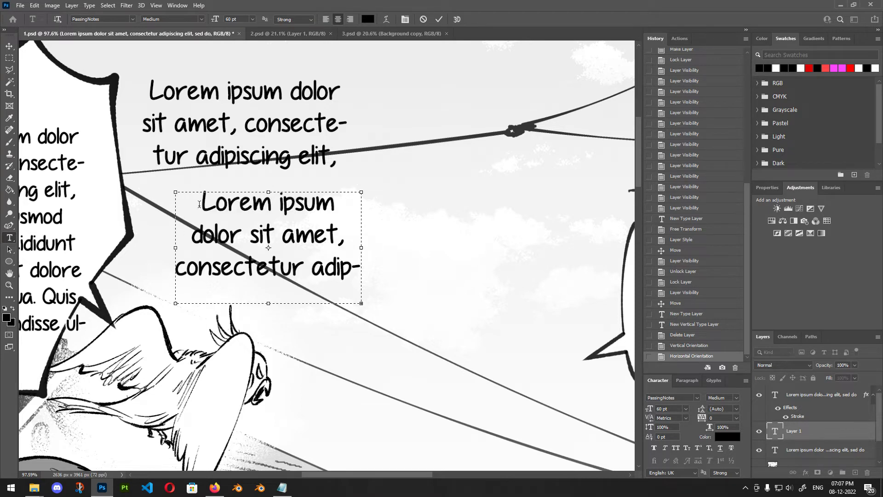
drag(201, 207, 253, 205)
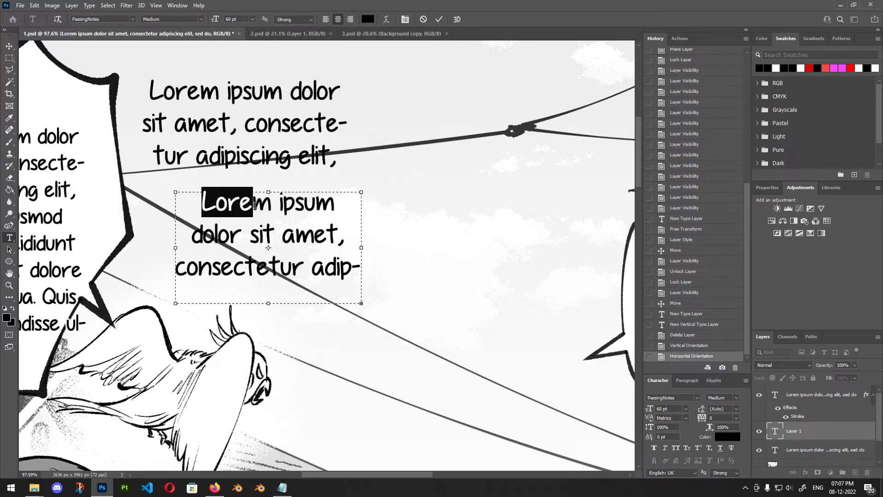
drag(255, 205, 344, 283)
click(335, 284)
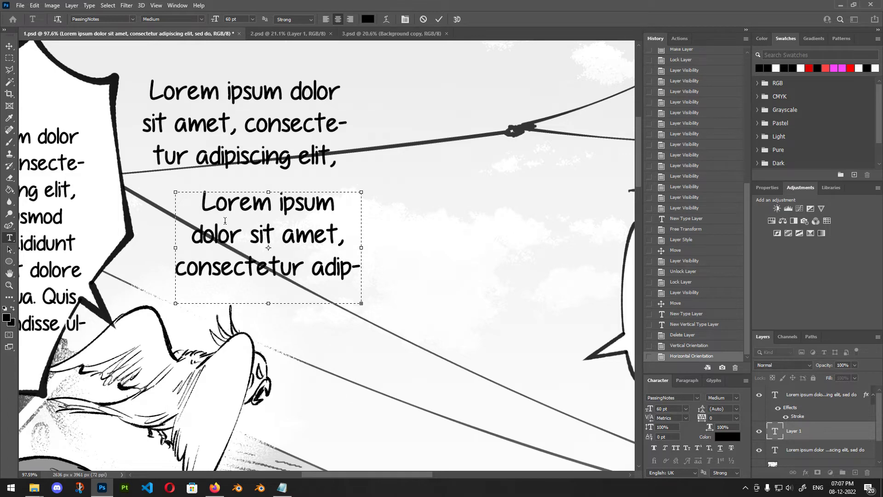
- Set all text in the new lower text box to Old English Text MT and commit it
key(ctrl+a)
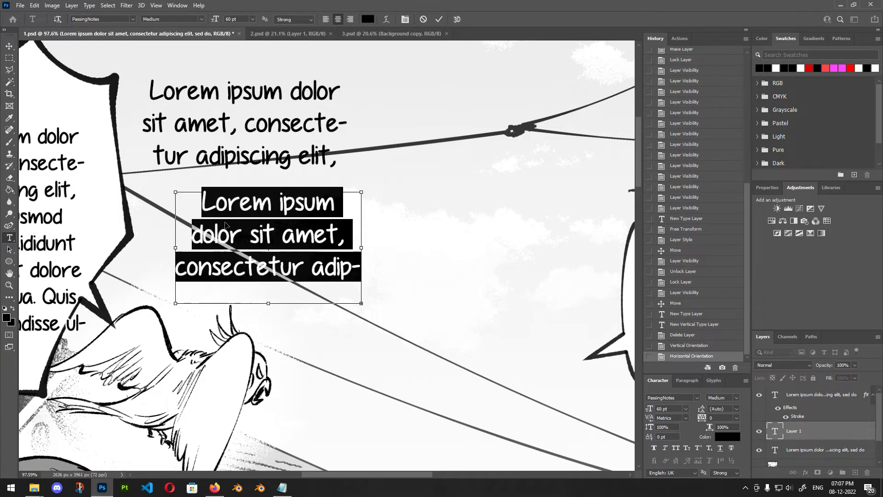
click(133, 19)
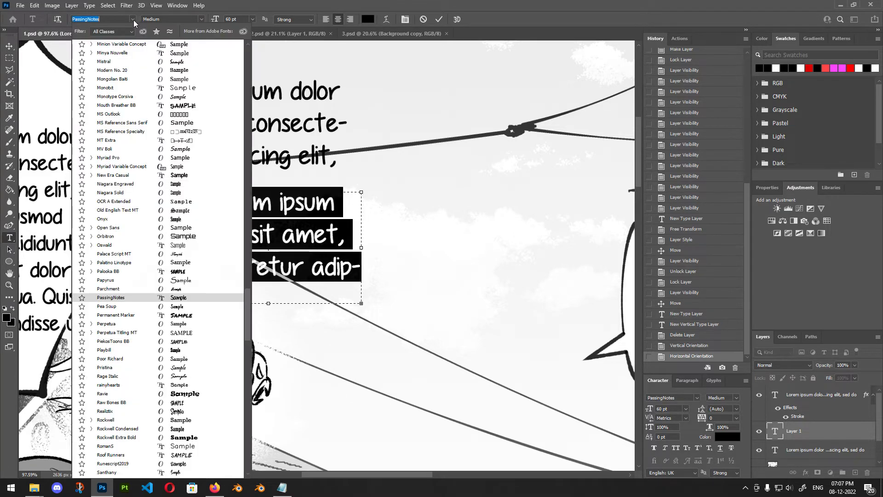
click(117, 210)
click(236, 259)
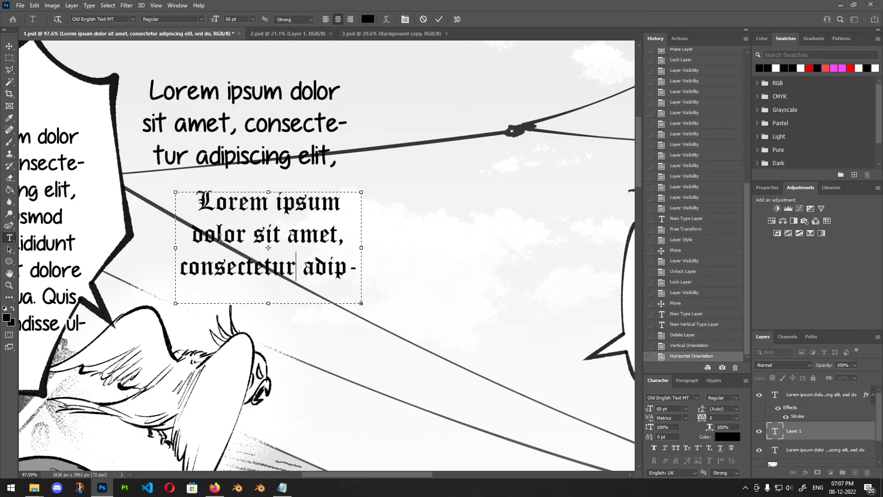
click(438, 19)
- Add another text box beside the sky placeholder text, reading "Sample Text" in Britannic Bold, and commit it
scroll(175, 182, down, 5)
scroll(345, 147, up, 6)
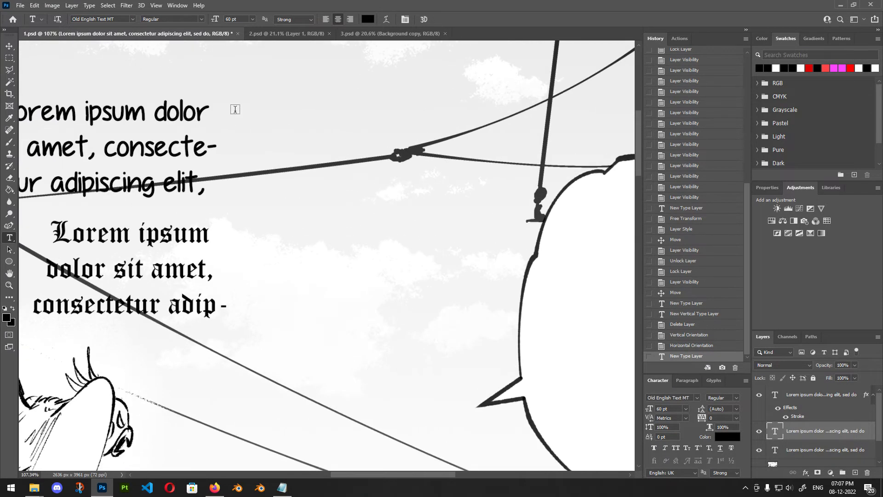
drag(242, 106, 439, 240)
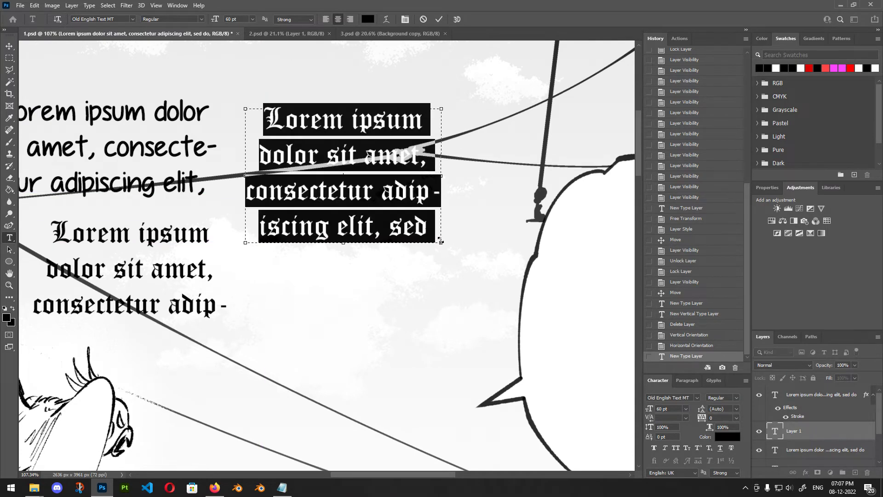
key(BackSpace)
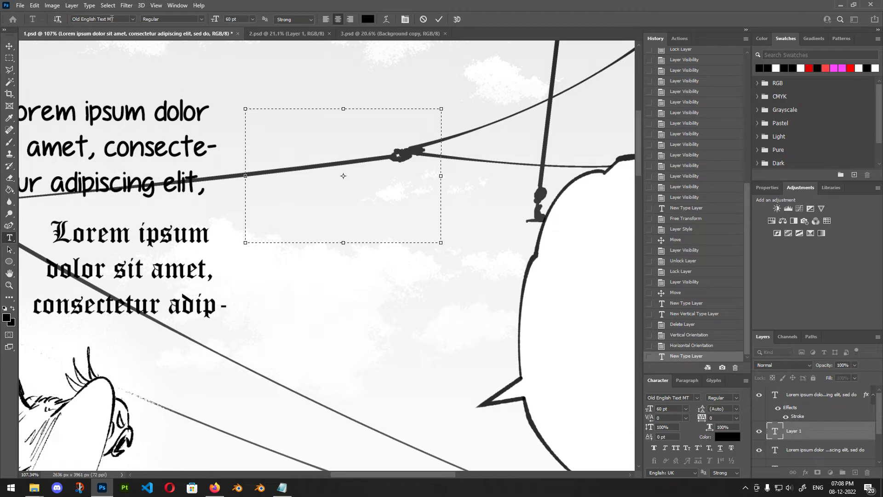
click(133, 19)
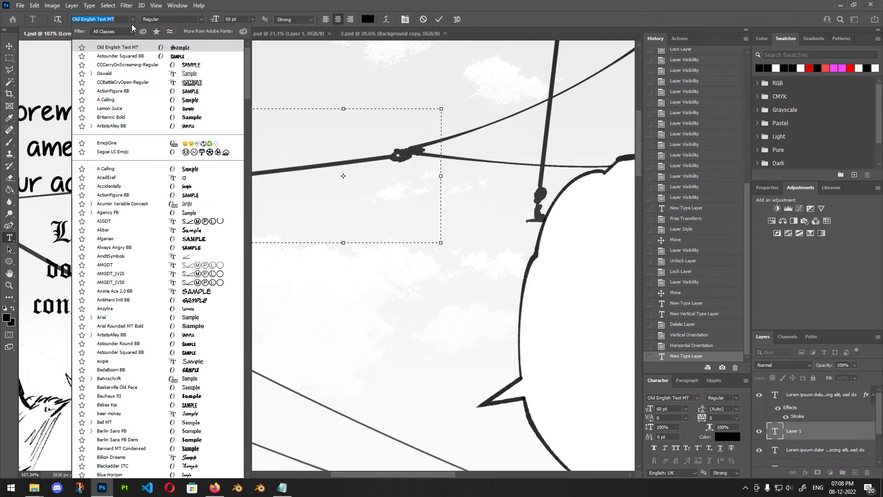
click(146, 118)
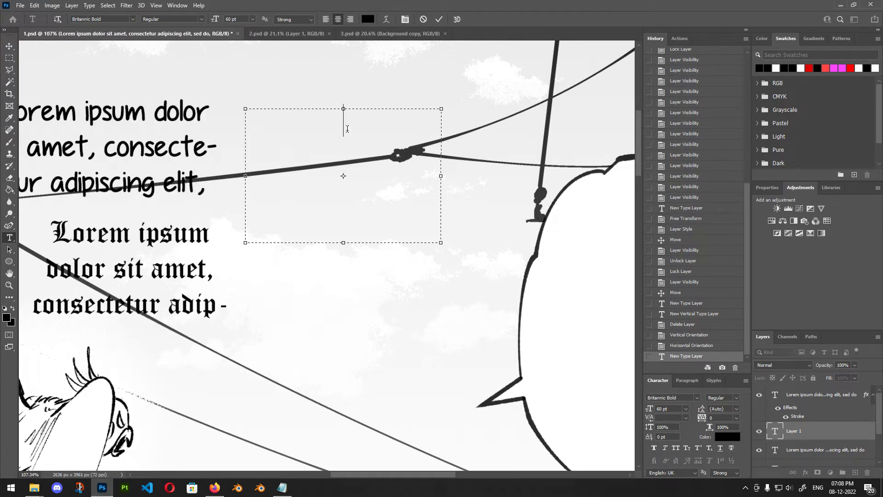
text(Sample Text)
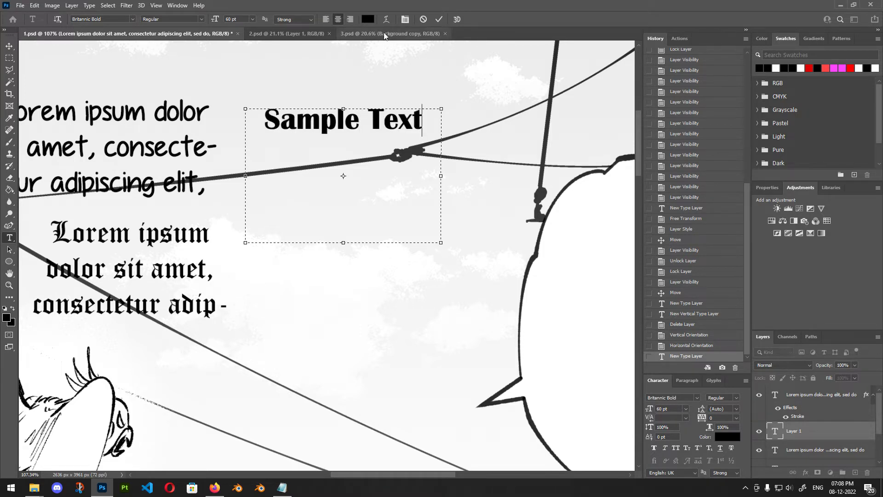
click(440, 20)
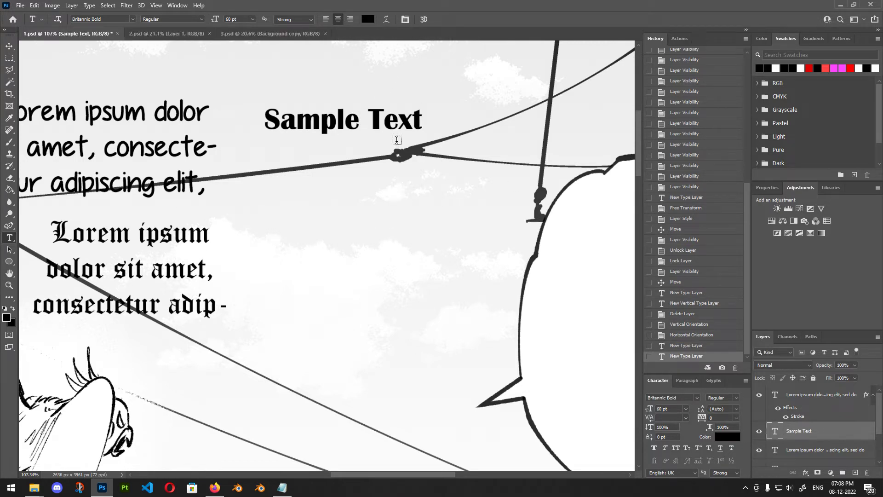
- Select the PassingNotes sky text layer with the Move tool and return to the Type tool
key(v)
scroll(376, 141, down, 3)
click(225, 173)
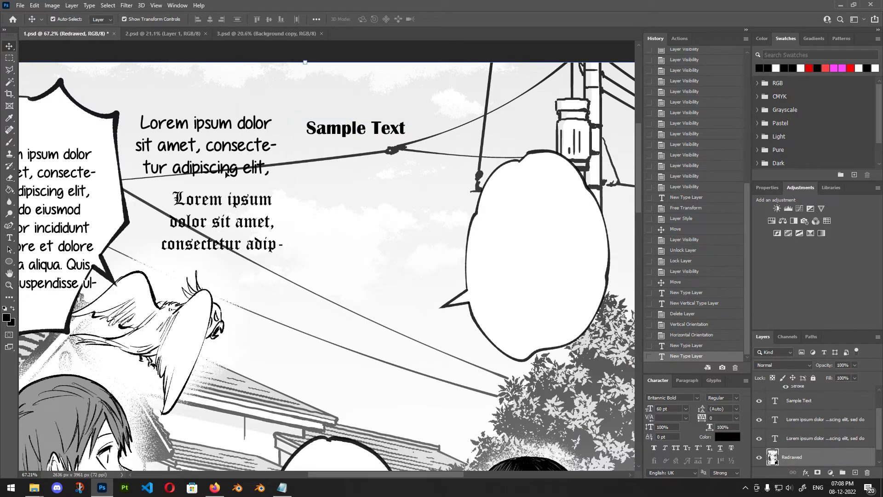
double_click(226, 173)
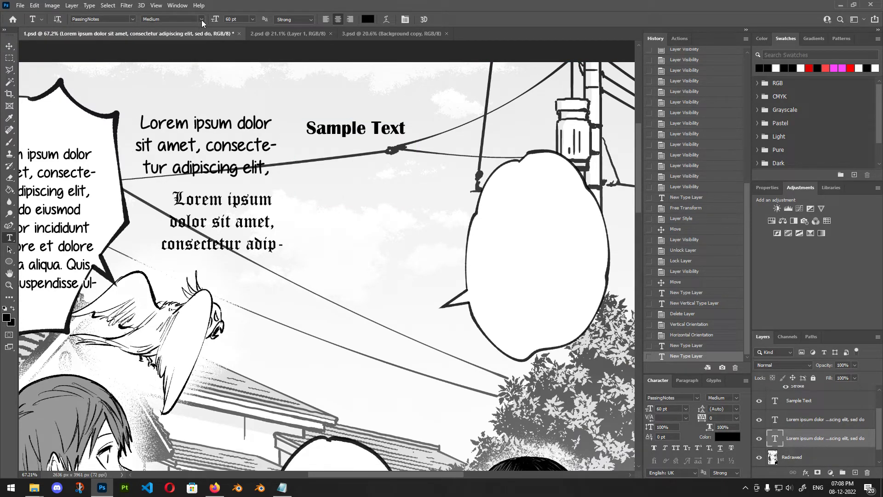
scroll(238, 114, up, 2)
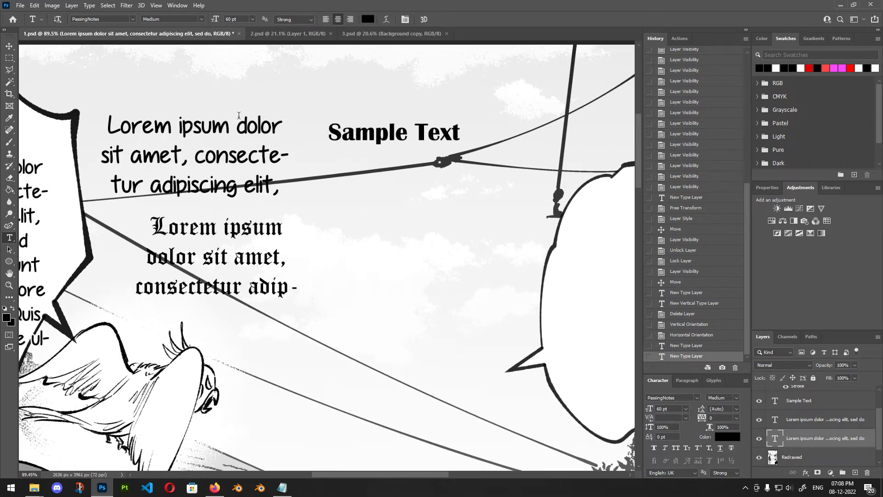
- Change the whole "Sample Text" to the Oswald font
click(382, 134)
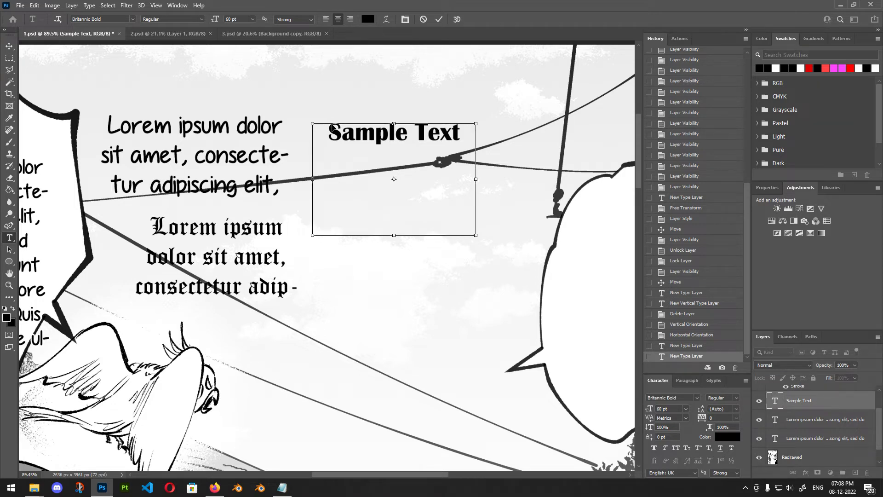
key(ctrl+a)
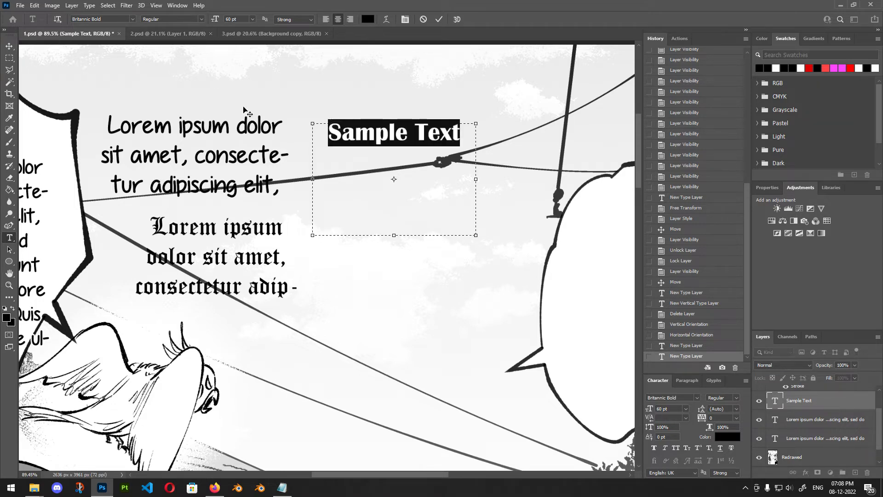
click(134, 18)
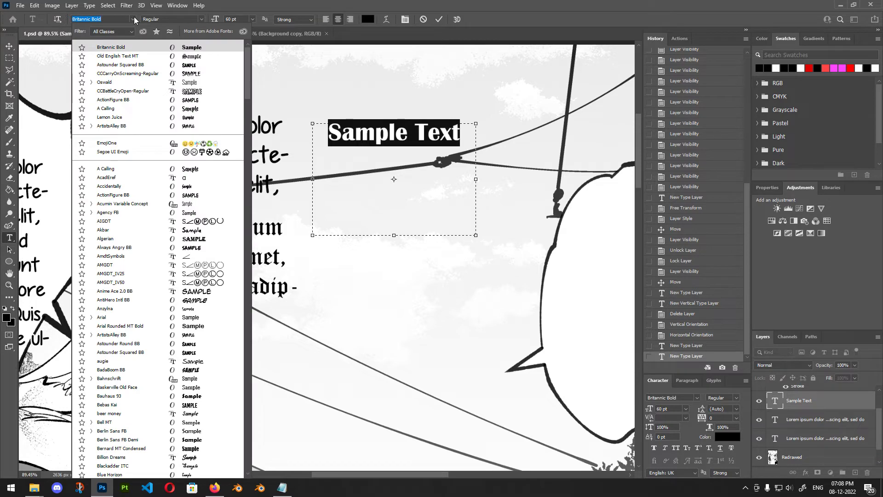
click(120, 81)
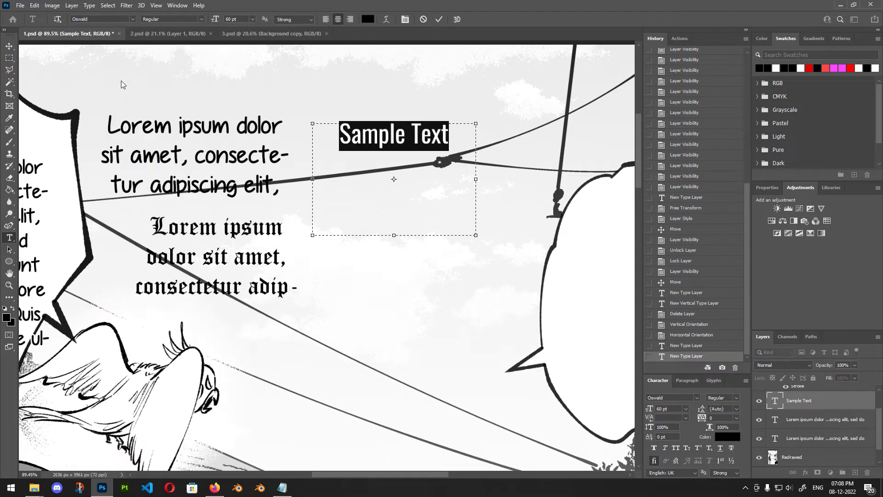
click(421, 146)
drag(336, 133, 461, 133)
click(421, 160)
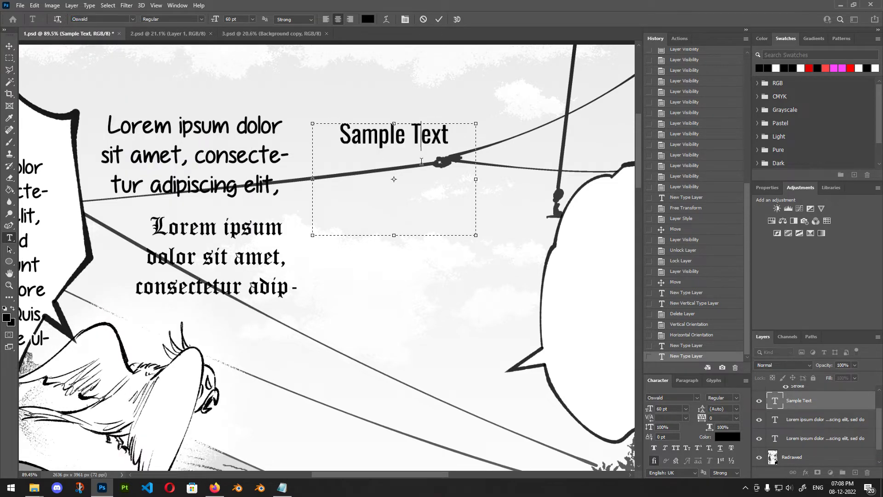
- Try Oswald's ExtraLight and Bold styles on "Sample Text"
click(200, 19)
click(201, 19)
drag(340, 135, 304, 129)
click(408, 144)
click(201, 19)
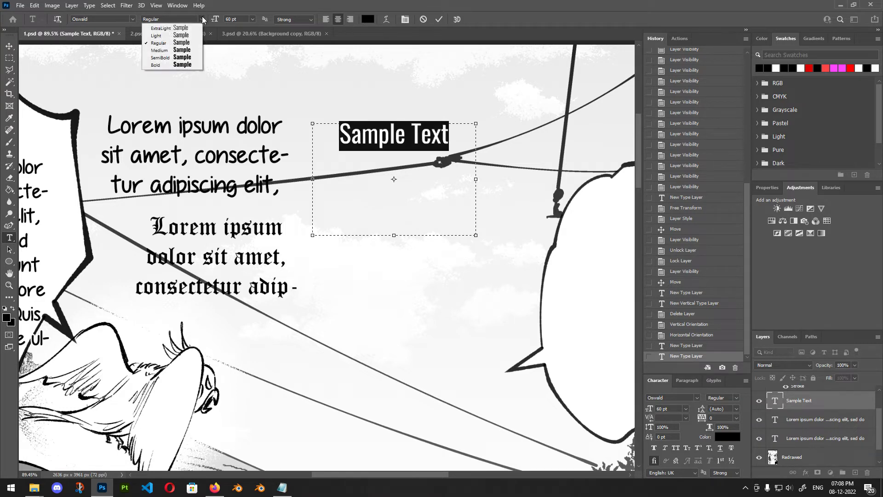
click(196, 30)
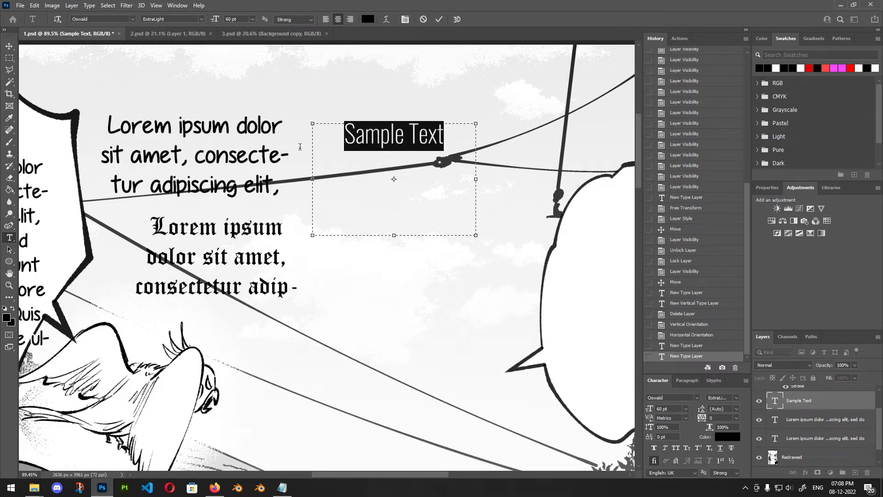
click(202, 20)
click(182, 66)
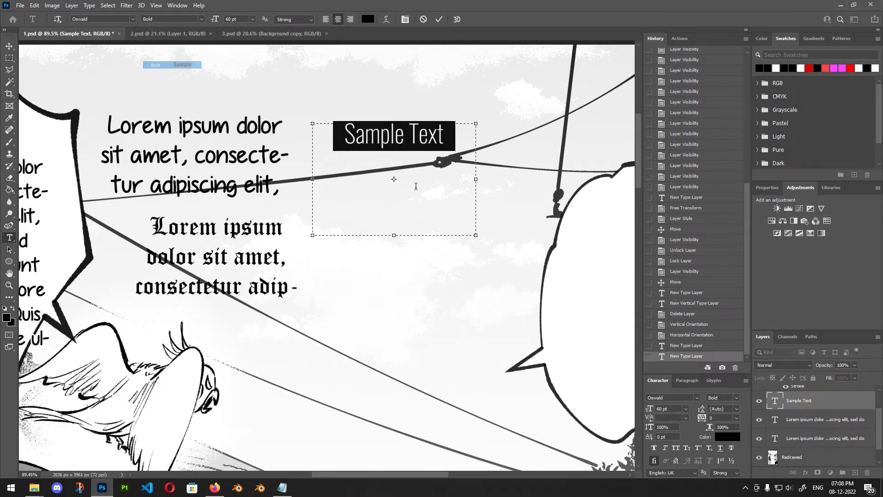
- Set the "Sample Text" font style to Regular and commit the edit
click(202, 20)
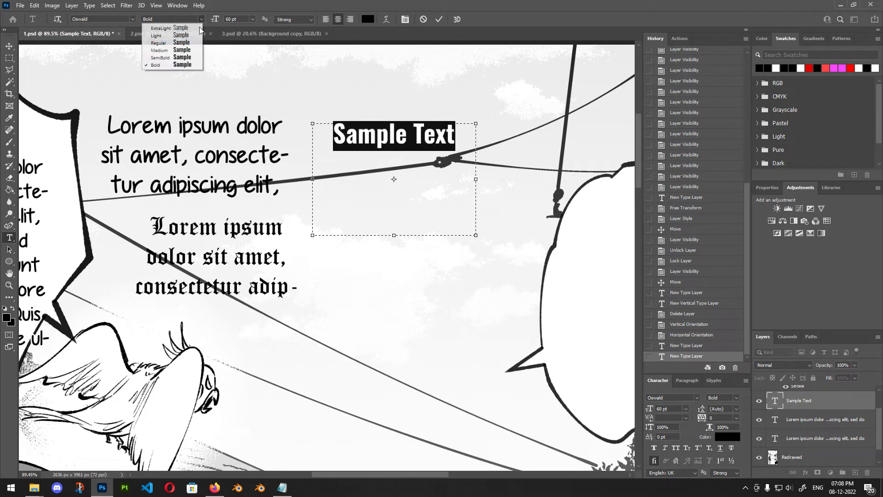
click(189, 42)
click(381, 138)
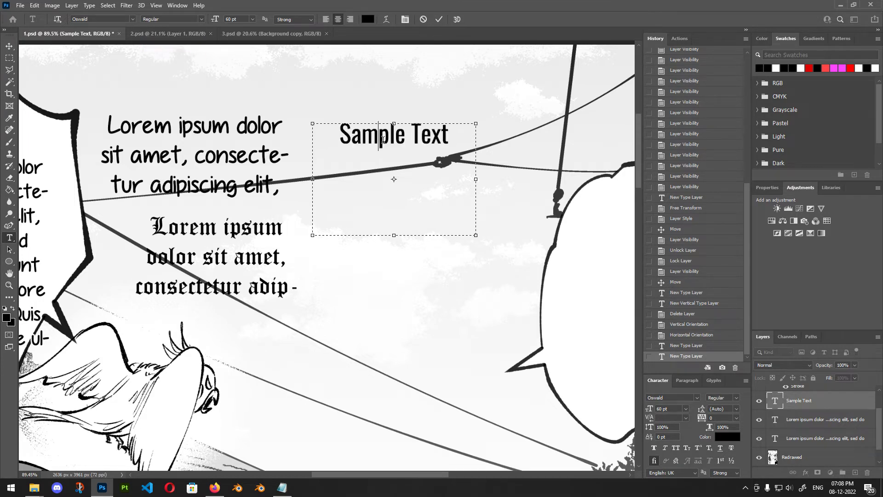
click(440, 19)
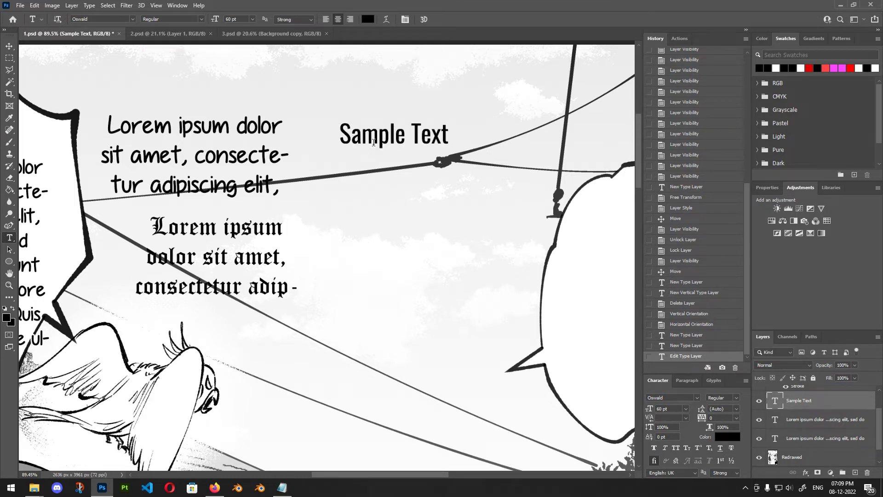
click(374, 143)
drag(346, 140, 299, 135)
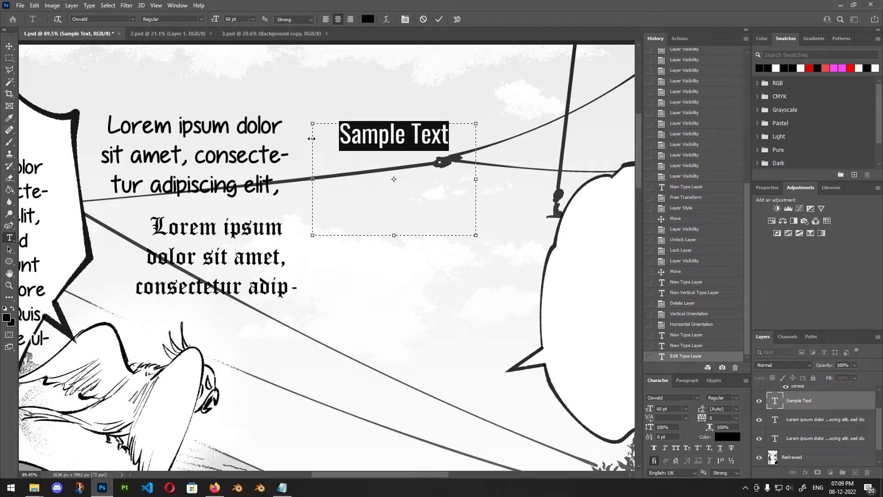
click(439, 23)
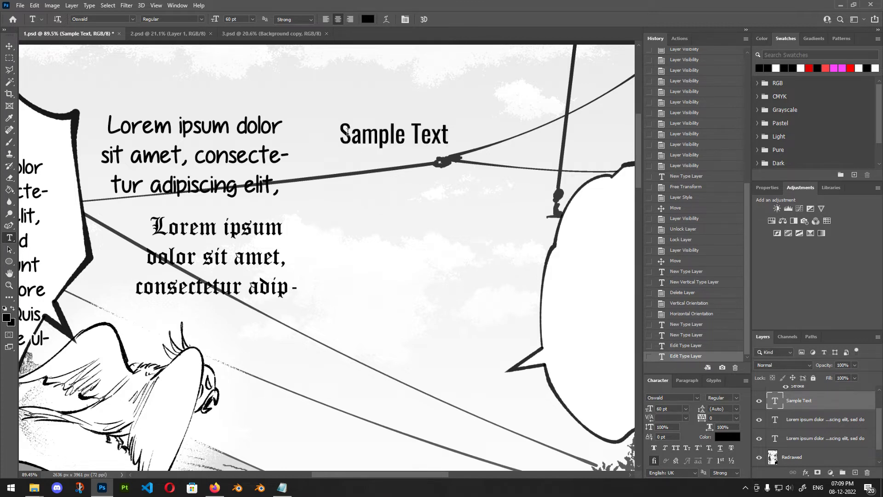
- Select all characters of "Sample Text" and apply Faux Bold to them
drag(348, 132, 450, 130)
click(451, 131)
key(shift+Left)
key(shift+Left)
key(shift+Left)
key(shift+Left)
key(shift+Left)
key(shift+Left)
key(shift+Left)
key(shift+Left)
key(shift+Left)
key(shift+Left)
key(shift+Left)
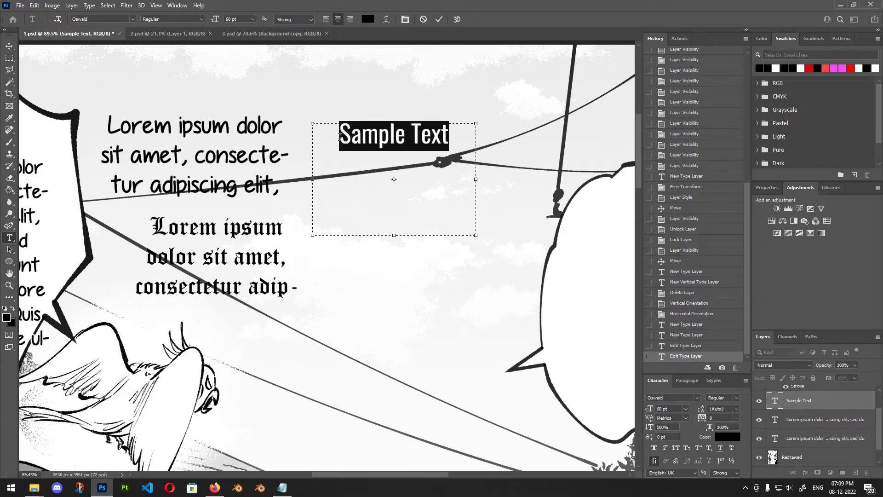
click(746, 381)
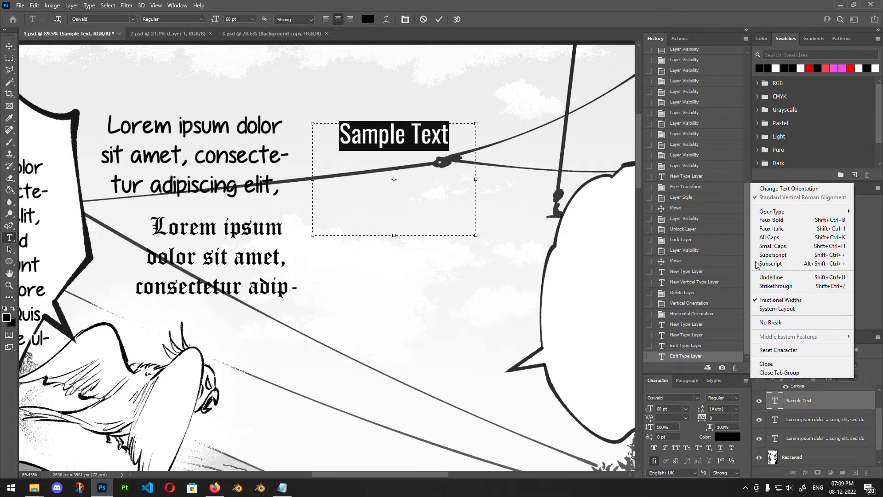
click(768, 220)
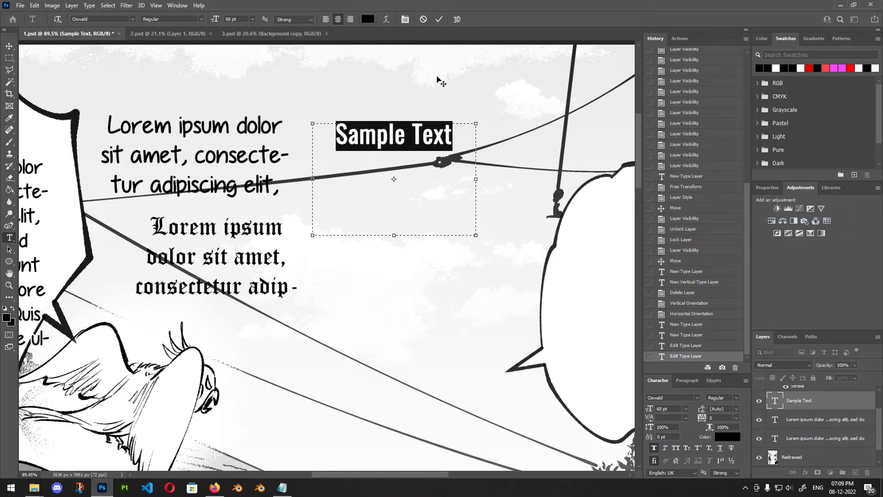
- Try Faux Italic on "Sample Text", and turn off both Faux Italic and Faux Bold
click(746, 381)
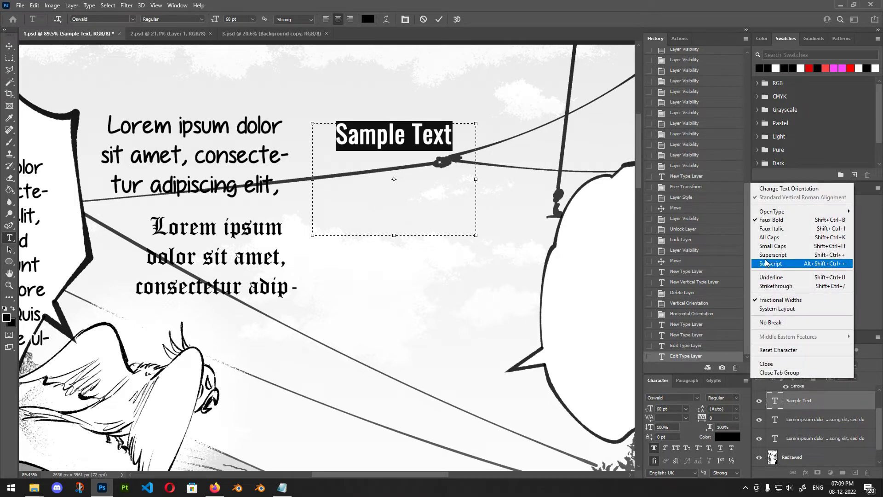
click(768, 230)
click(745, 381)
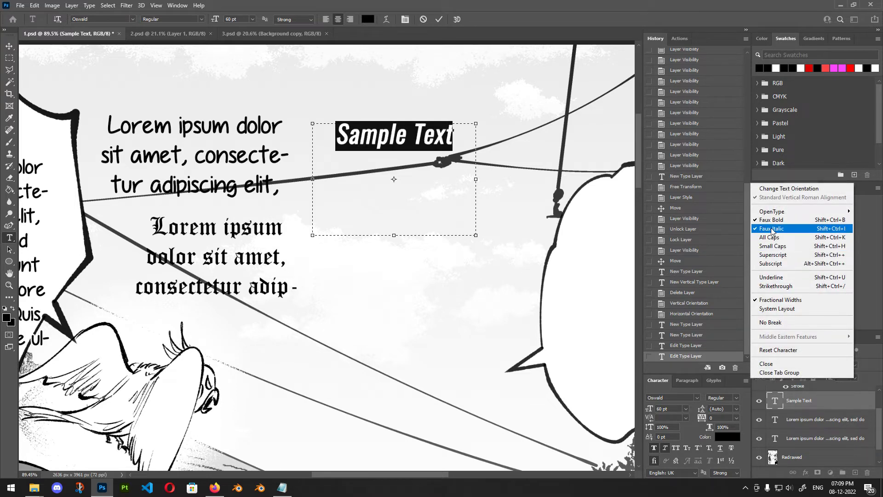
click(772, 228)
click(746, 381)
click(771, 220)
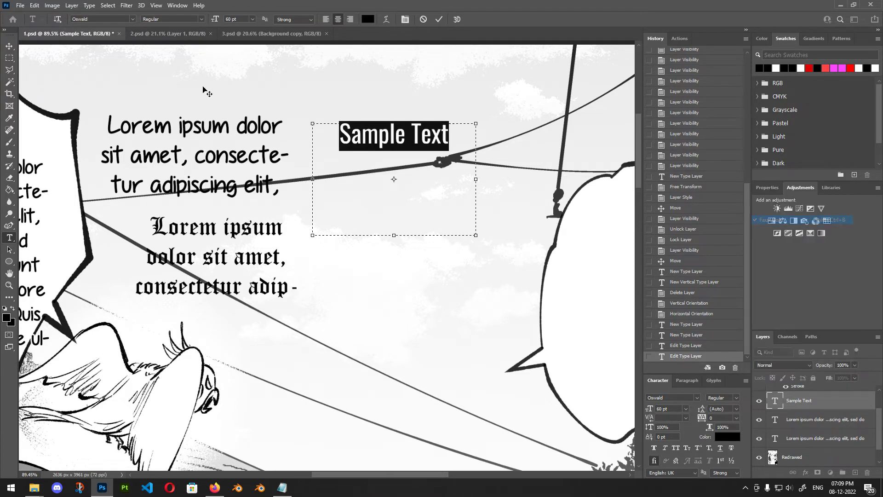
- View the font styles available for Oswald and cancel the current text edit
click(201, 19)
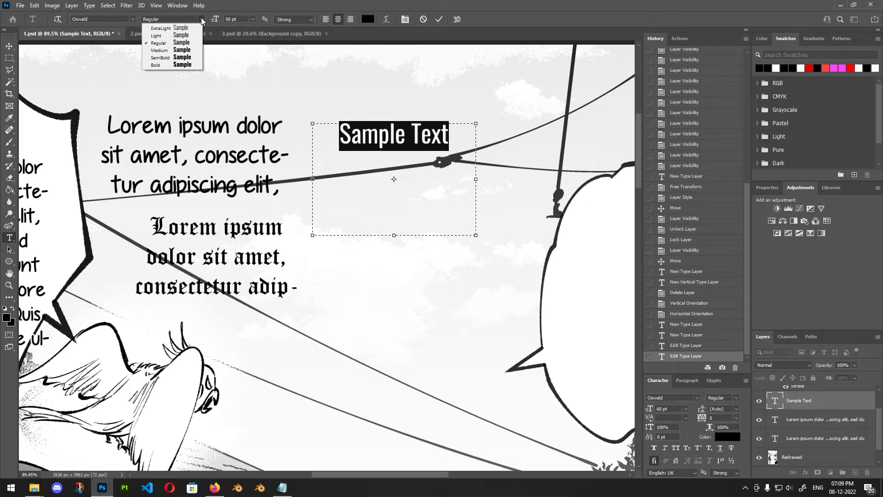
click(192, 15)
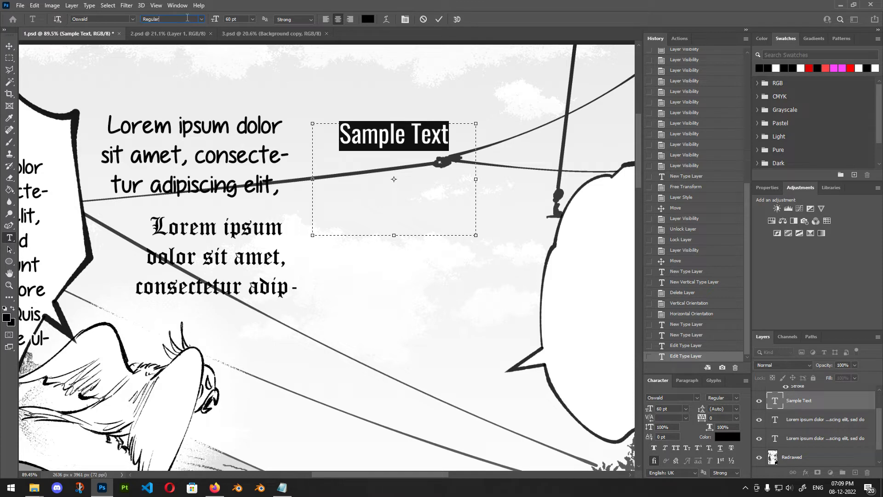
click(350, 129)
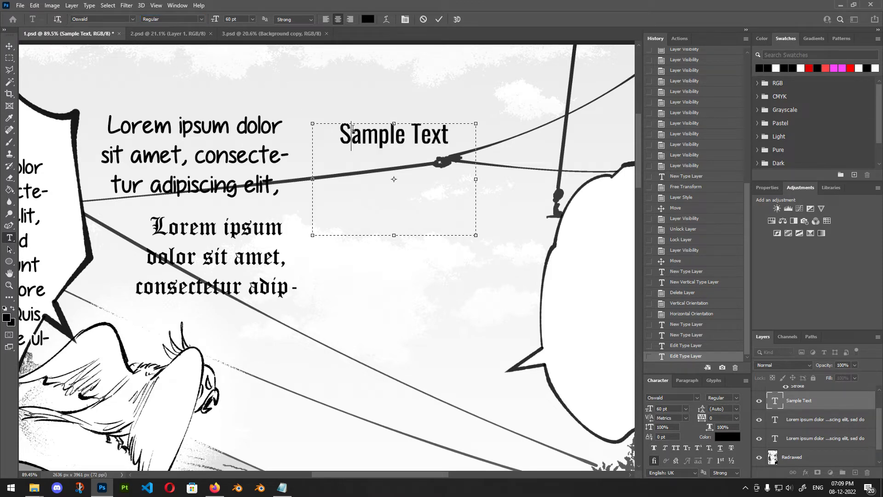
click(424, 19)
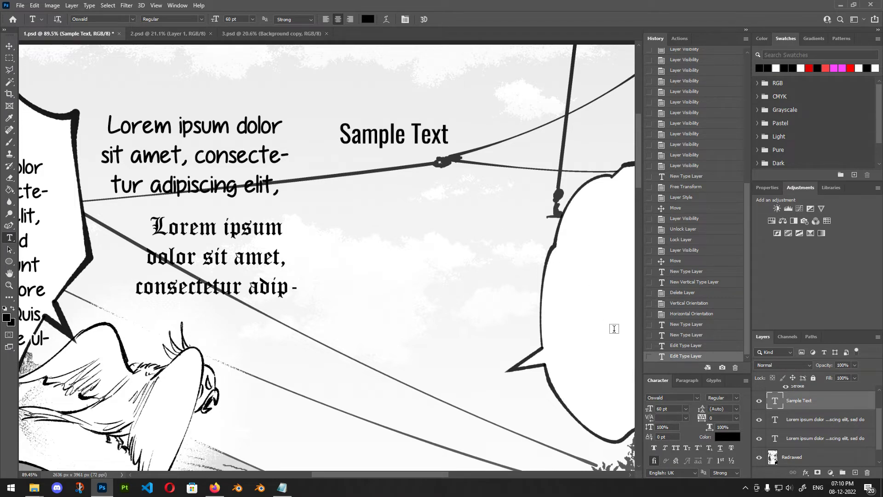
- View the list of installed font families without changing the font
click(129, 19)
click(133, 19)
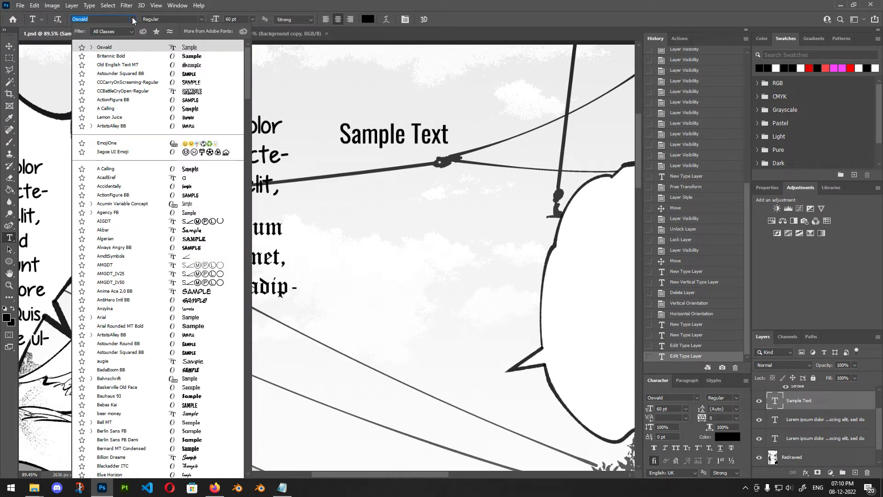
click(302, 3)
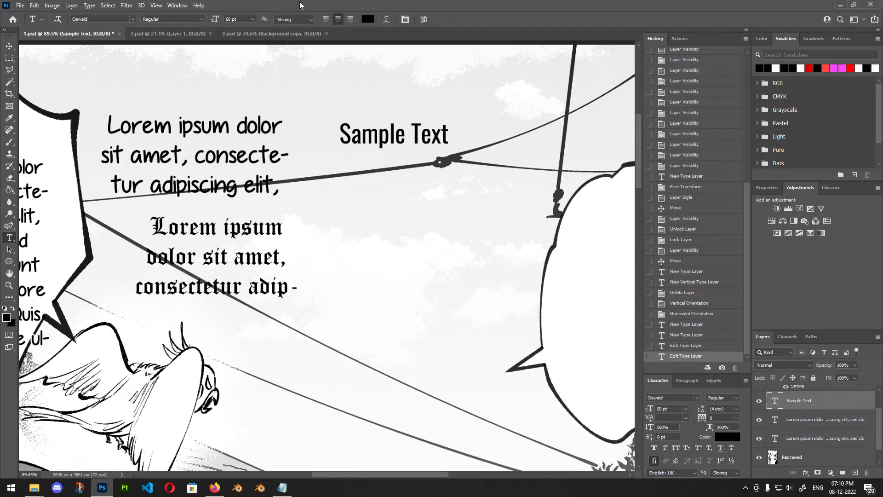
- Select all of "Sample Text", try a 12 pt font size, set it to 72 pt and commit the edit
click(344, 134)
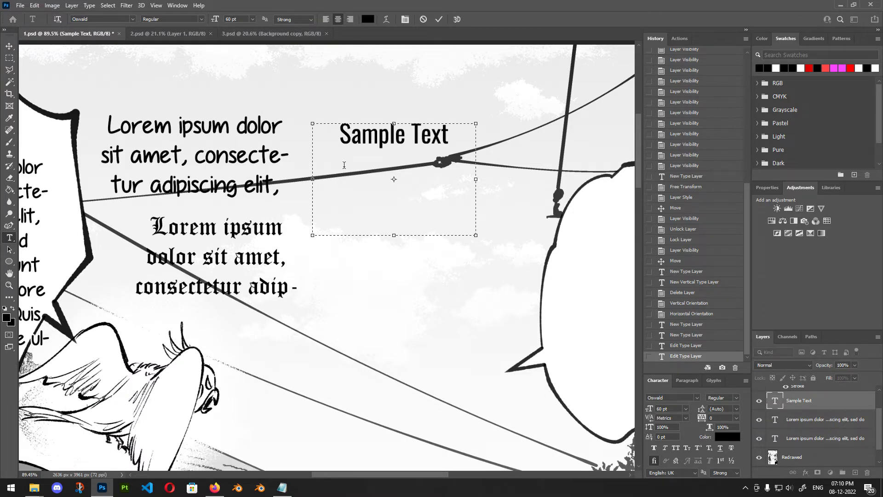
drag(338, 138, 508, 112)
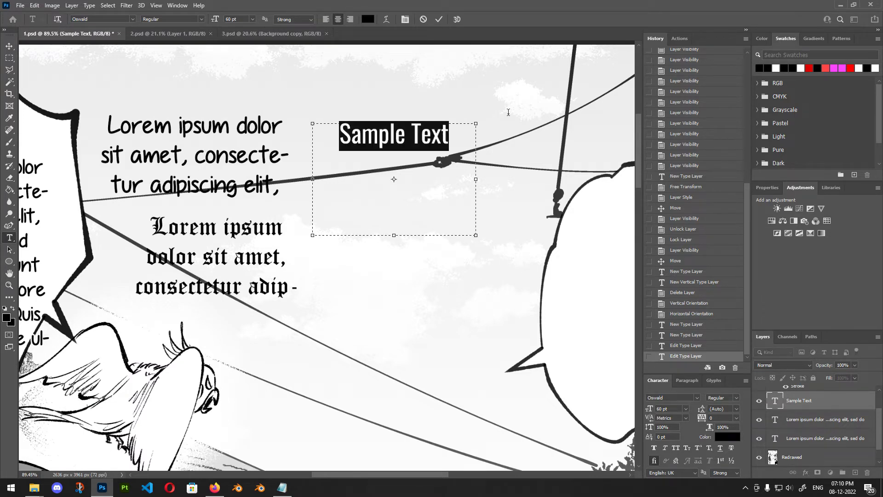
click(252, 18)
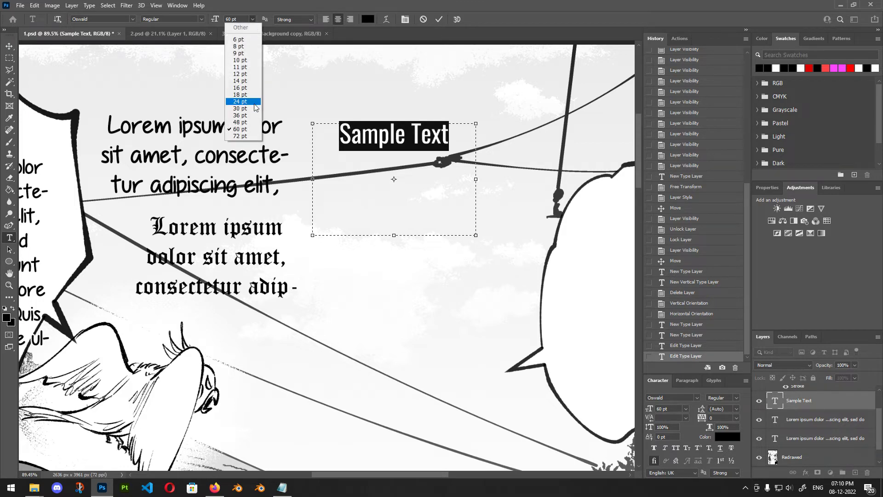
click(240, 74)
click(253, 20)
click(240, 135)
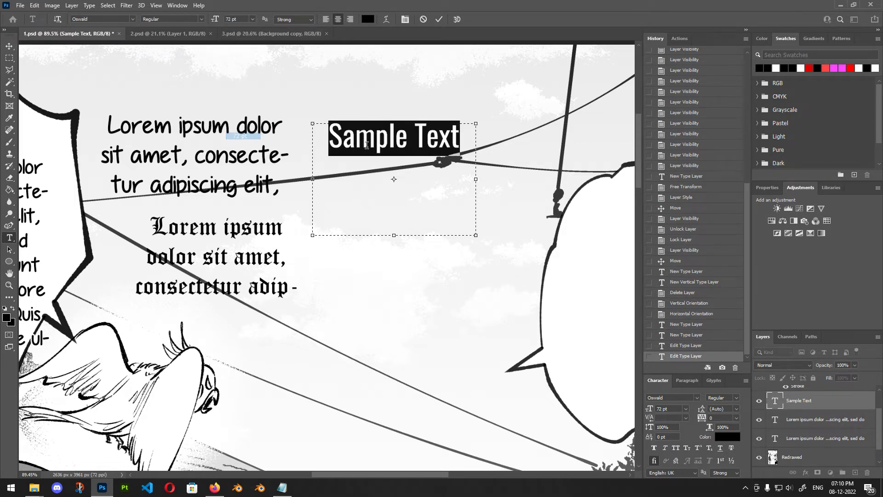
click(440, 19)
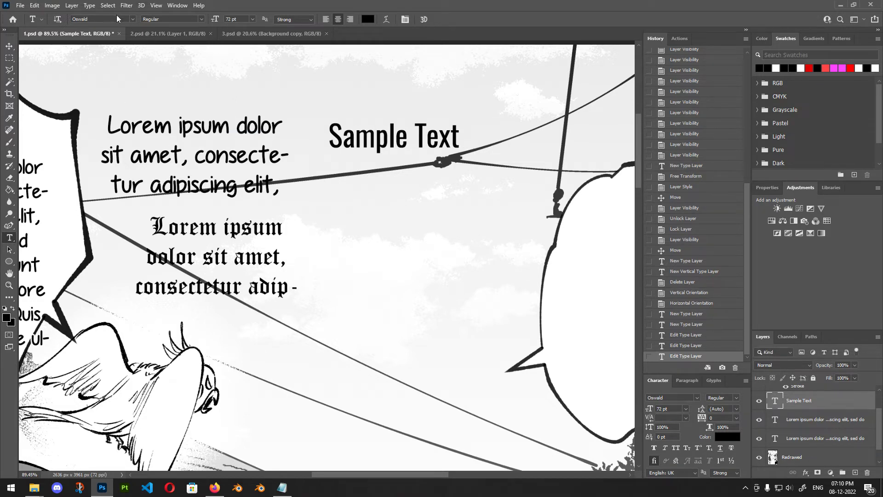
click(413, 137)
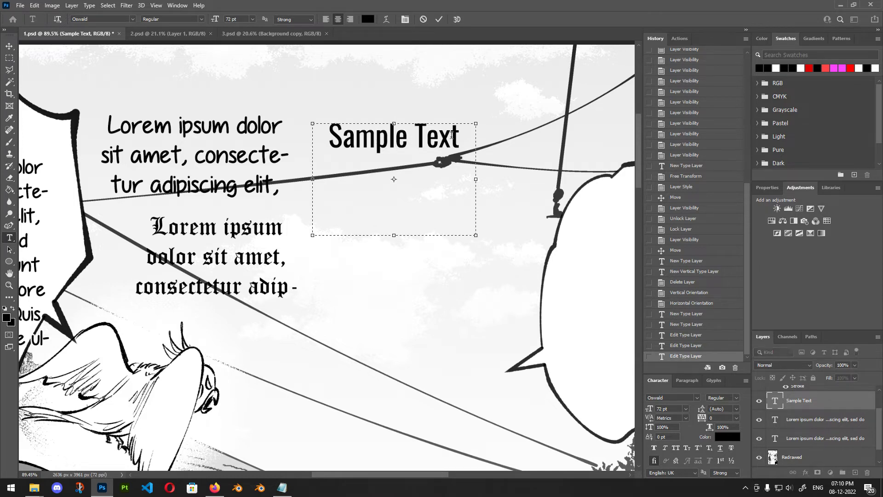
drag(464, 136, 326, 138)
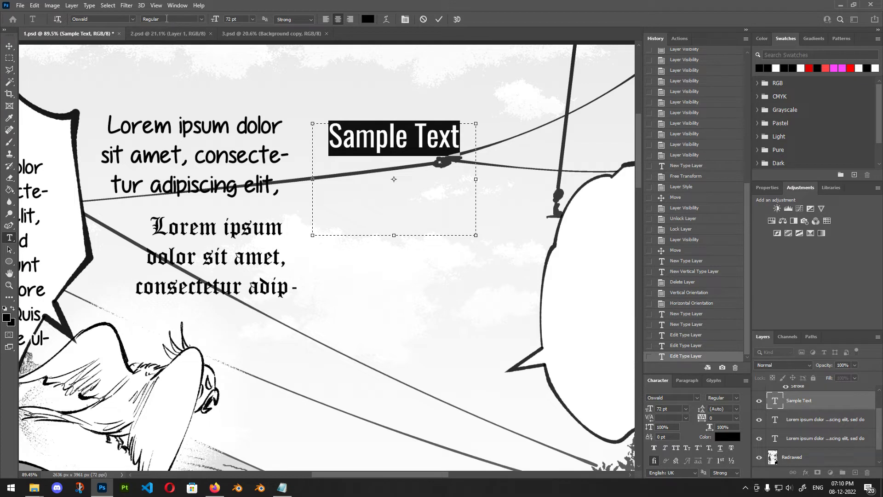
click(449, 150)
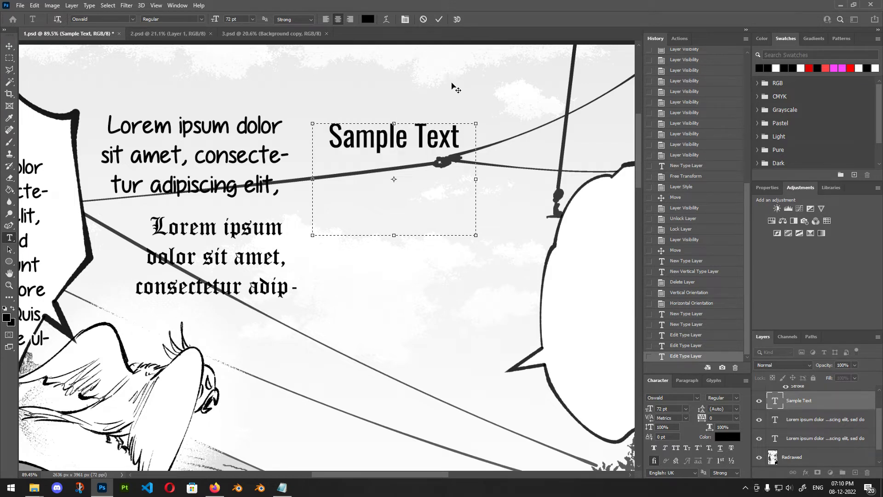
click(439, 19)
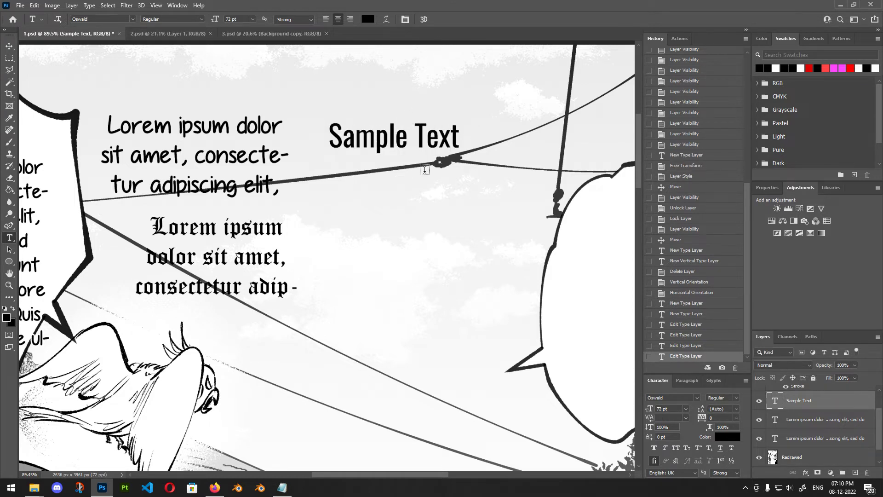
- Examine the letter edges of "Sample Text" up close and view the anti-aliasing options
click(447, 138)
drag(447, 138, 319, 121)
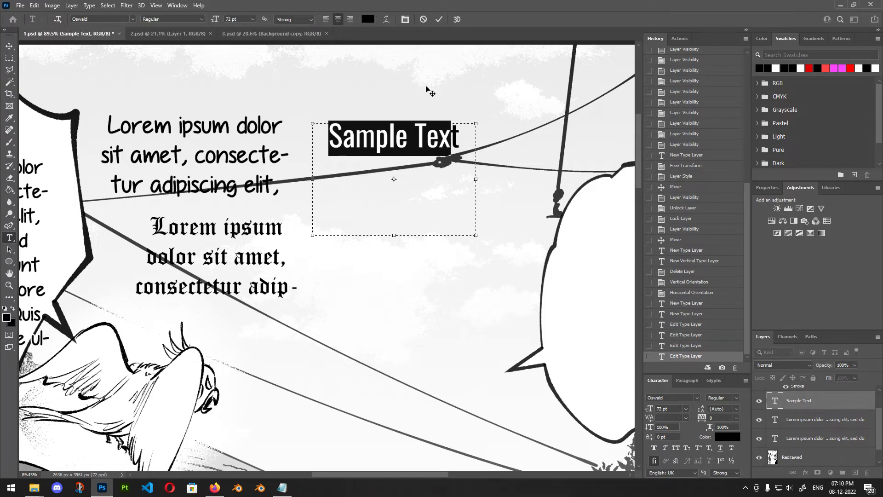
scroll(417, 91, up, 3)
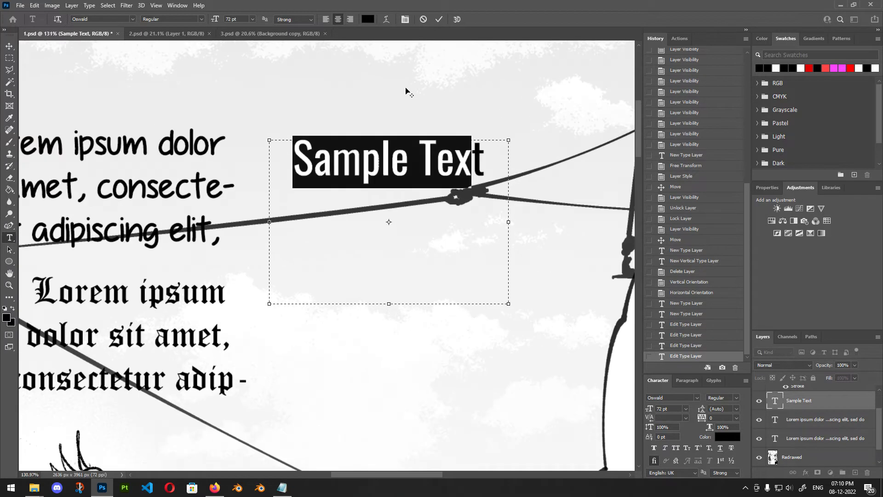
click(472, 170)
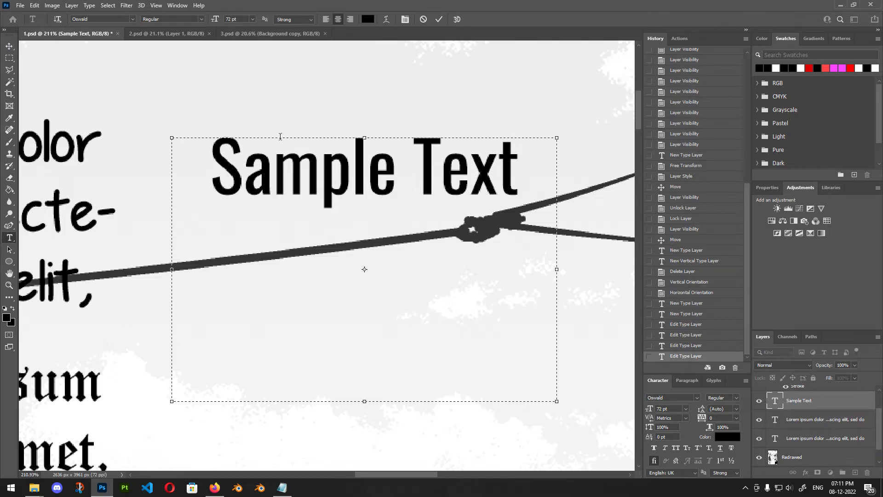
scroll(280, 137, up, 3)
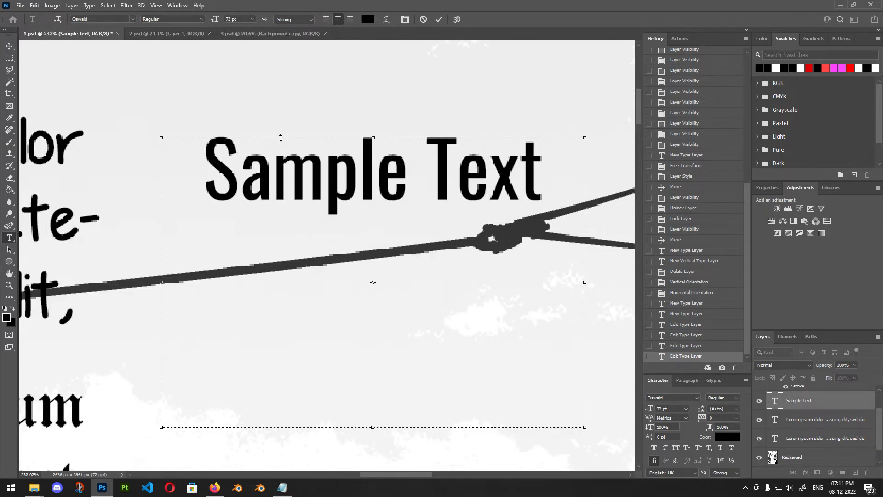
scroll(242, 147, up, 2)
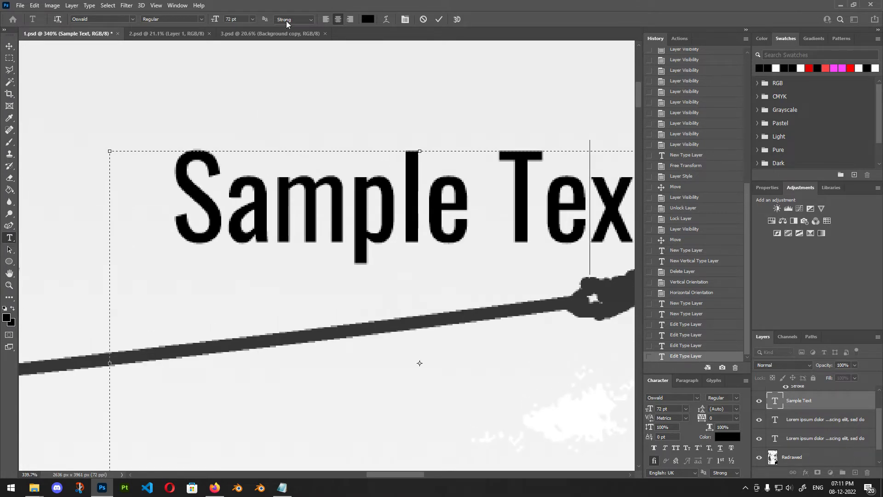
click(286, 20)
click(287, 21)
click(375, 130)
scroll(330, 207, down, 10)
scroll(331, 207, down, 2)
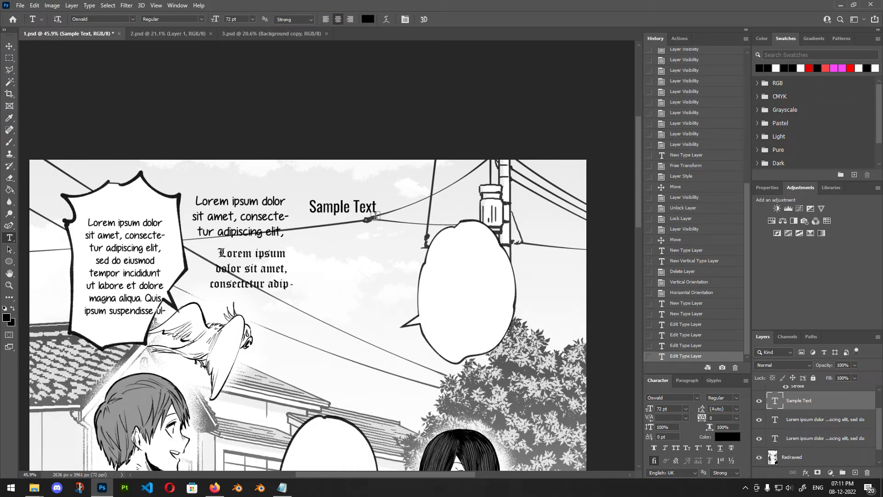
scroll(340, 245, down, 1)
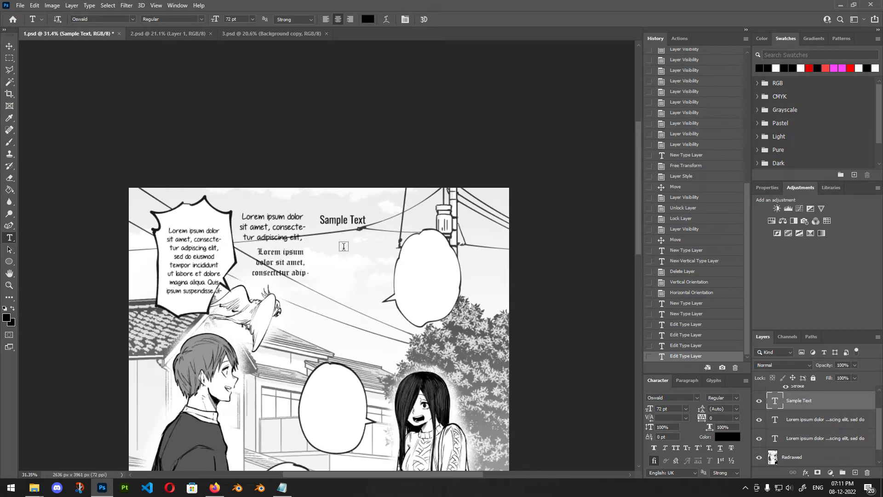
- Set the anti-aliasing method of the whole "Sample Text" to None
scroll(361, 217, up, 4)
scroll(300, 218, up, 5)
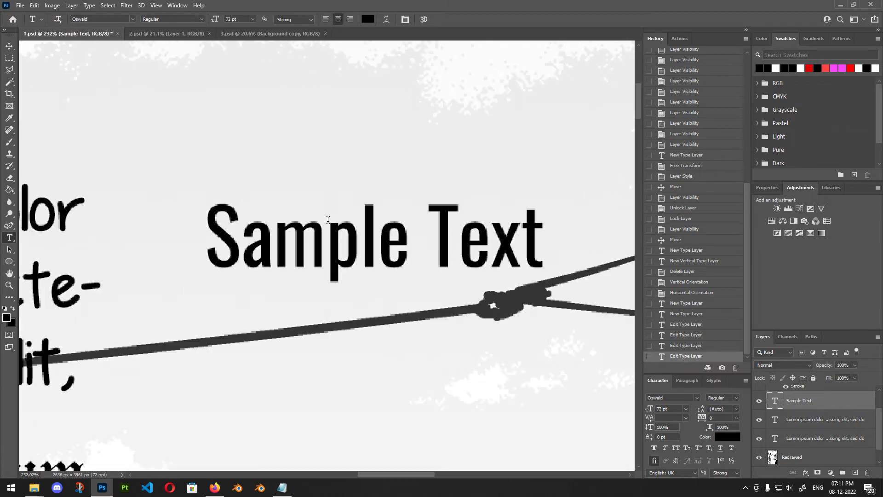
click(325, 220)
key(ctrl+a)
click(289, 19)
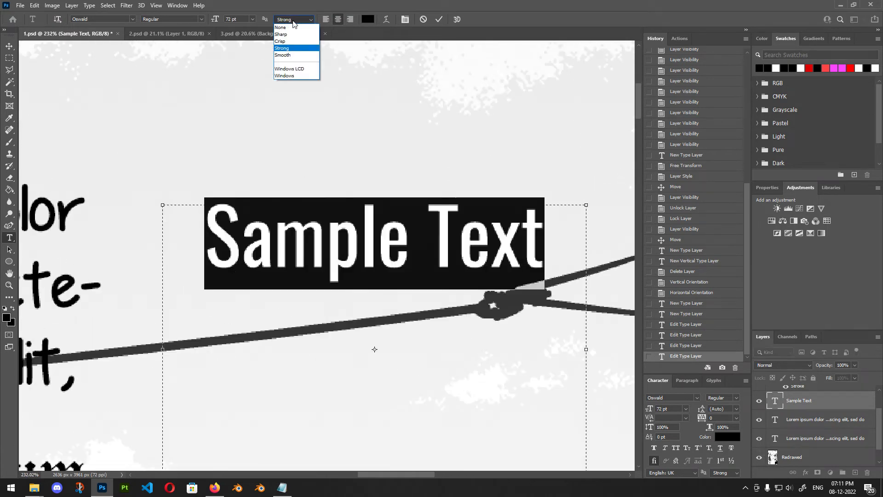
click(281, 27)
click(273, 239)
click(216, 226)
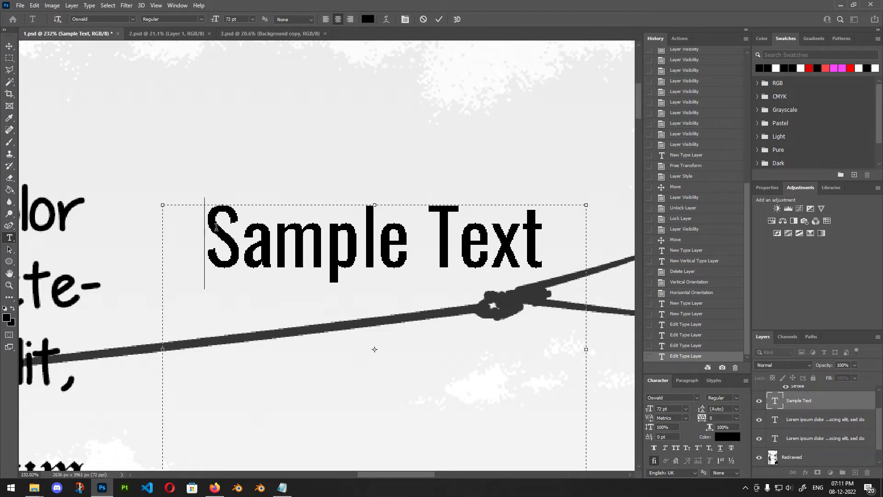
drag(216, 226, 556, 229)
click(531, 272)
- Try Sharp anti-aliasing on "Sample Text" while checking its pixel edges, and set the method to Strong
scroll(258, 230, up, 4)
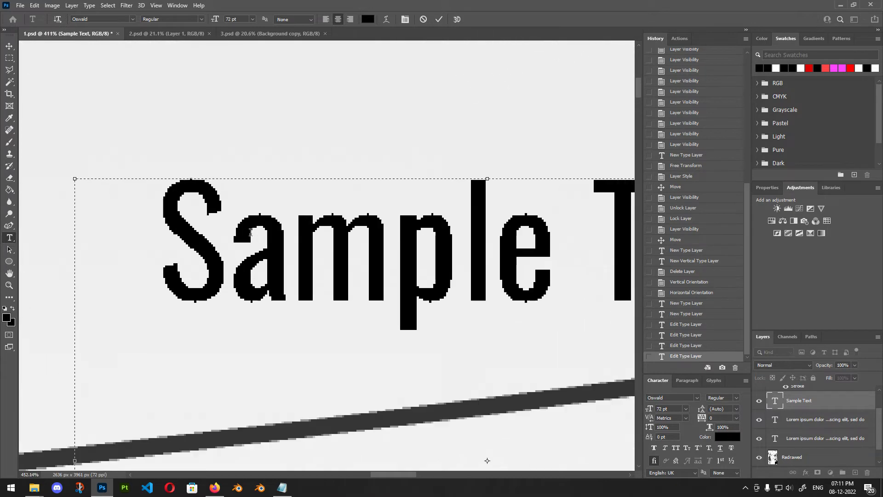
scroll(247, 232, up, 6)
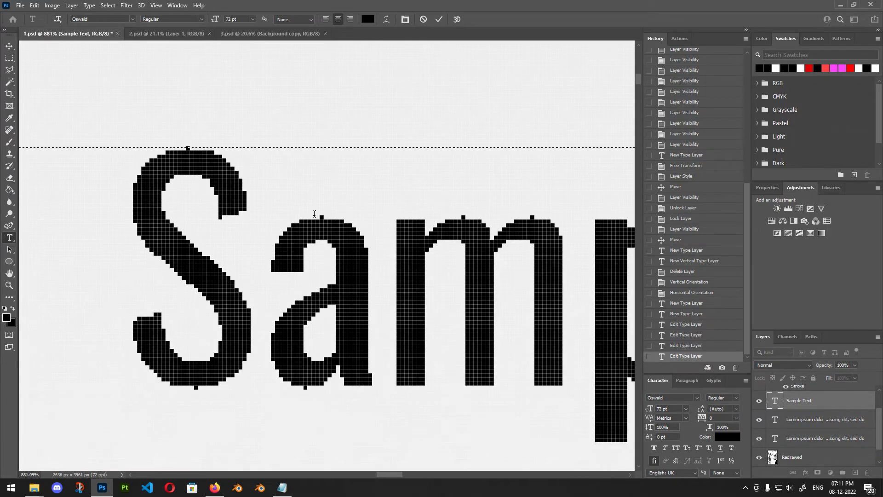
scroll(269, 241, down, 3)
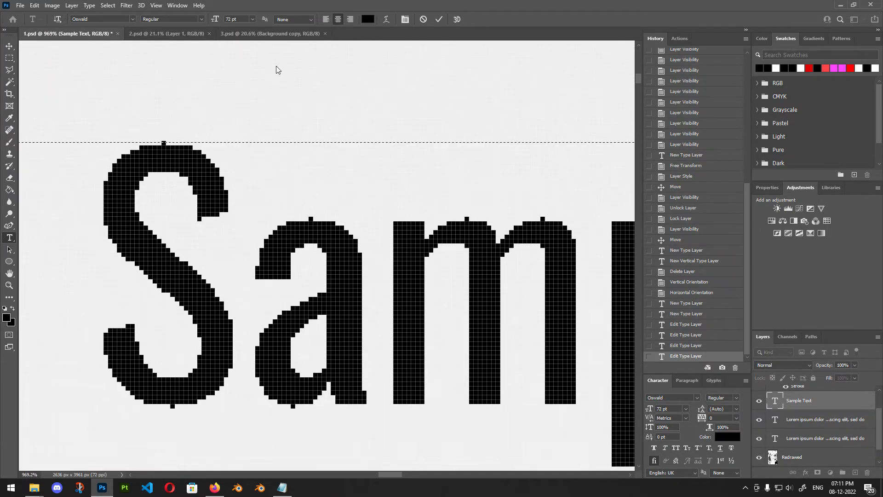
click(287, 20)
click(291, 26)
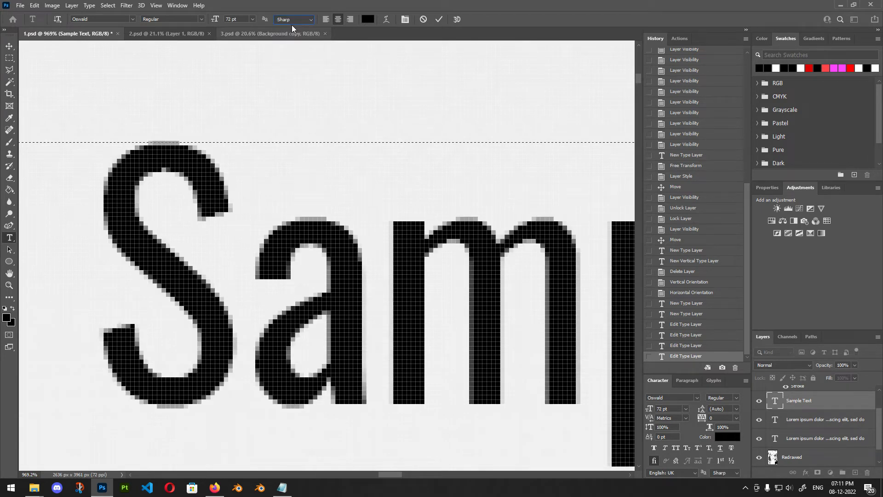
click(295, 20)
click(296, 51)
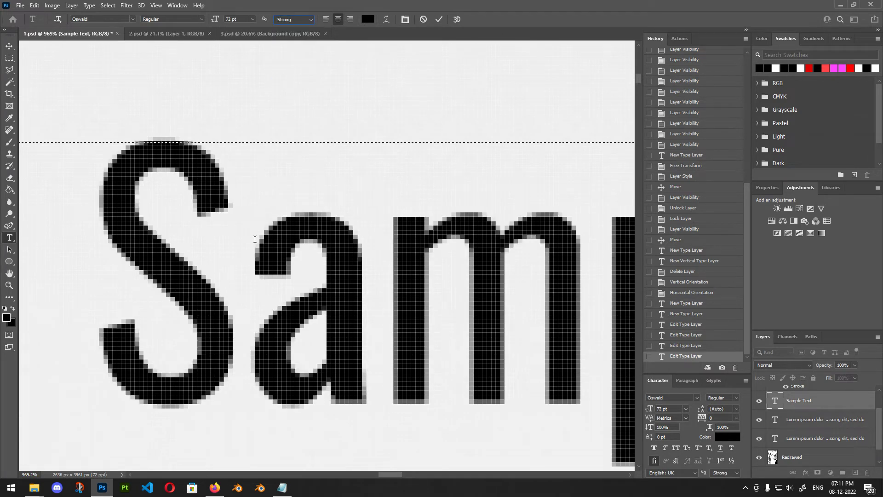
- Examine the anti-aliased edge pixels of the letter "a" in "Sample Text" at high magnification
key(Left)
key(shift+Right)
key(shift+Right)
key(Right)
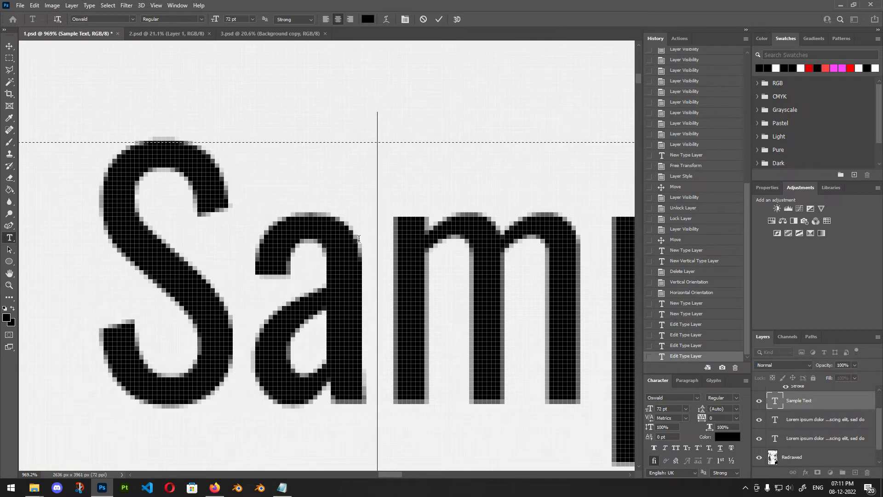
scroll(317, 220, up, 8)
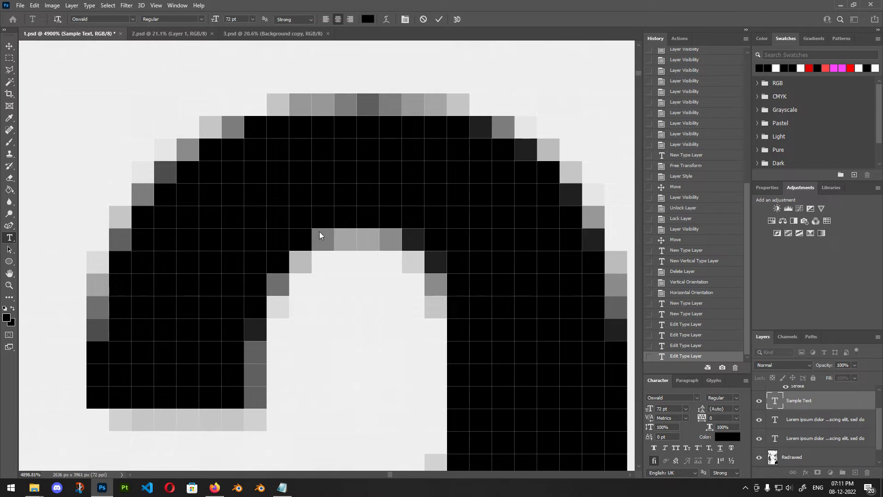
- Commit the "Sample Text" edit with Strong anti-aliasing and view the whole text line
scroll(328, 174, down, 3)
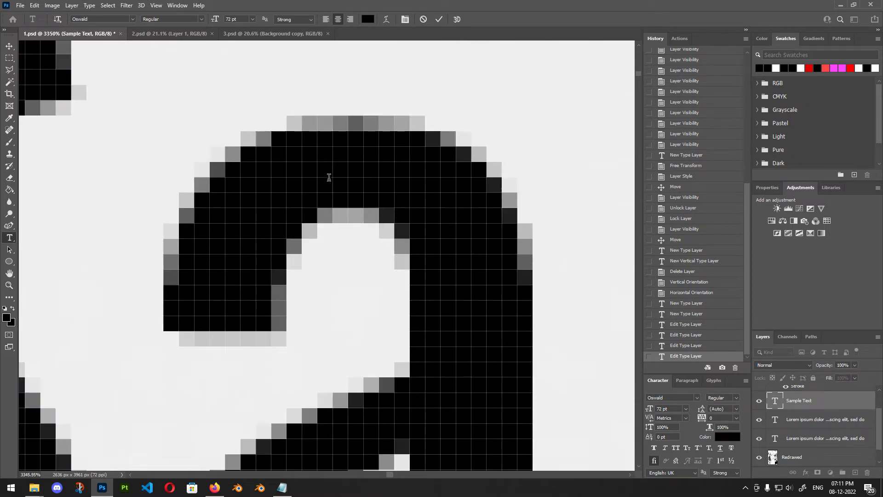
scroll(343, 278, down, 2)
scroll(344, 278, down, 2)
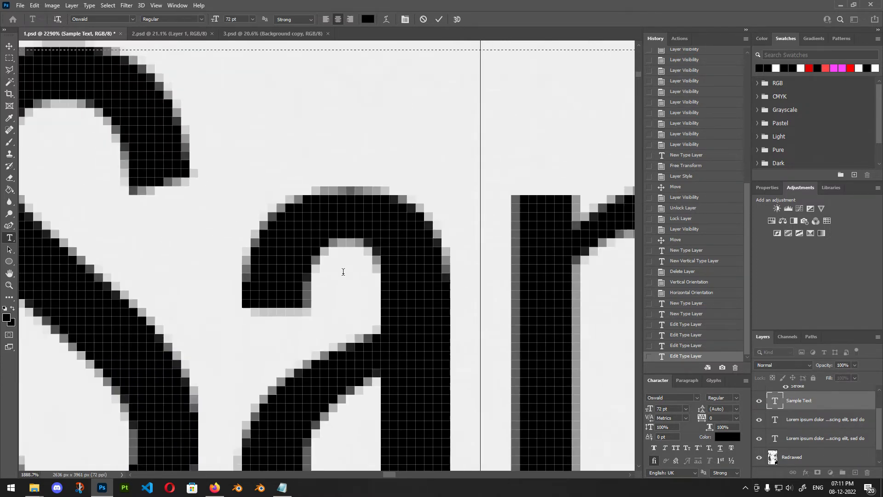
scroll(269, 191, down, 1)
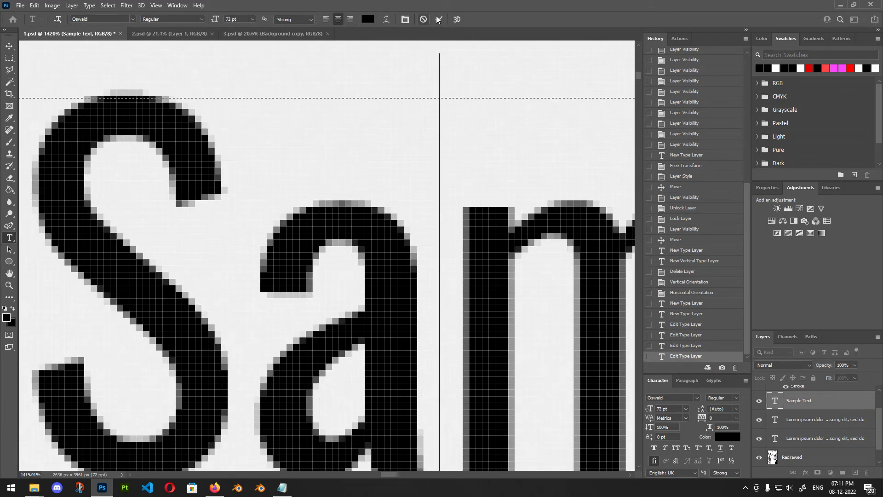
click(439, 19)
scroll(341, 157, down, 1)
scroll(181, 235, down, 3)
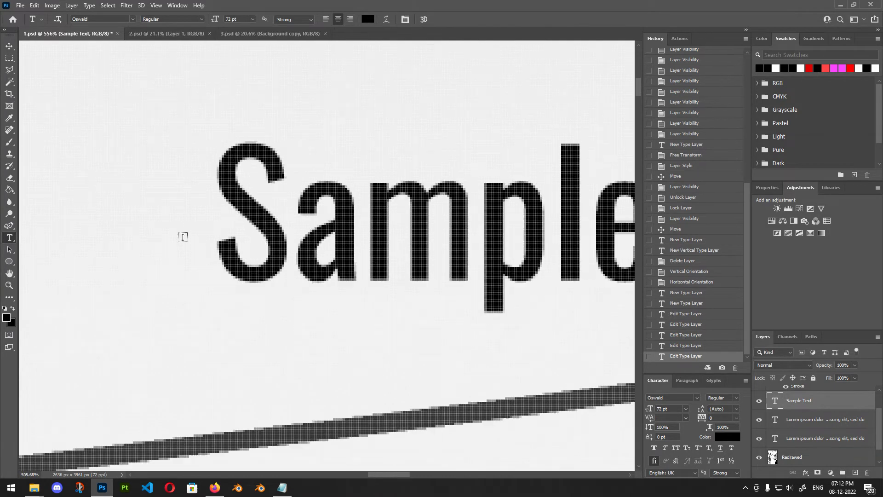
scroll(409, 236, up, 1)
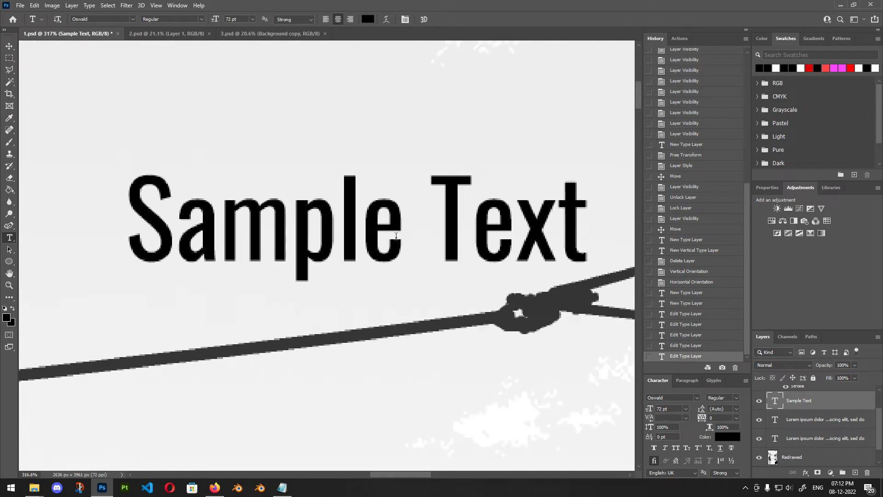
- Try Sharp anti-aliasing on "Sample Text" for comparison and apply the Crisp method
click(241, 244)
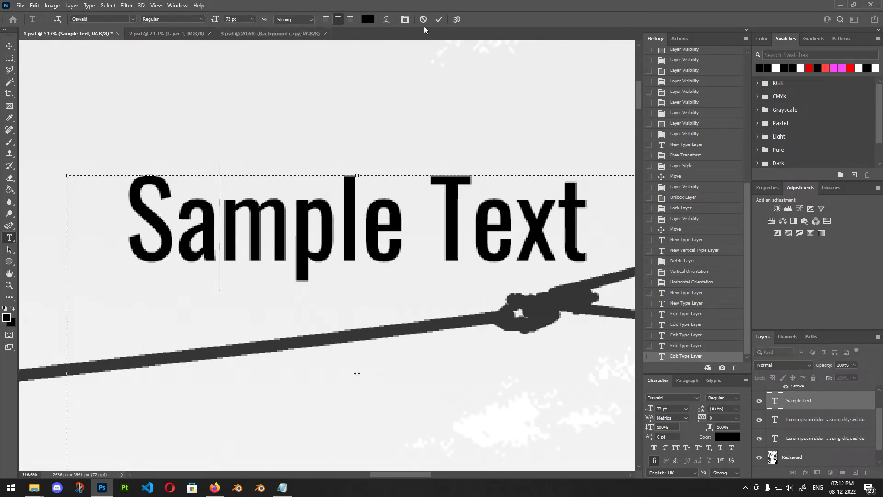
click(300, 20)
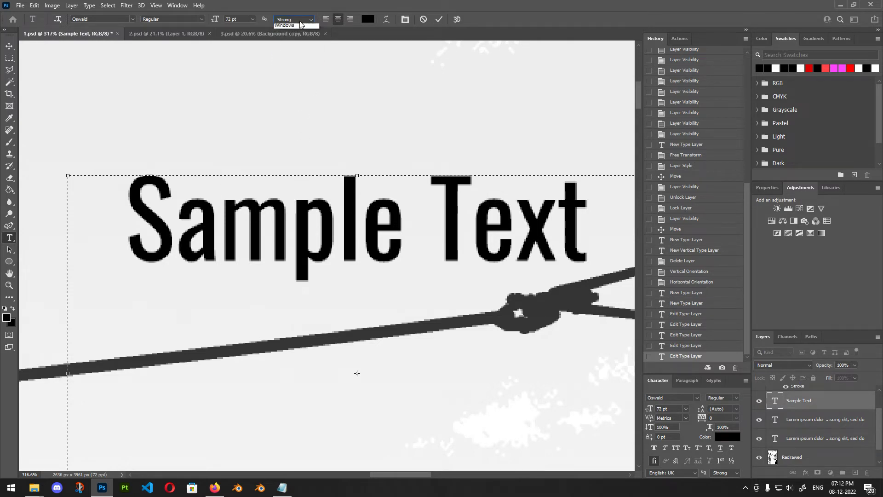
click(296, 56)
click(296, 19)
click(295, 35)
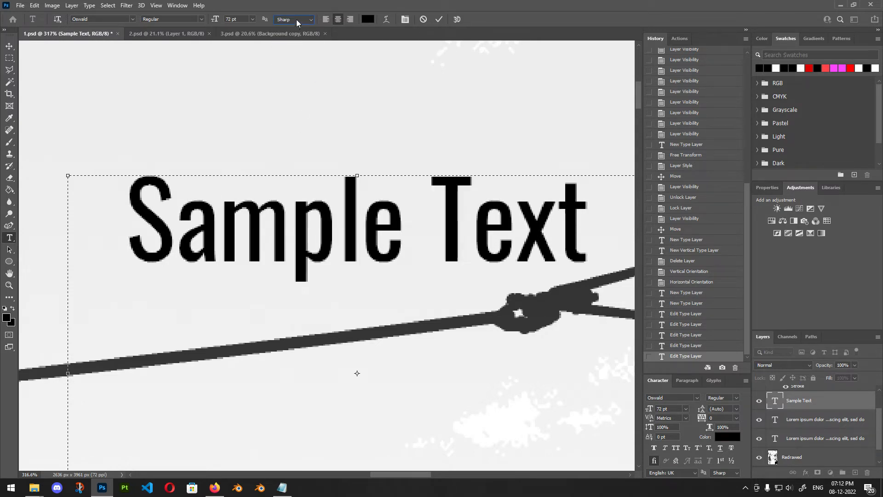
click(296, 20)
click(296, 45)
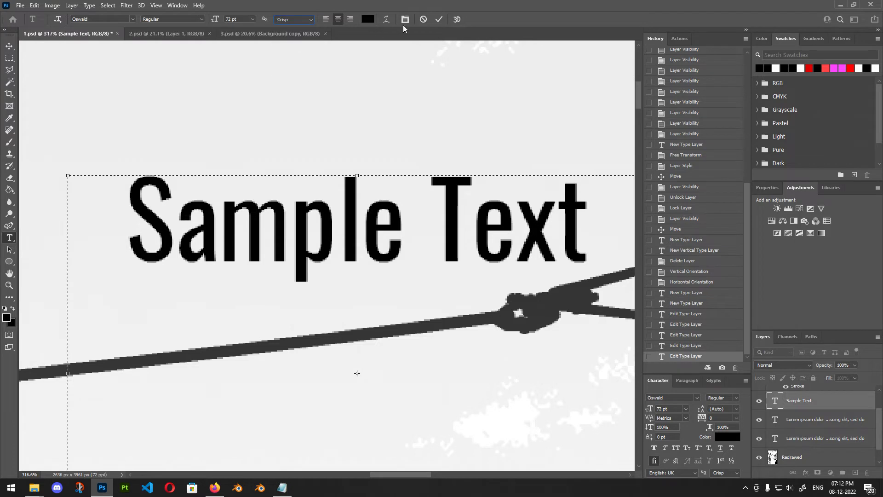
click(438, 19)
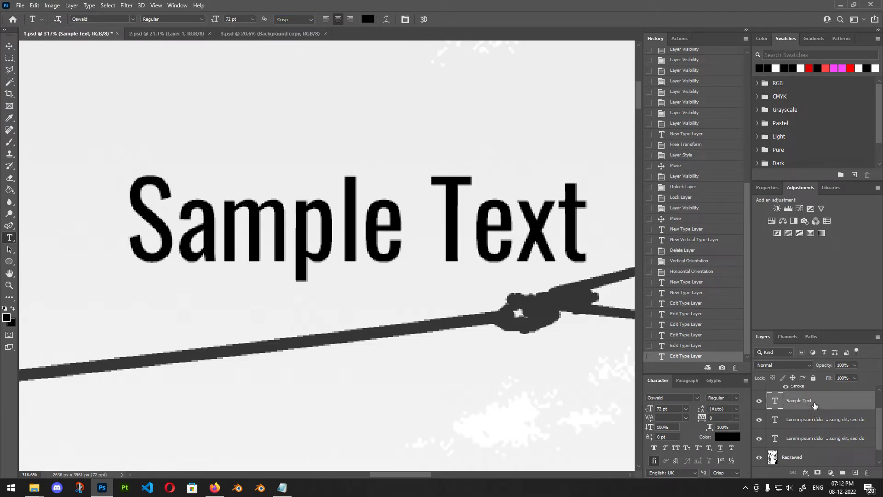
- Set the anti-aliasing method of the "Sample Text" layer to Strong
click(810, 424)
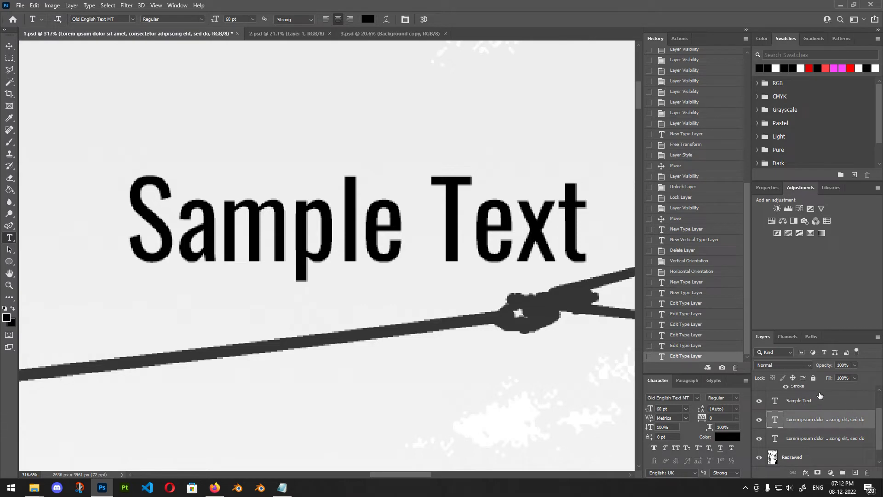
click(810, 408)
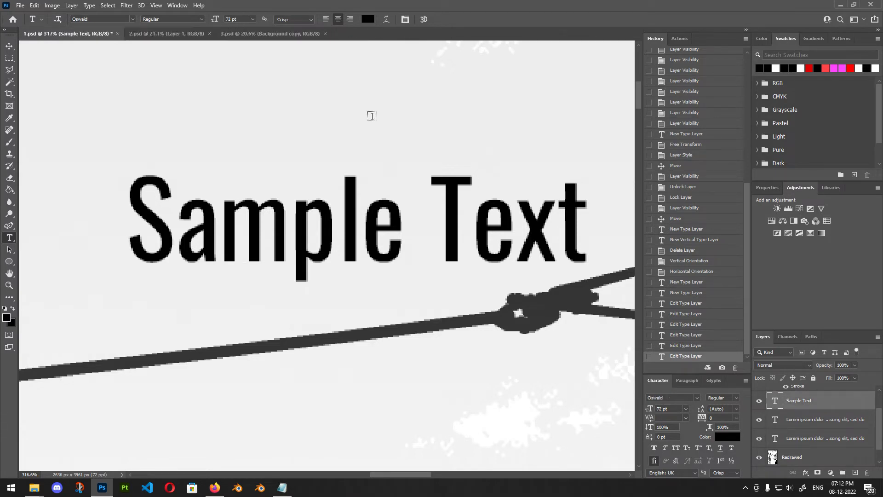
click(294, 19)
click(283, 49)
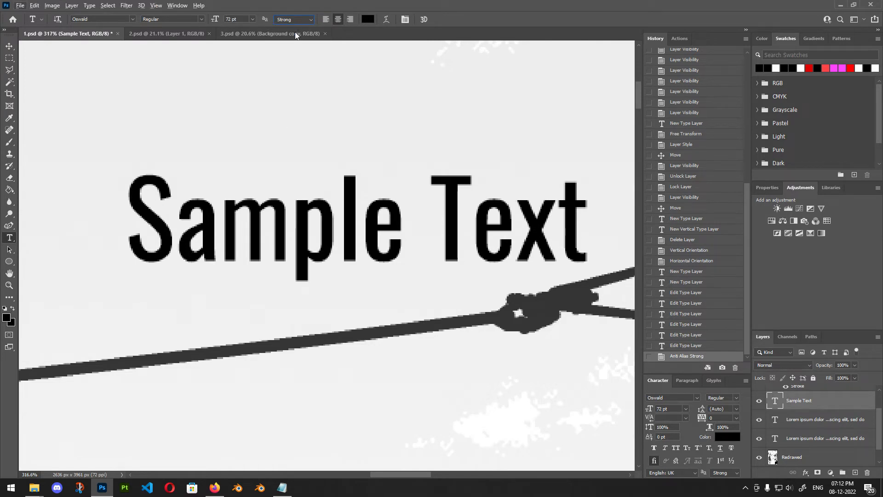
- Left-align the whole "Sample Text" within its text box and commit the edit
click(286, 223)
key(ctrl+a)
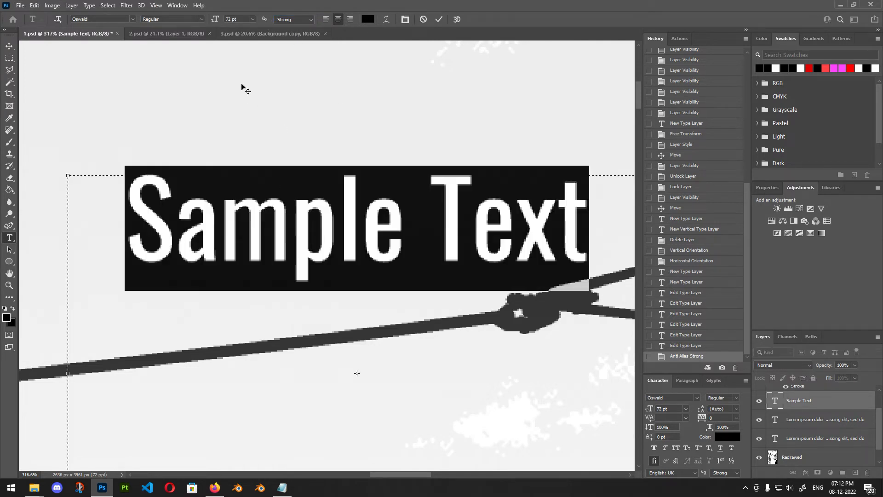
scroll(242, 87, down, 2)
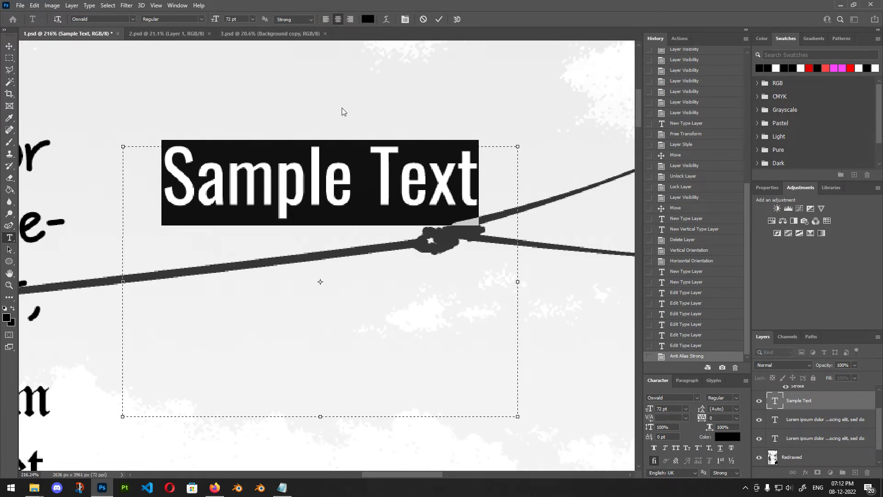
click(326, 19)
click(397, 162)
click(439, 19)
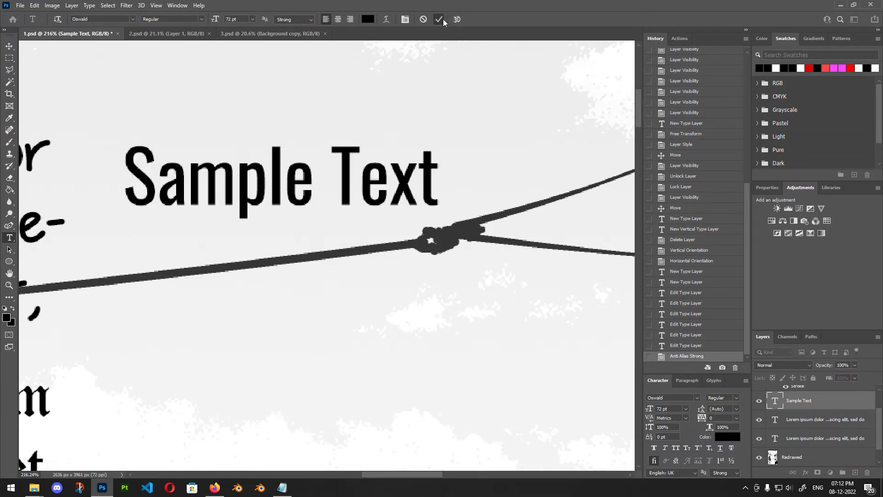
- Open the text in the spiky speech bubble for editing and extend its text box downward to reveal the overflowing lines
scroll(463, 162, down, 4)
scroll(462, 162, down, 4)
scroll(123, 237, up, 5)
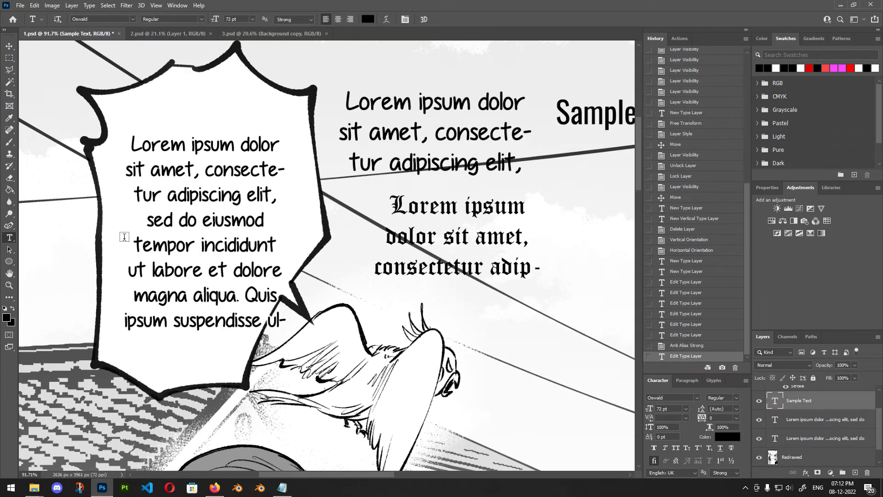
scroll(272, 175, up, 1)
scroll(271, 175, up, 1)
click(182, 240)
key(ctrl+a)
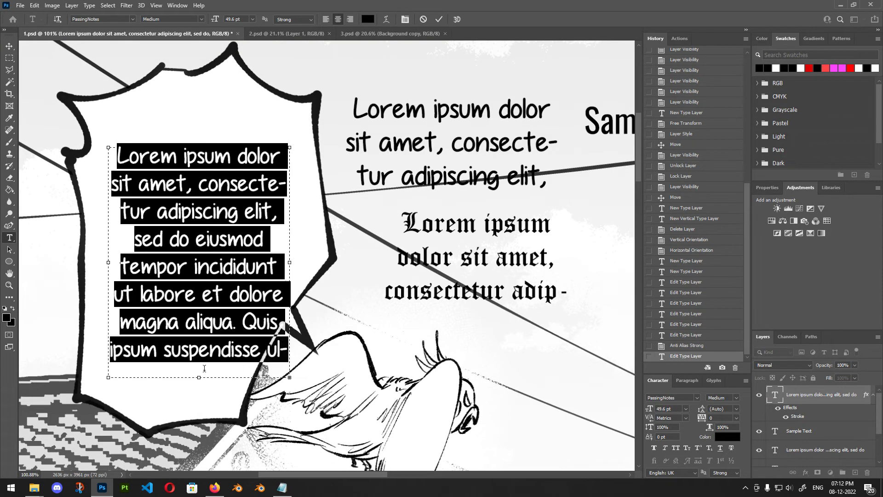
drag(198, 378, 185, 450)
- Shorten the spiky bubble's text to end with "secumsan lacus." and move it up and slightly left inside the bubble
click(221, 401)
drag(267, 432, 266, 350)
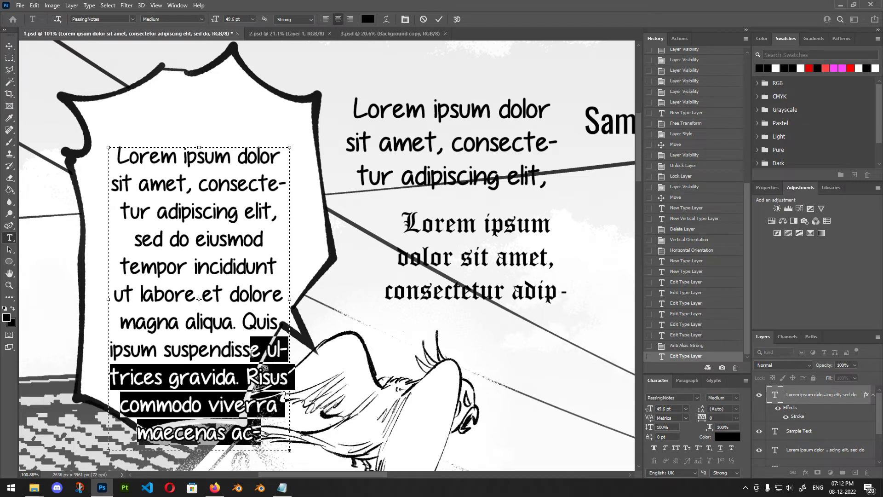
key(BackSpace)
drag(238, 405, 150, 406)
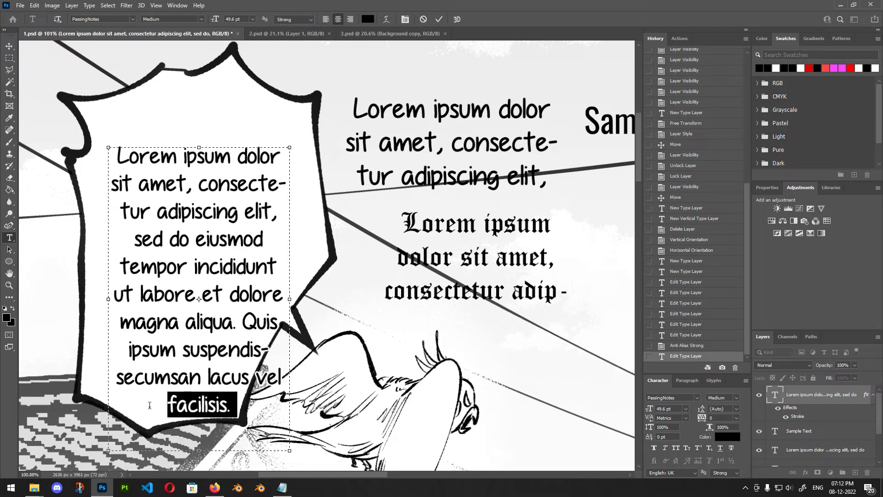
key(BackSpace)
drag(279, 375, 252, 373)
text(.)
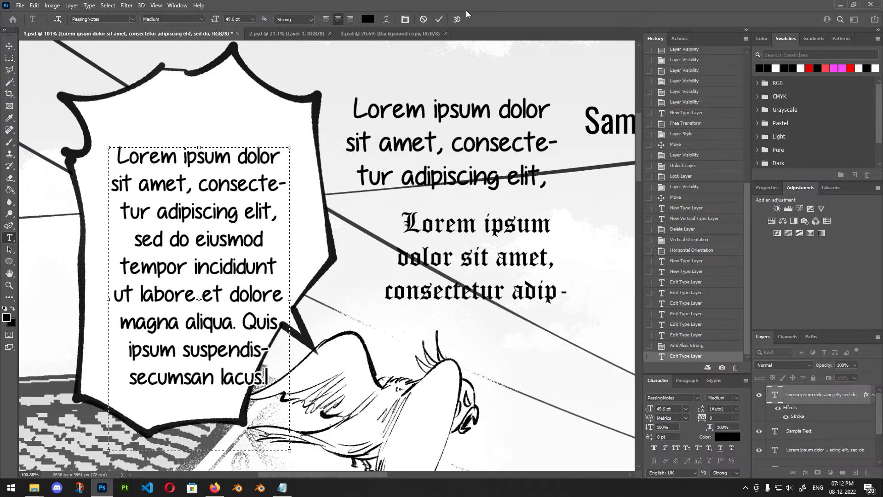
click(438, 21)
key(v)
drag(220, 305, 209, 283)
- Remove the final period from the spiky bubble's text and widen its text box to the right
key(t)
click(265, 357)
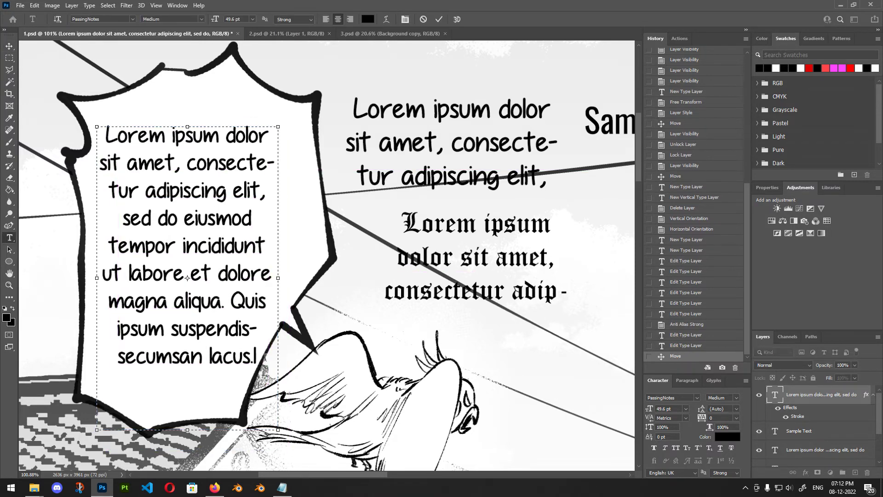
key(BackSpace)
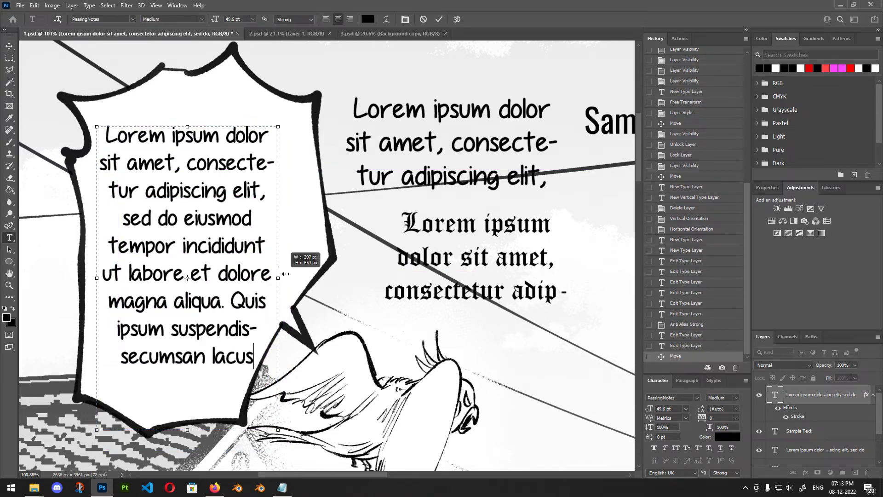
drag(286, 273, 292, 270)
click(439, 19)
- Scale the spiky bubble's text proportionally to 92.88% and reposition it lower, centred inside the bubble
key(ctrl+t)
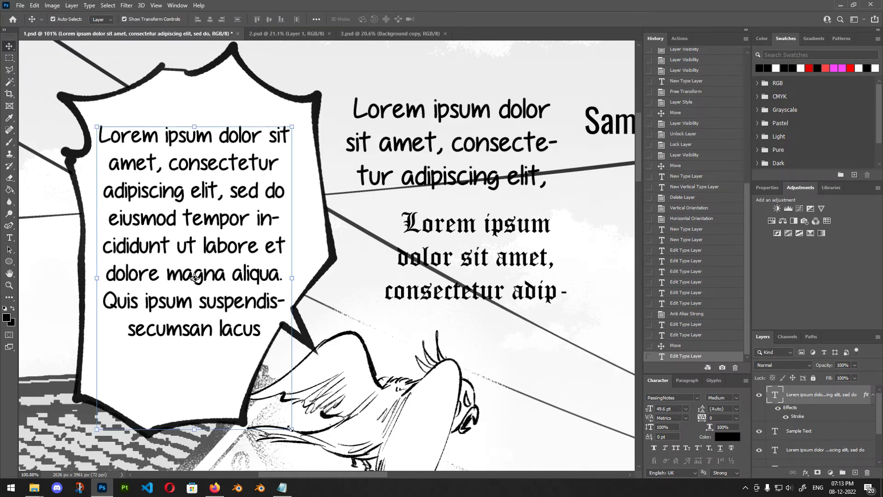
drag(290, 428, 283, 360)
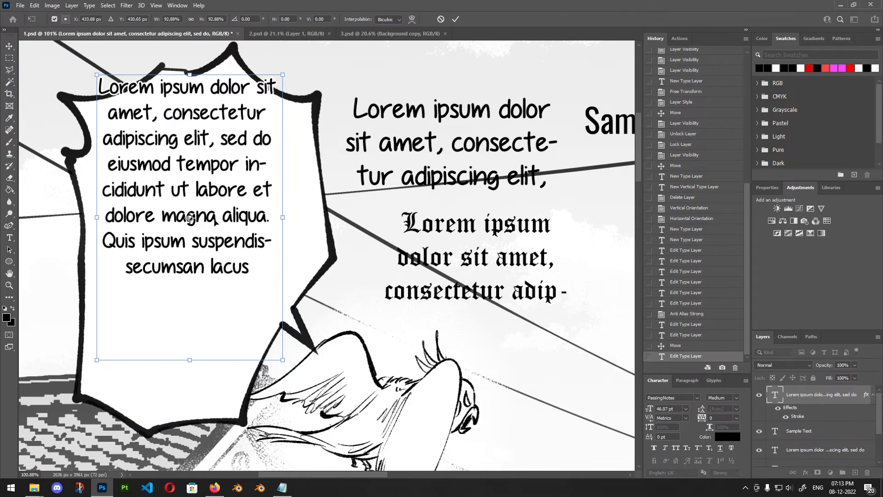
drag(214, 181, 219, 252)
click(454, 22)
click(322, 123)
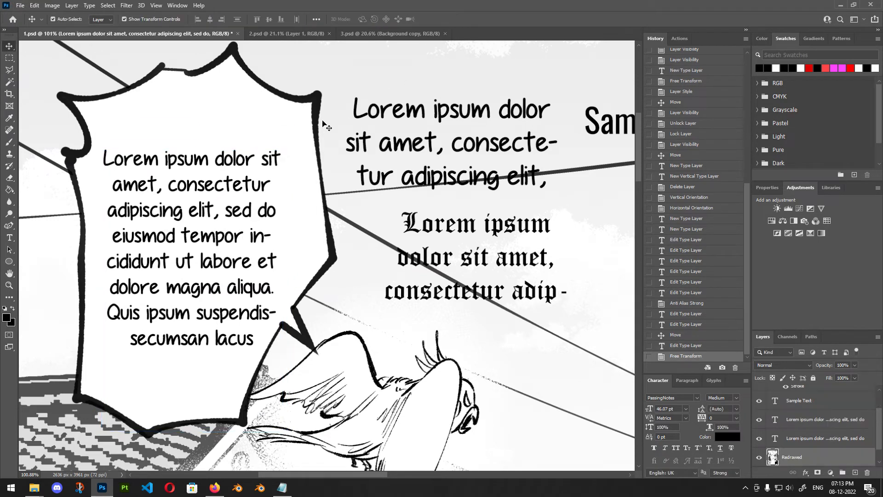
- Left-align all the text in the spiky bubble and check how it looks on the page
key(alt)
key(t)
key(Escape)
click(219, 199)
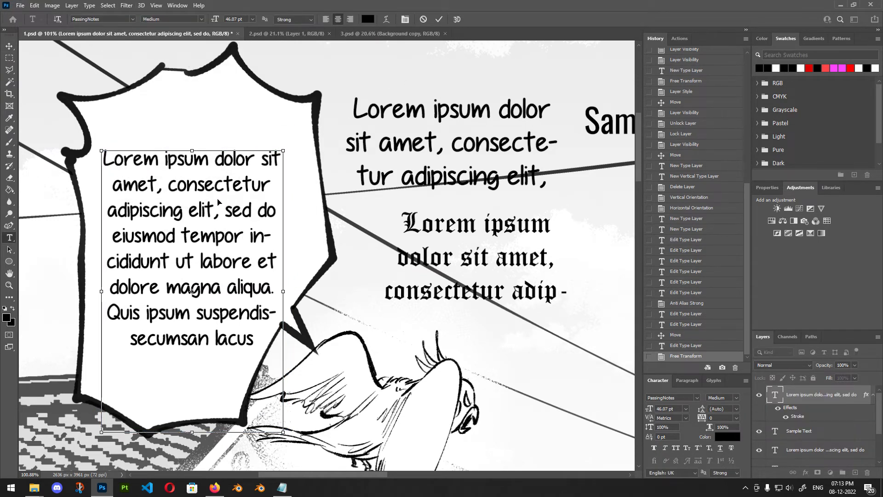
key(ctrl+a)
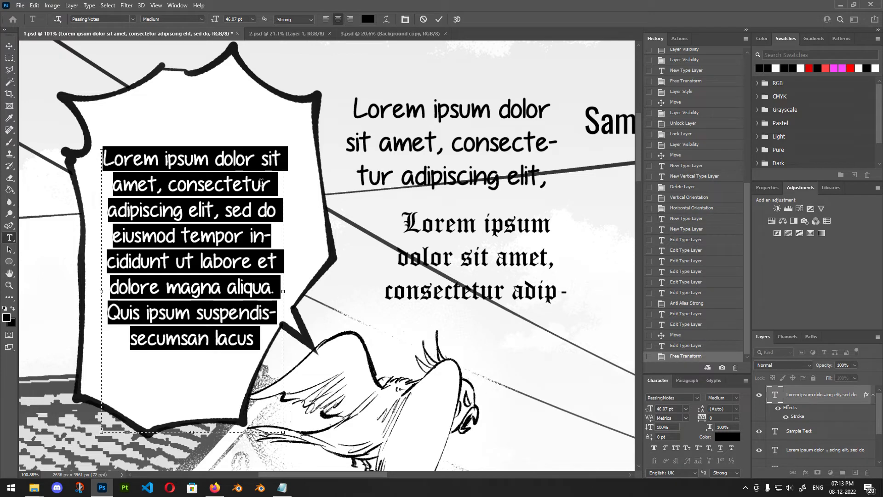
click(324, 20)
click(243, 256)
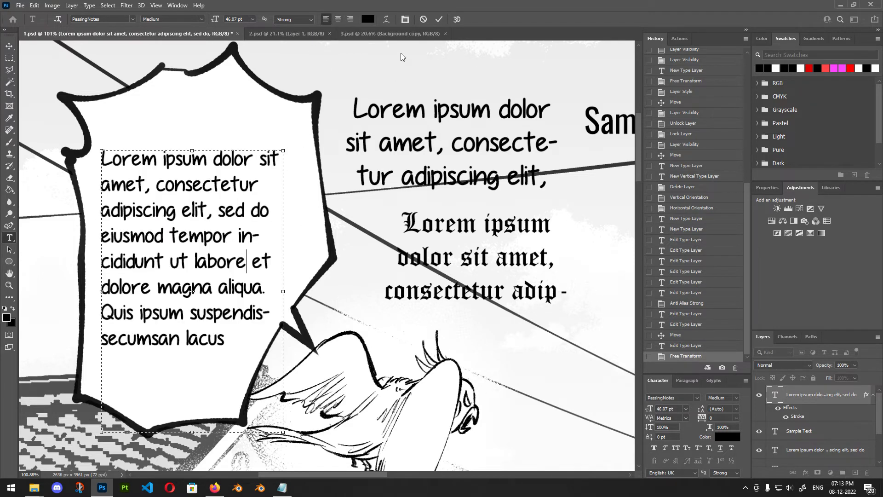
click(439, 19)
scroll(257, 148, down, 5)
scroll(258, 148, down, 2)
scroll(236, 160, up, 6)
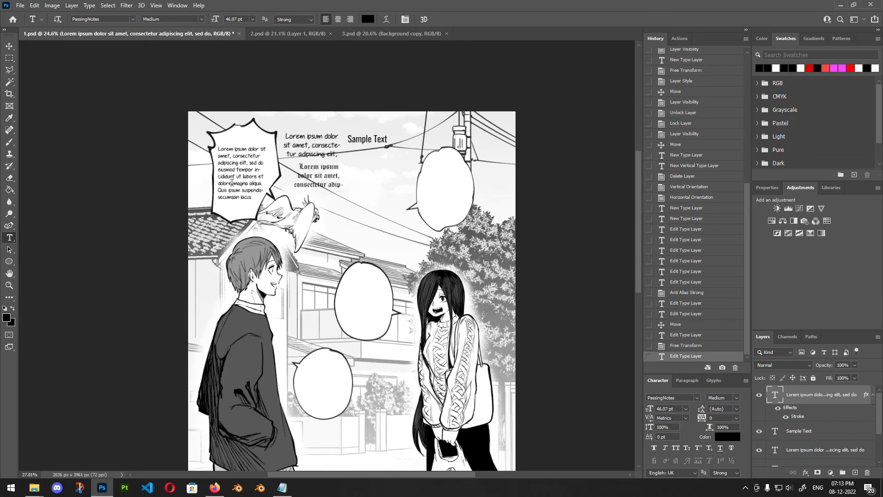
scroll(236, 160, down, 4)
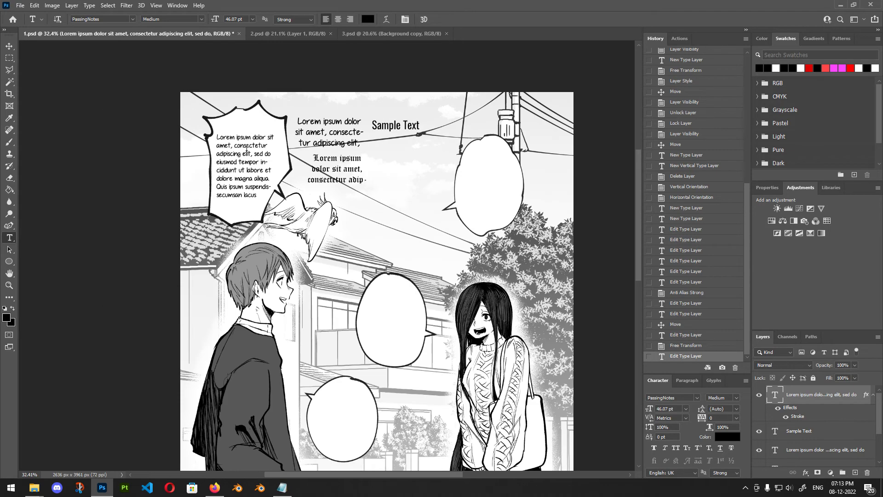
- Right-align all the text in the spiky bubble and check how it looks on the page
scroll(239, 171, up, 4)
click(239, 171)
key(ctrl+a)
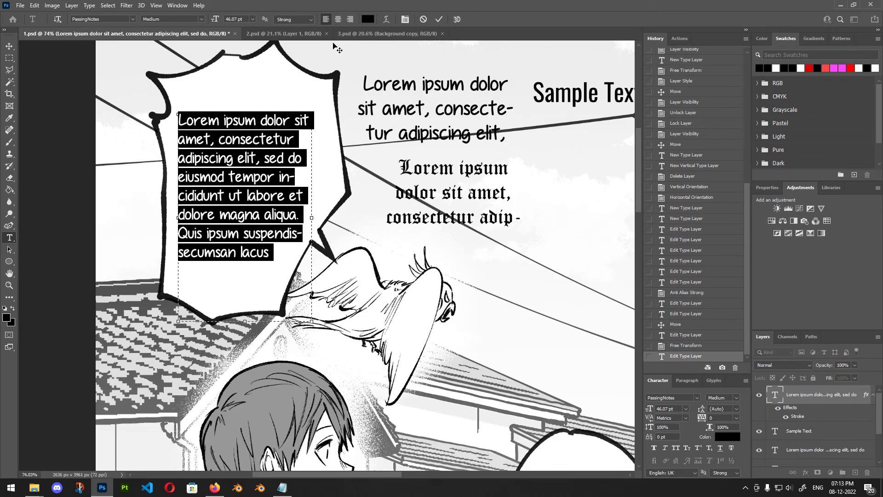
click(349, 19)
click(439, 20)
scroll(233, 199, down, 3)
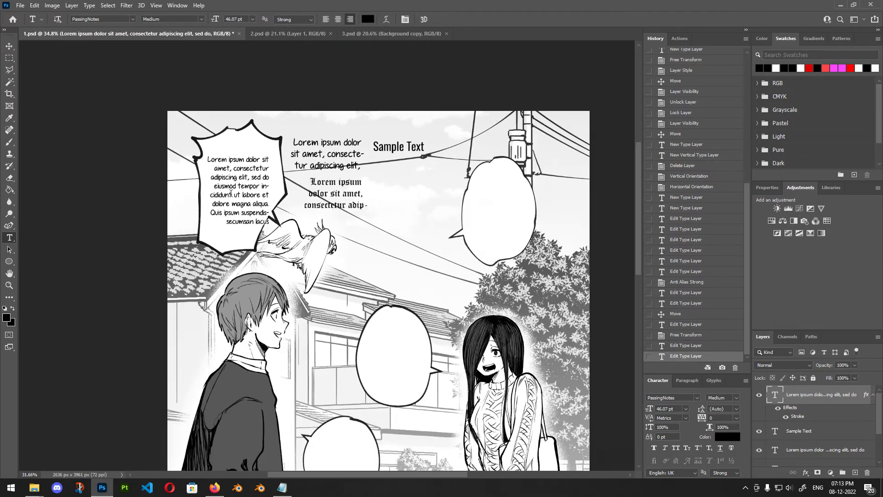
- Center-align all the text in the spiky bubble and commit the edit
scroll(233, 199, up, 3)
click(232, 199)
key(ctrl+a)
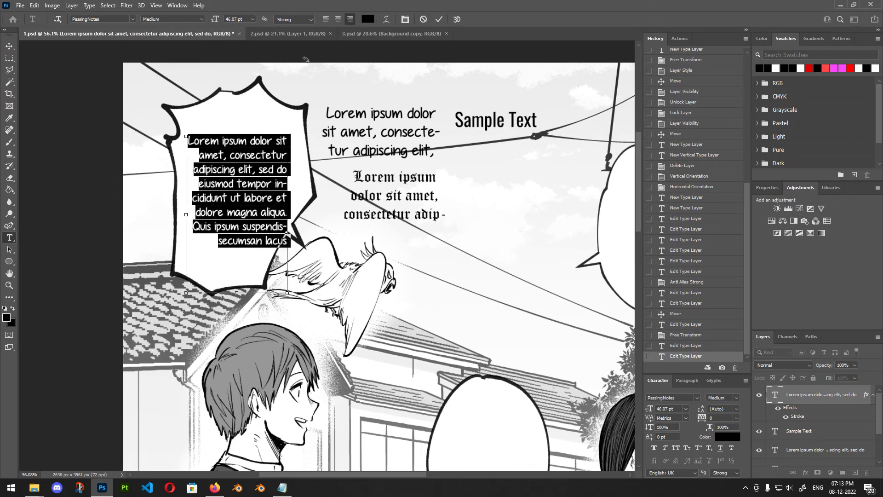
click(338, 20)
click(439, 19)
scroll(198, 230, up, 2)
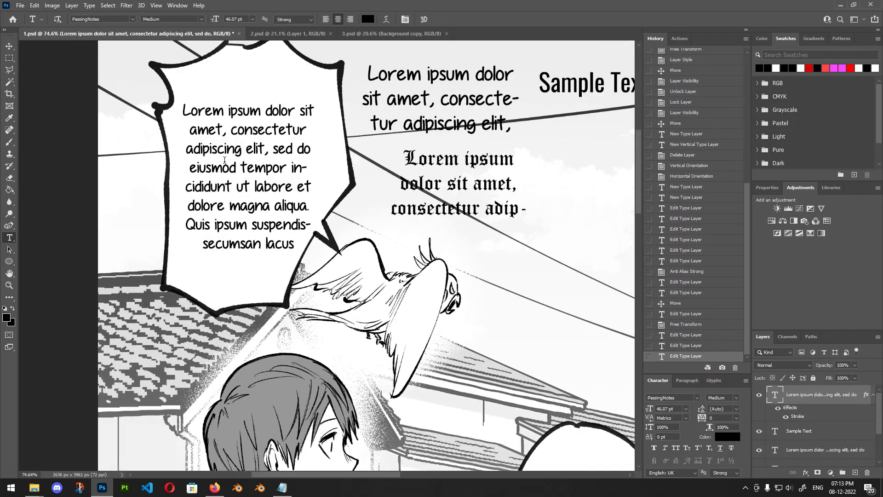
- Left-align all the text in the spiky bubble and commit the edit
click(242, 149)
key(ctrl+a)
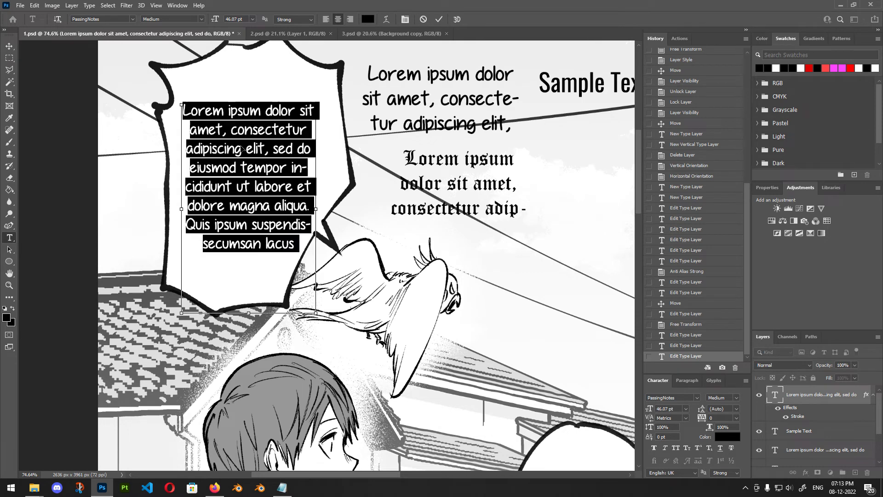
click(327, 22)
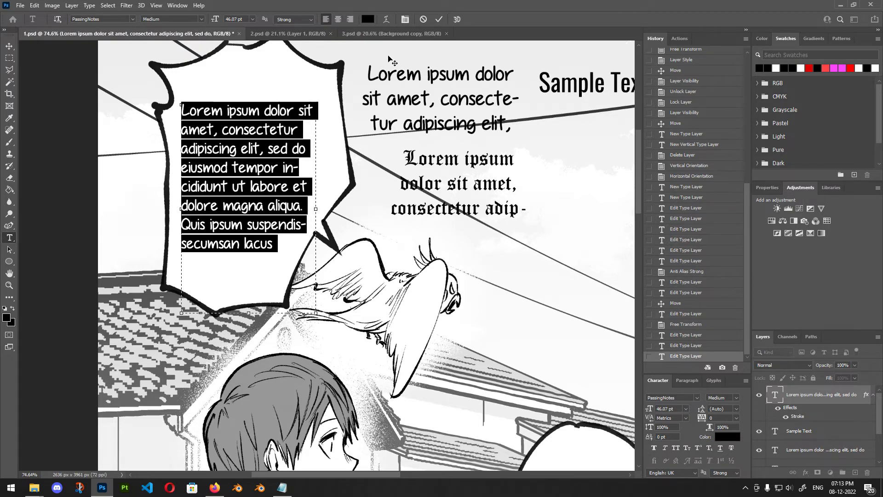
click(439, 19)
- Break the spiky bubble's text into shorter lines and indent the upper ones with spaces to centre them manually, down to "usmod tempor in"
scroll(211, 117, up, 3)
click(196, 123)
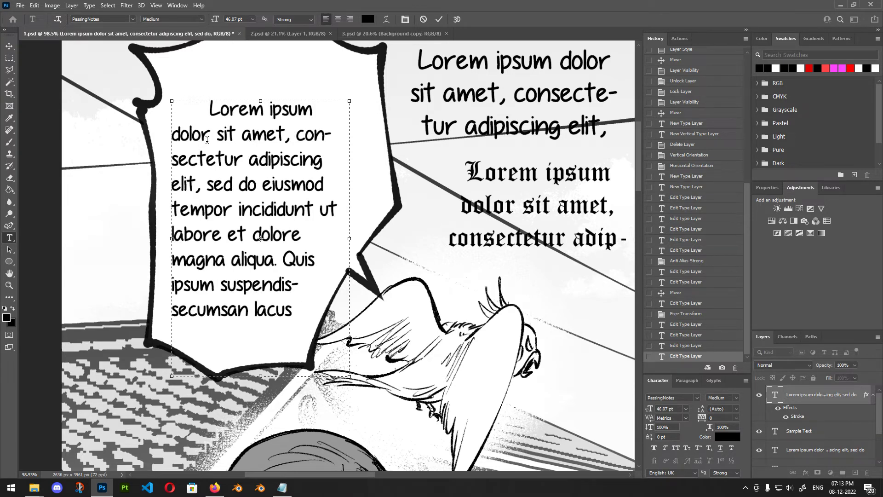
key(Return)
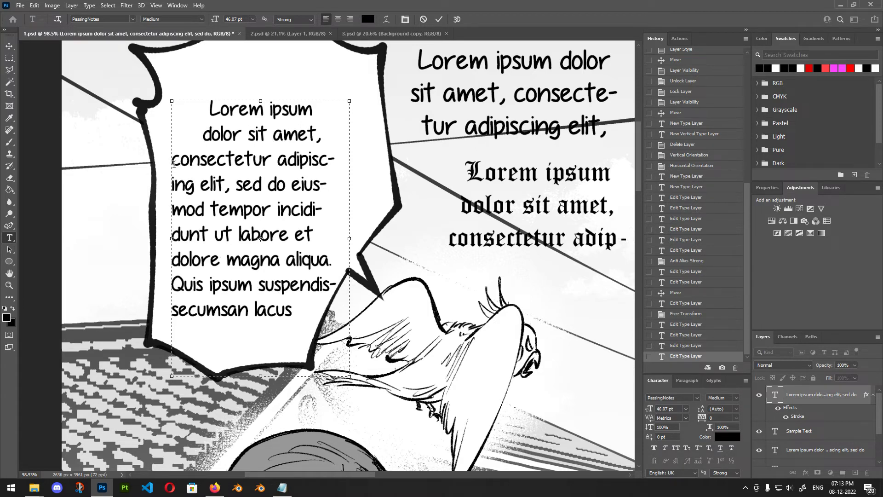
key(Return)
key(BackSpace)
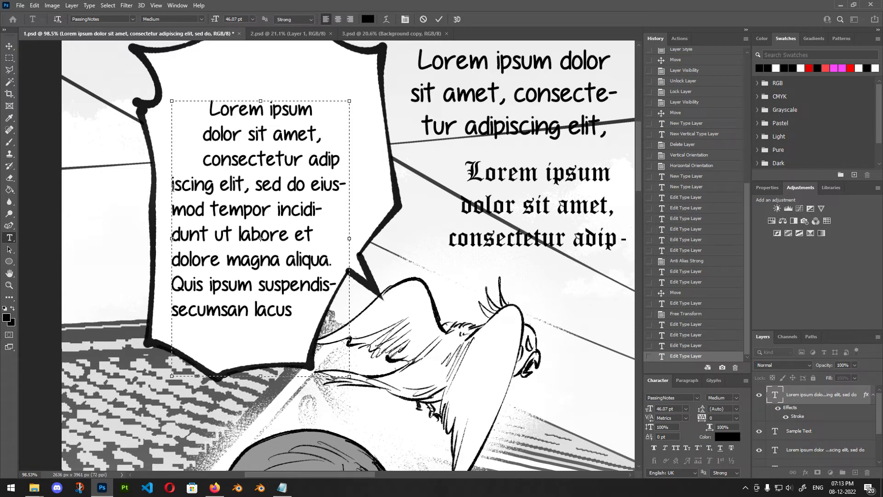
click(172, 188)
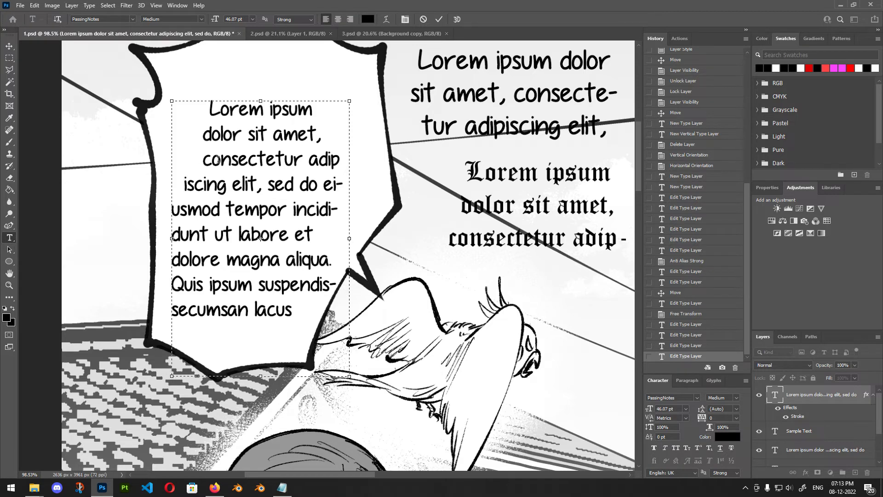
key(BackSpace)
key(BackSpace)
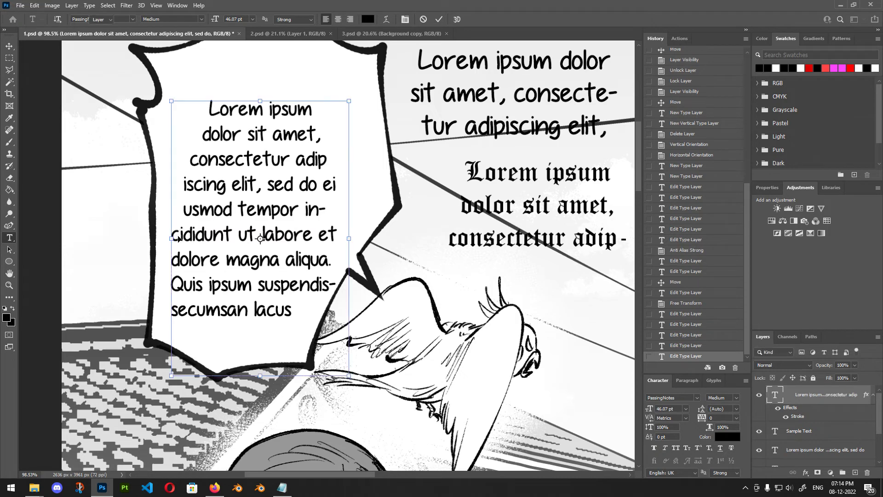
key(ctrl+Return)
- Reopen the spiky bubble's text and pad the lines "cididunt ut labore" and "et dolore magna" with spaces to line them up
key(v)
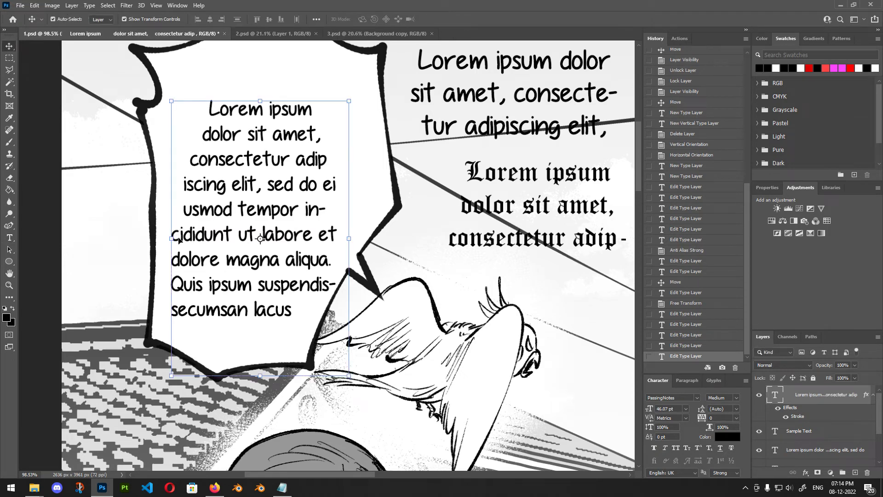
double_click(223, 226)
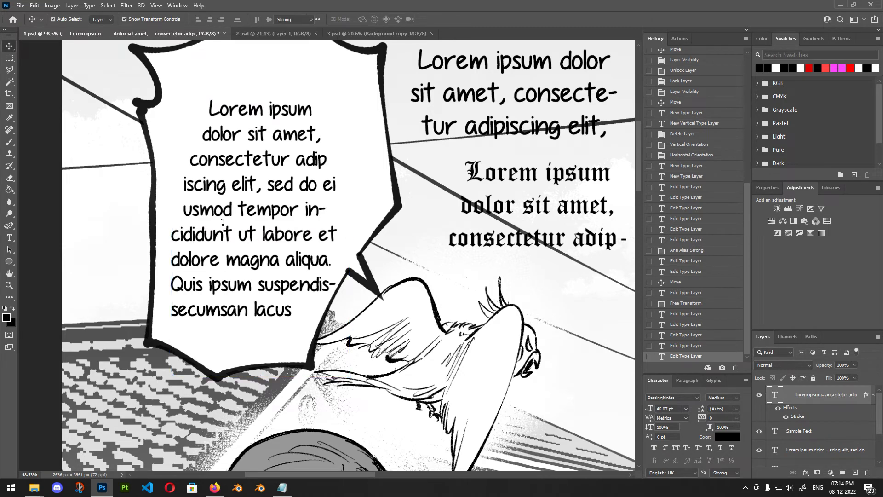
double_click(177, 238)
click(177, 237)
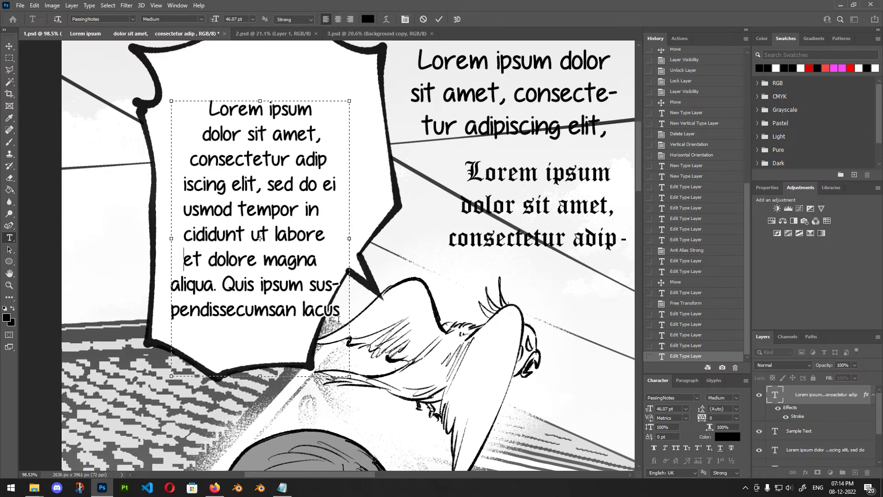
- Delete the text following "aliqua", indent that word towards the middle, end it with a period and commit the edit
drag(342, 318, 212, 286)
key(BackSpace)
key(BackSpace)
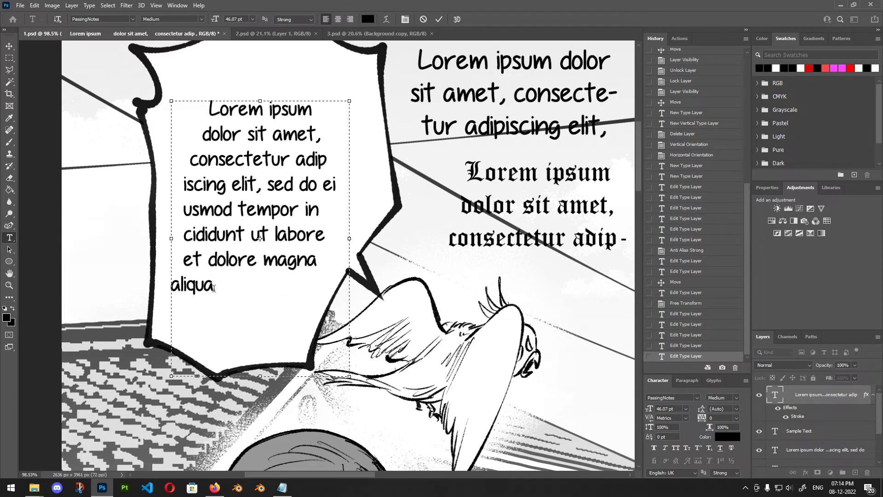
click(175, 286)
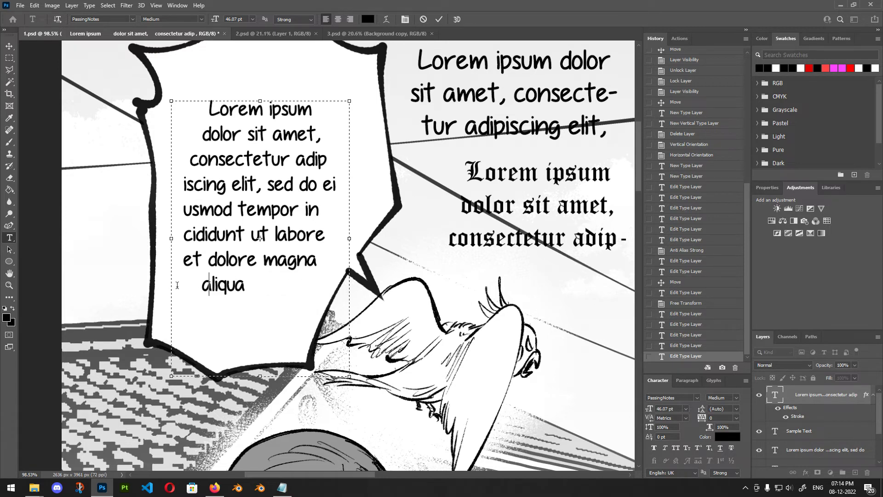
click(283, 281)
text(.)
click(439, 19)
scroll(259, 77, down, 3)
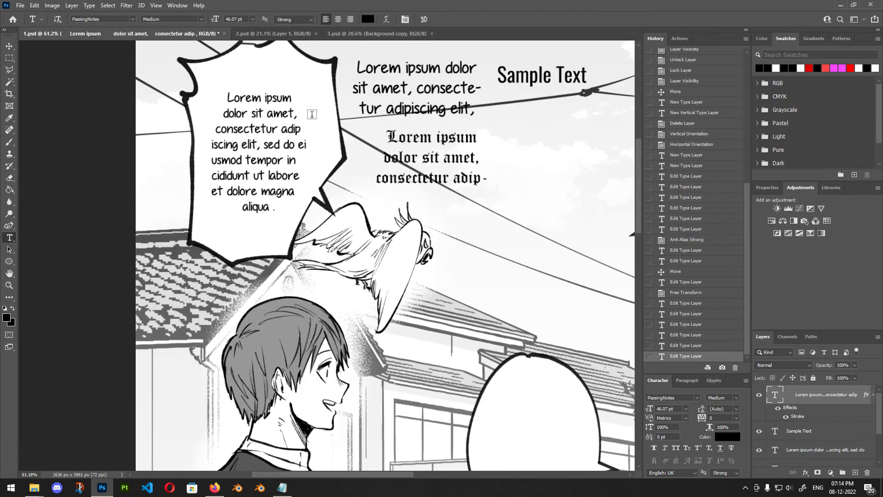
- Scale the manually spaced text to 111.28% and reposition it inside the spiky bubble
scroll(312, 114, down, 3)
scroll(318, 151, up, 5)
key(v)
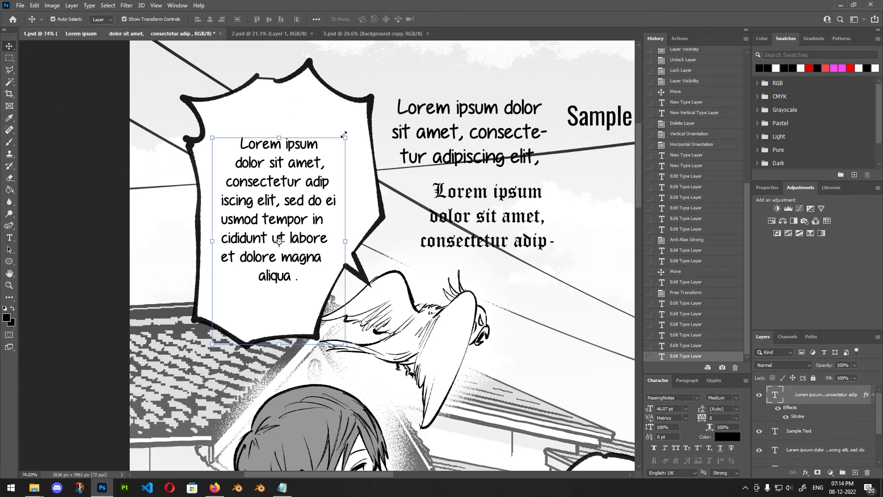
drag(344, 135, 361, 112)
drag(318, 166, 307, 184)
click(455, 19)
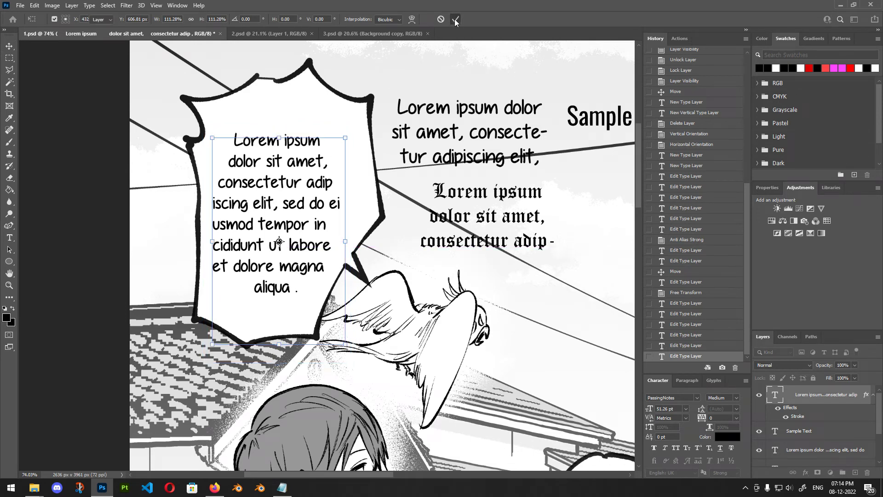
- Examine the manually centred lines up close, selecting all the text to reveal the padding spaces and leaving it unedited
scroll(293, 221, down, 1)
scroll(302, 227, up, 3)
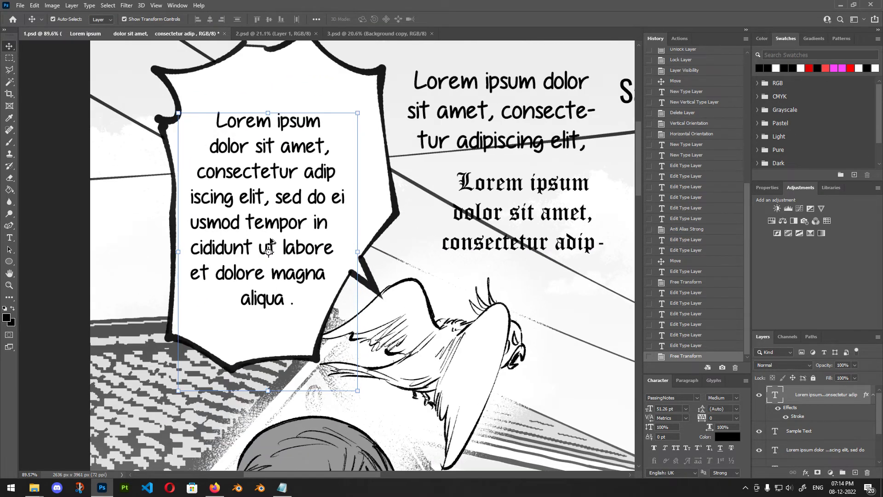
double_click(344, 219)
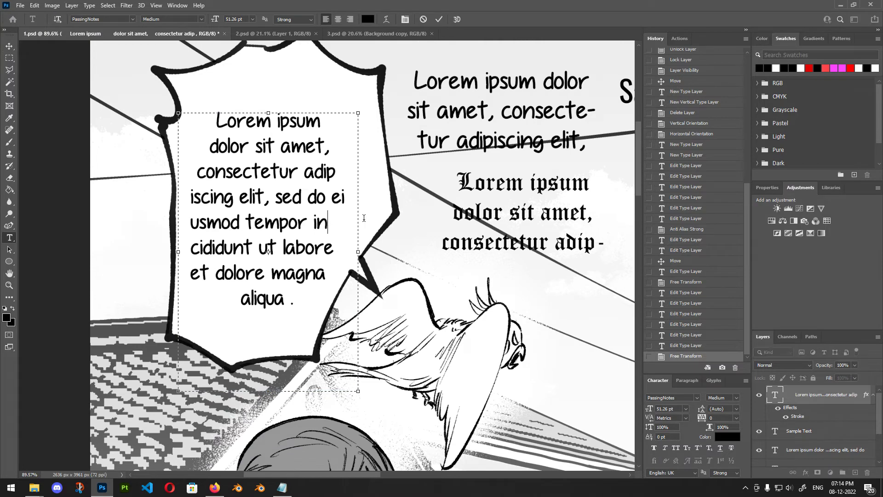
scroll(347, 207, up, 2)
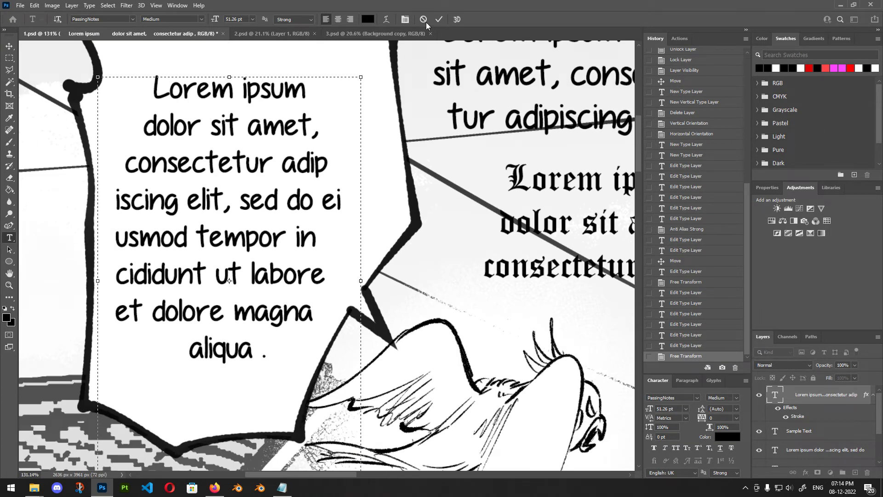
click(439, 20)
click(236, 205)
key(ctrl+a)
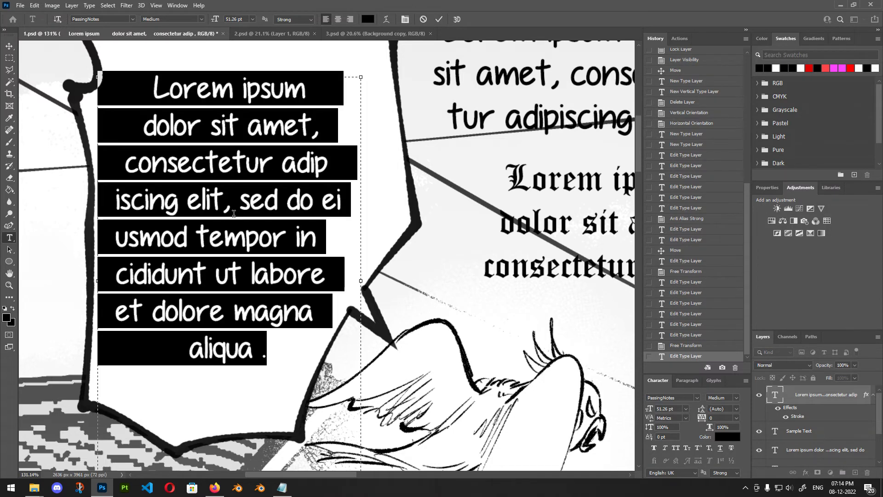
click(421, 20)
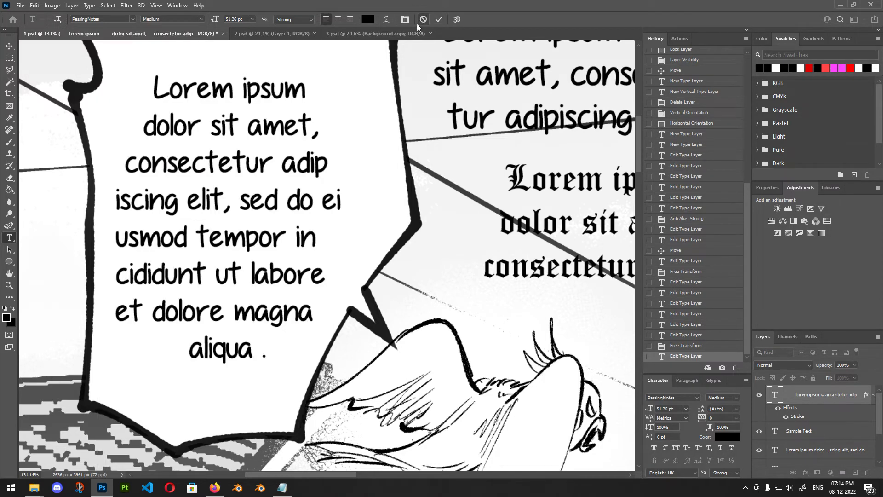
scroll(355, 99, down, 1)
scroll(341, 148, down, 5)
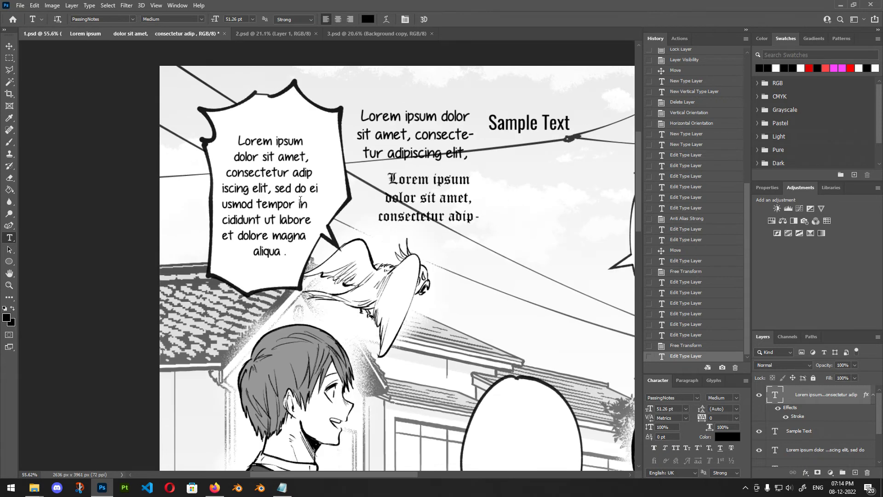
- Center-align all the manually spaced text in the spiky bubble and commit the edit
click(273, 192)
key(ctrl+a)
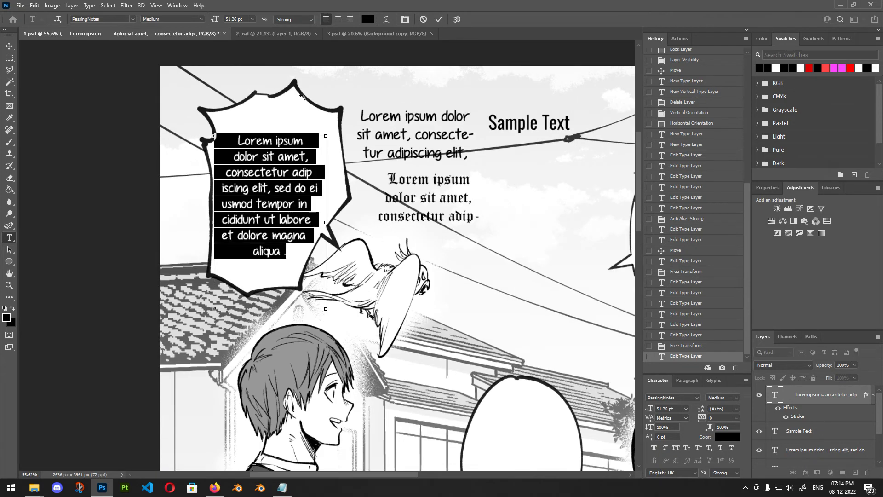
click(338, 19)
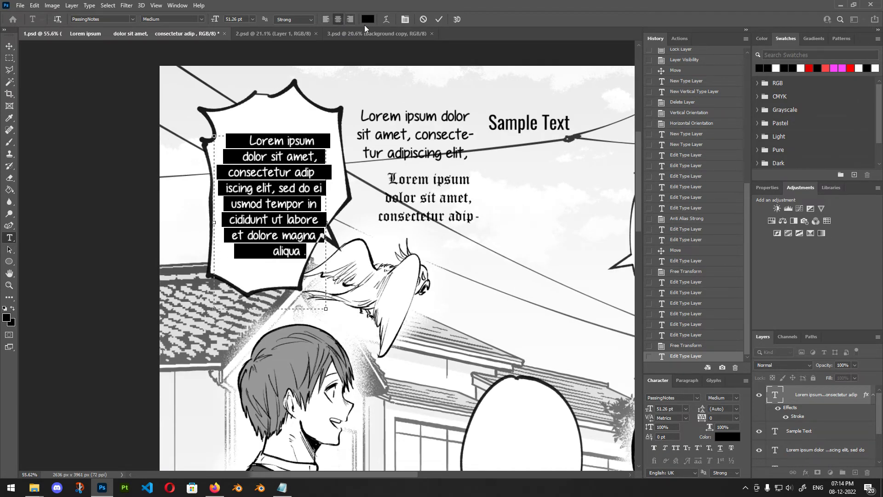
click(438, 20)
- Examine the leading spaces on each line of the spiky bubble's text by highlighting them, and exit without changing the text
scroll(269, 200, up, 3)
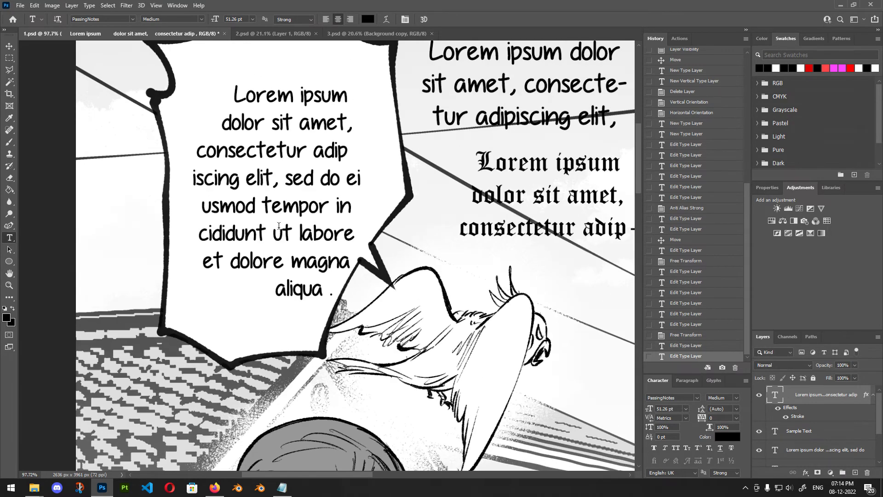
click(231, 96)
drag(231, 96, 178, 94)
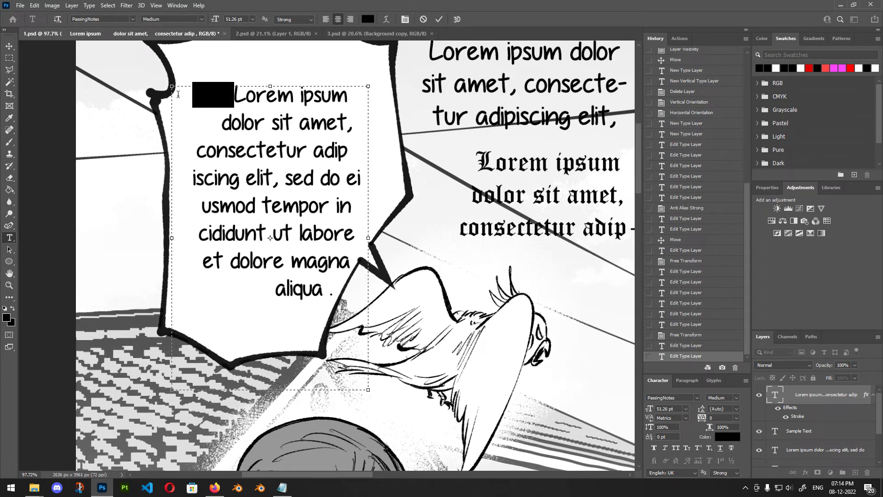
drag(221, 122, 166, 151)
drag(192, 182, 171, 183)
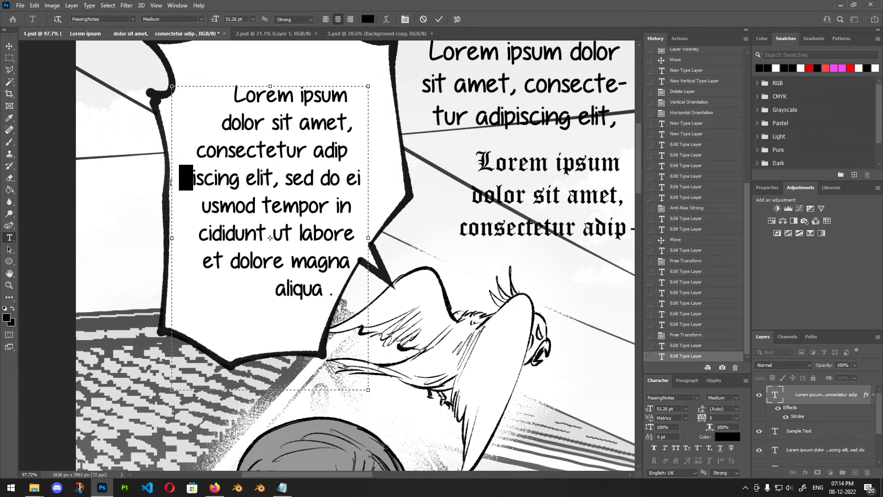
drag(203, 205, 170, 207)
drag(210, 252, 180, 266)
drag(277, 291, 168, 266)
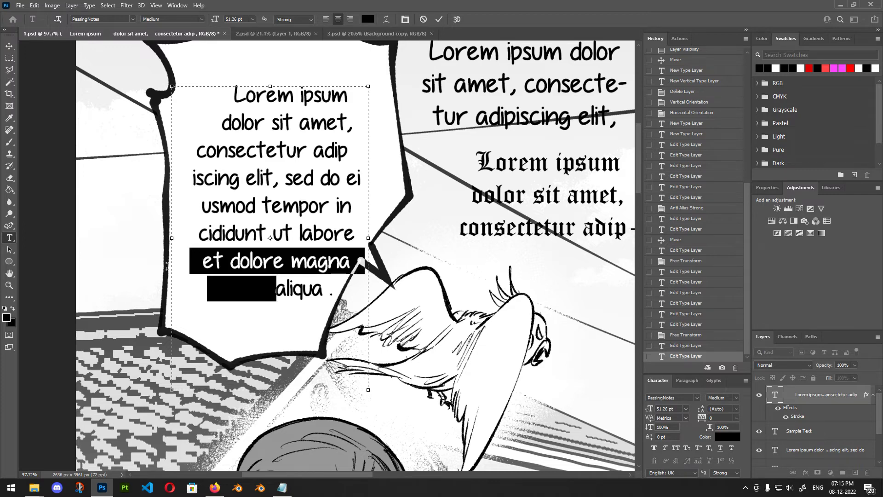
click(237, 281)
drag(276, 286, 173, 265)
drag(330, 305, 182, 64)
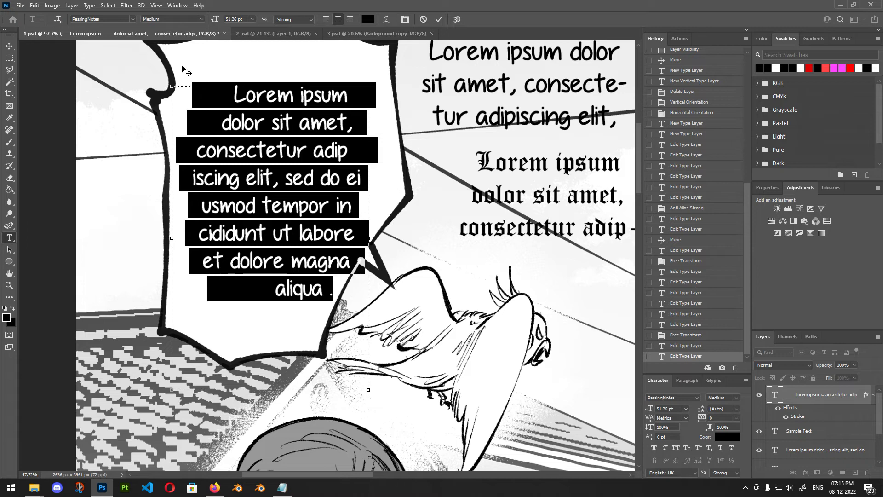
click(422, 19)
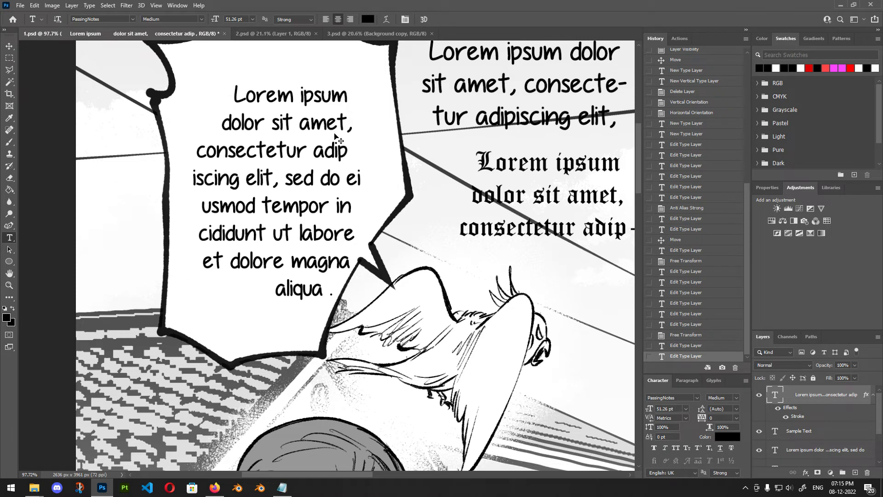
- Revert the document history to the Free Transform state preceding the spiky bubble's alignment and spacing edits
key(ctrl+z)
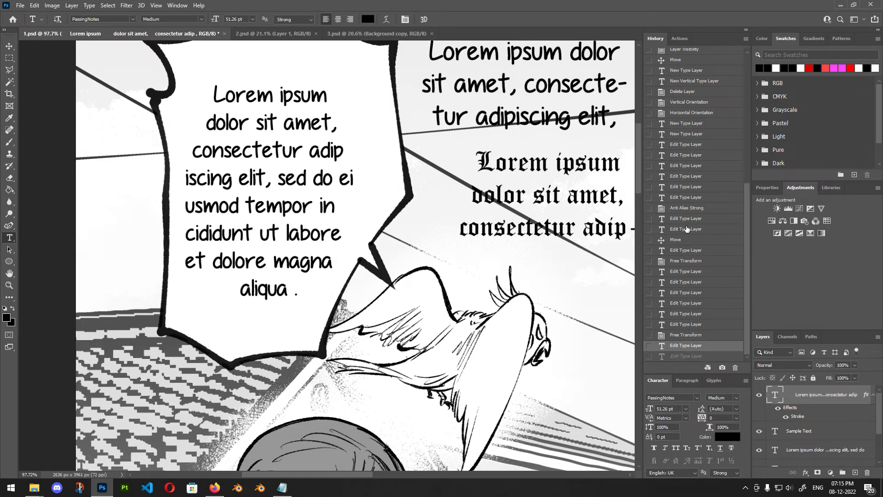
click(693, 103)
click(694, 113)
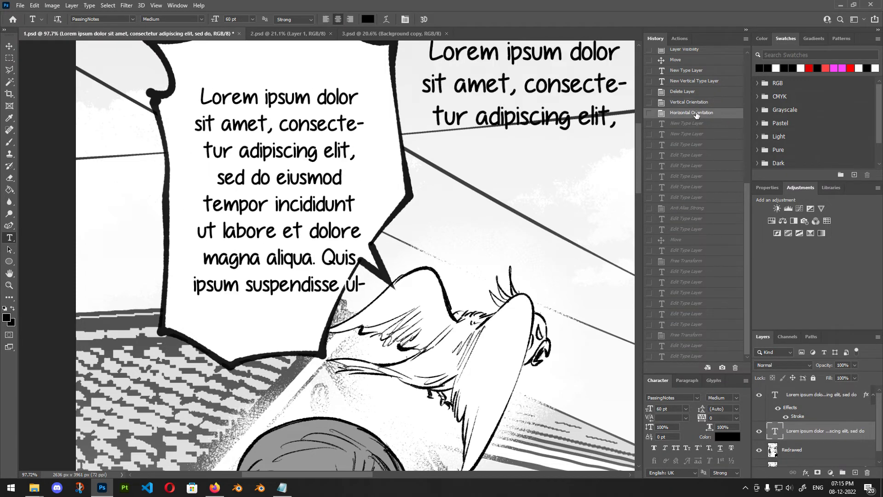
click(690, 260)
click(692, 315)
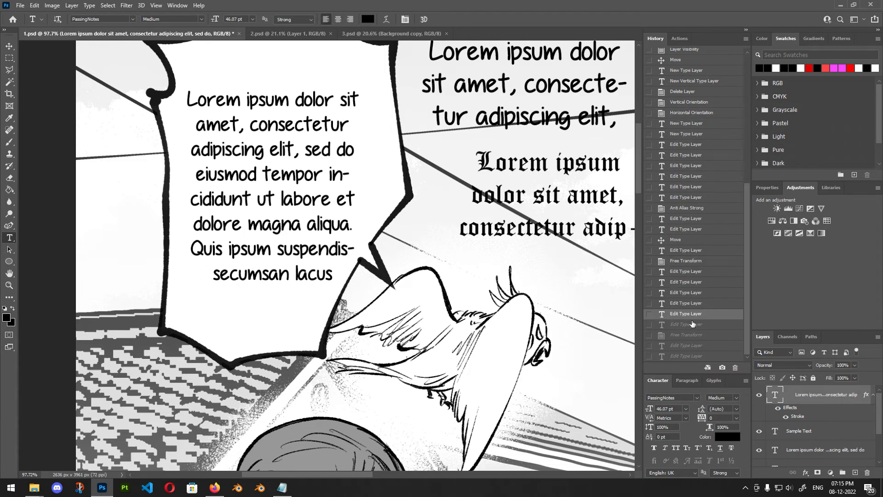
click(689, 294)
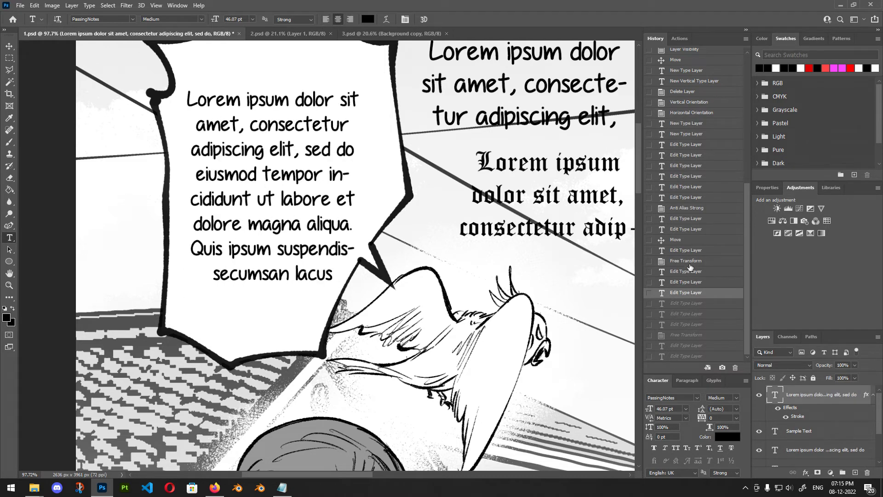
click(690, 263)
scroll(295, 144, down, 3)
scroll(656, 70, up, 2)
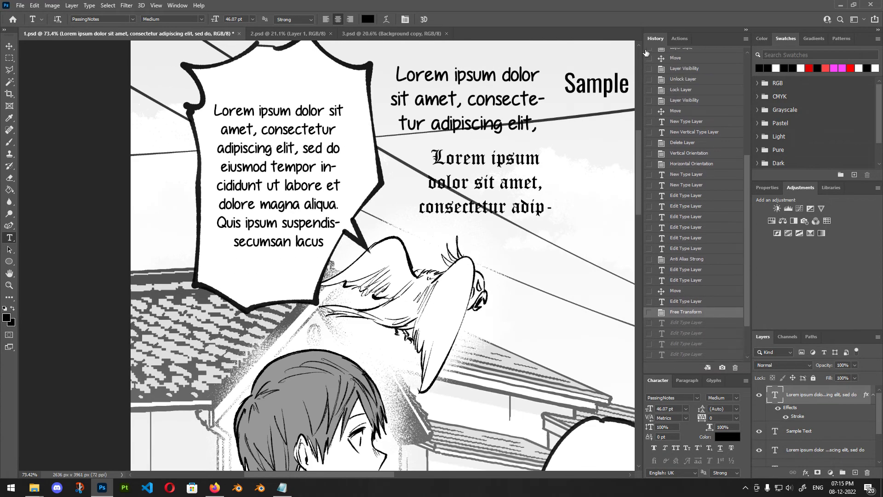
scroll(611, 129, up, 3)
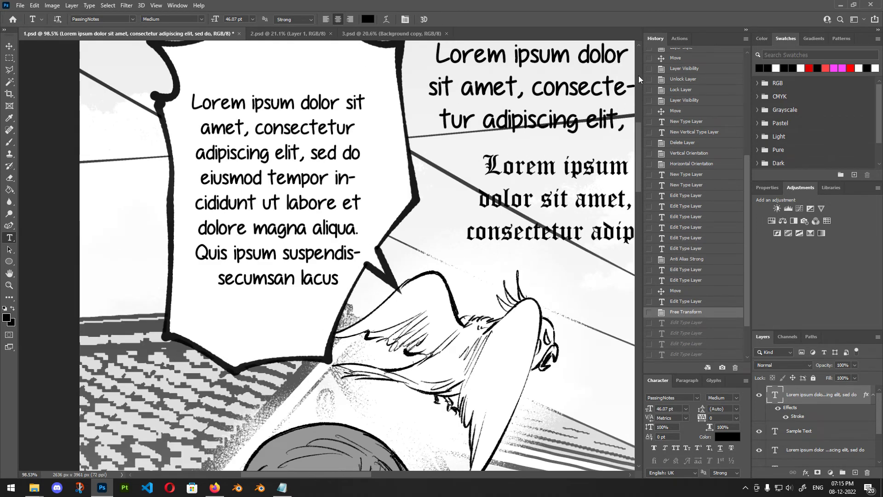
- Compare the spiky bubble's text before and after the Free Transform in the document history, ending on the Free Transform state
scroll(674, 307, down, 2)
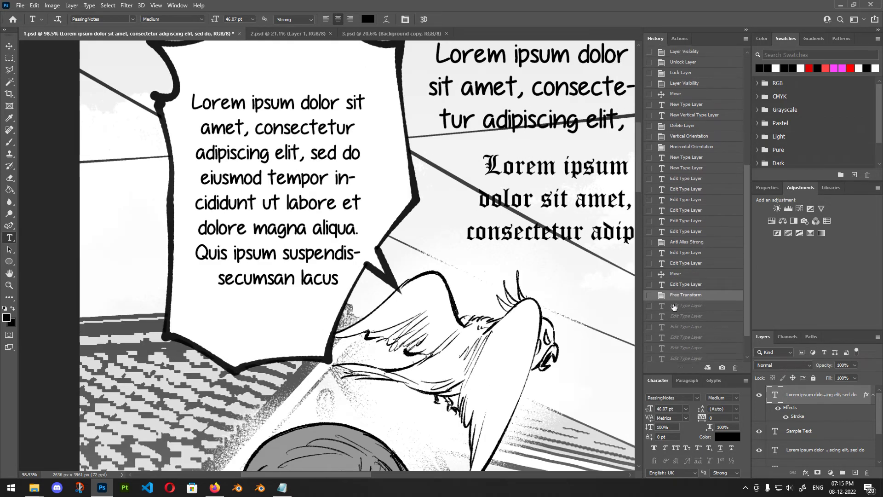
click(695, 250)
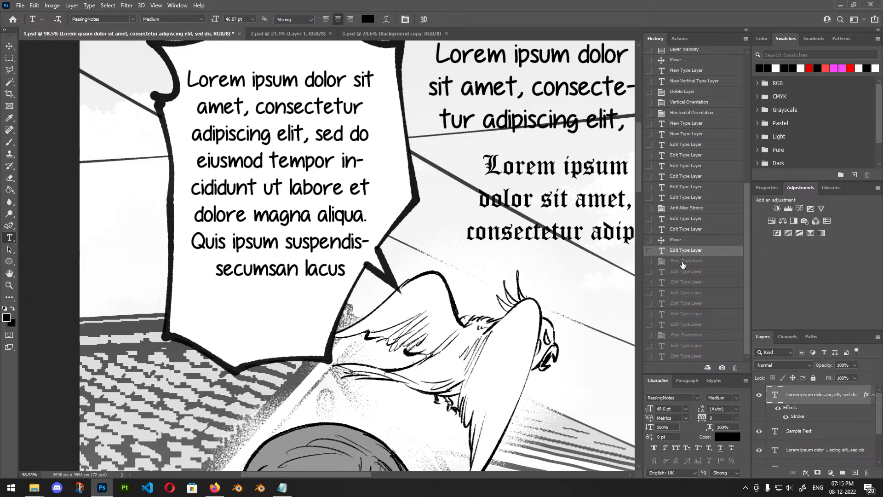
click(687, 261)
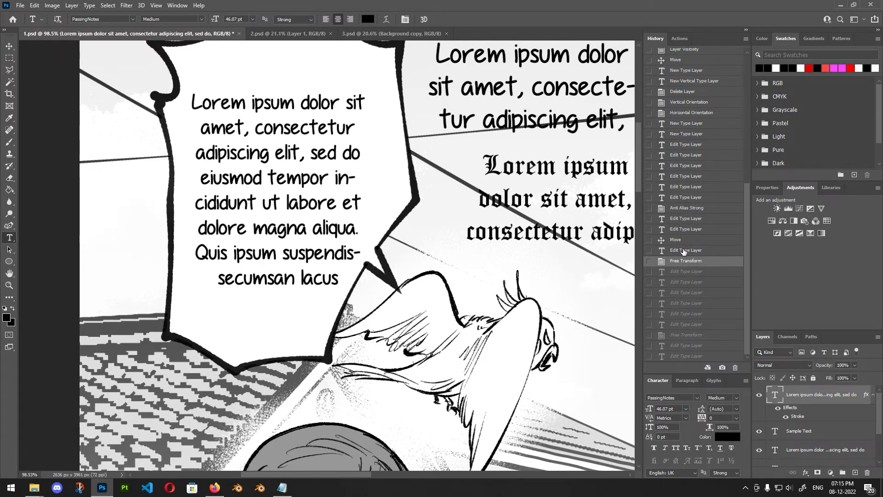
click(683, 250)
click(685, 261)
scroll(268, 164, down, 4)
scroll(340, 113, up, 4)
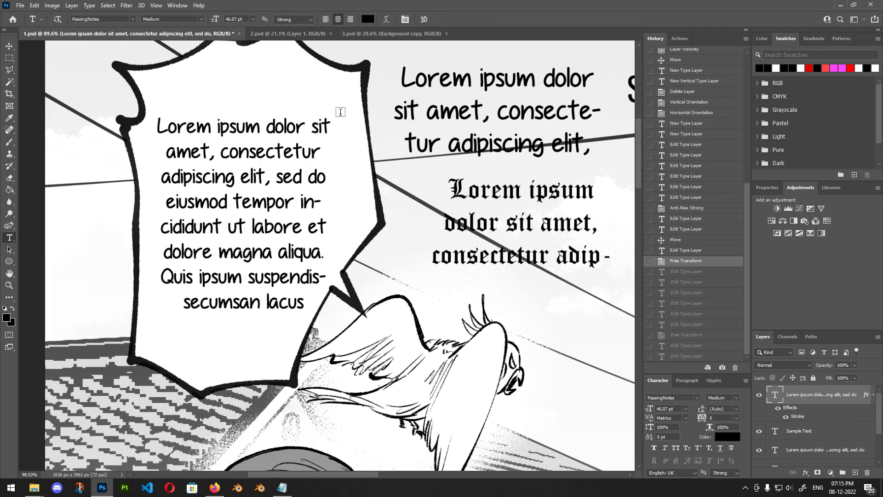
scroll(340, 112, up, 2)
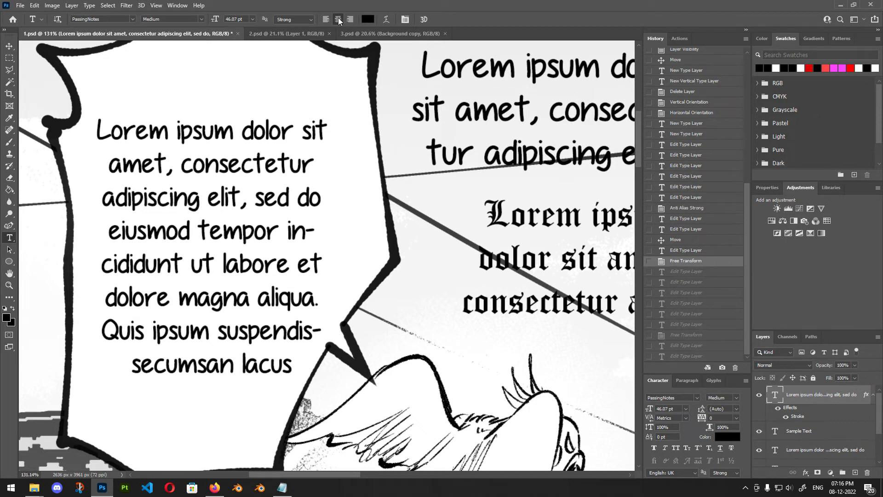
click(243, 163)
key(ctrl+a)
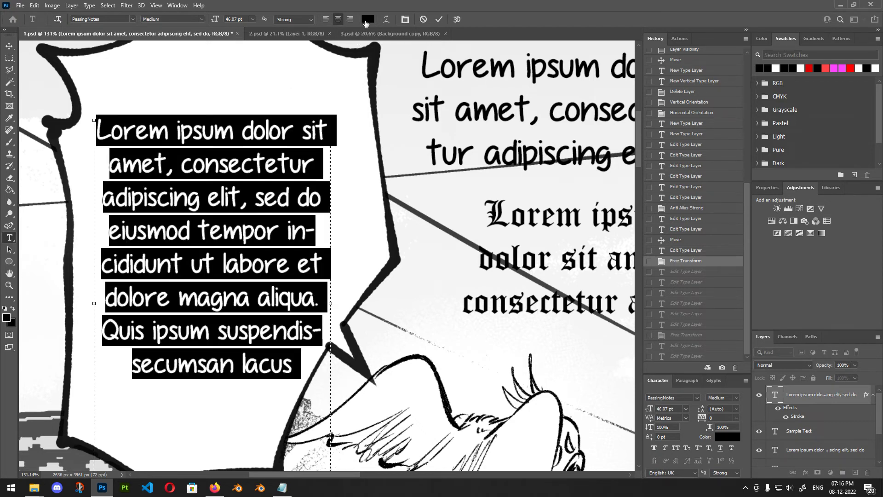
click(365, 19)
key(Return)
click(230, 207)
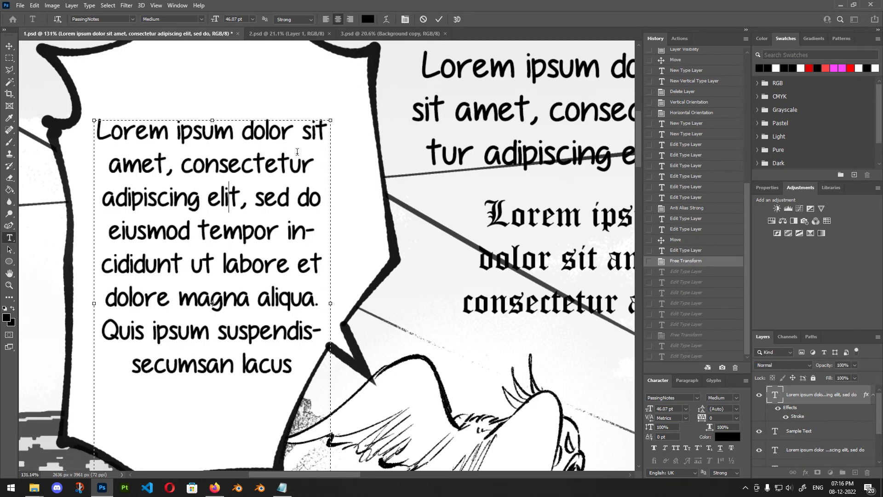
- Colour only the words "Lorem ipsum dolor" in the spiky bubble red (ff0000) and commit the edit
drag(300, 136, 49, 132)
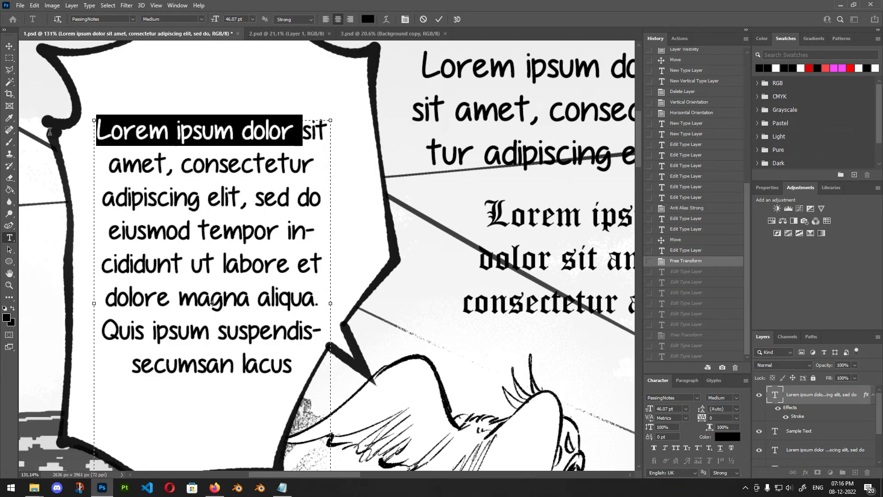
click(369, 19)
text(ff0000)
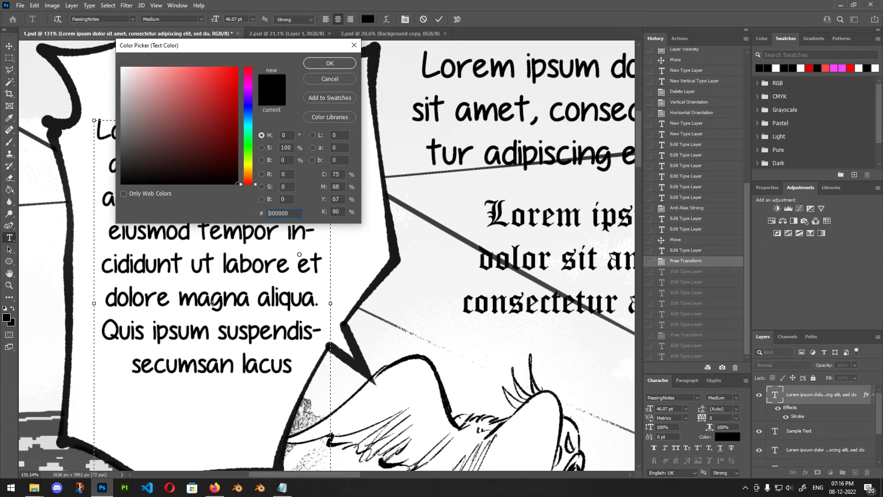
click(330, 63)
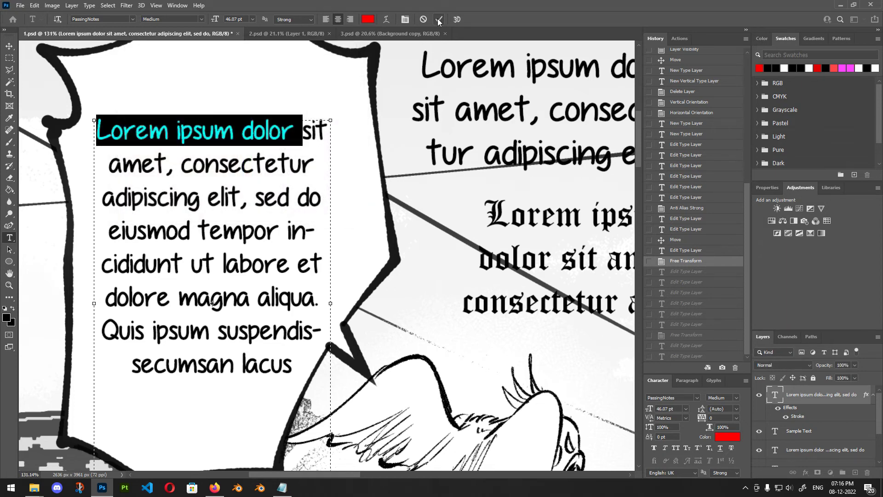
click(437, 19)
- Recolour all the text in the spiky bubble black and commit the edit
click(180, 138)
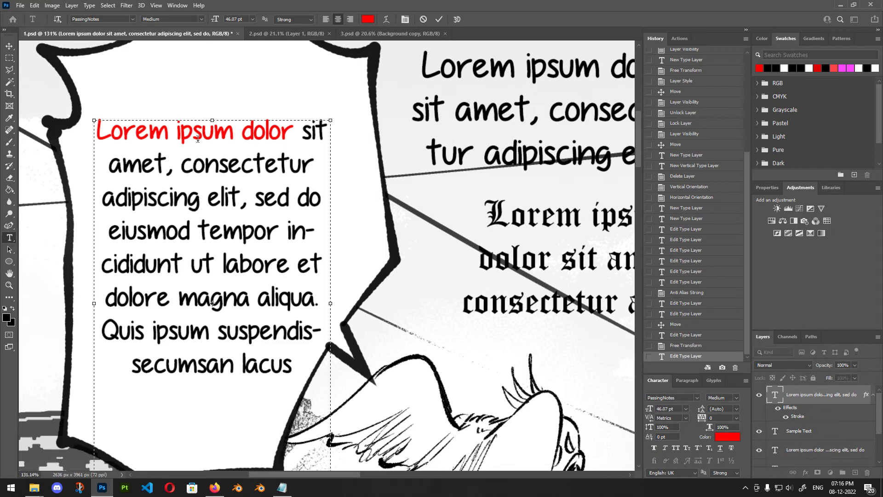
key(ctrl+a)
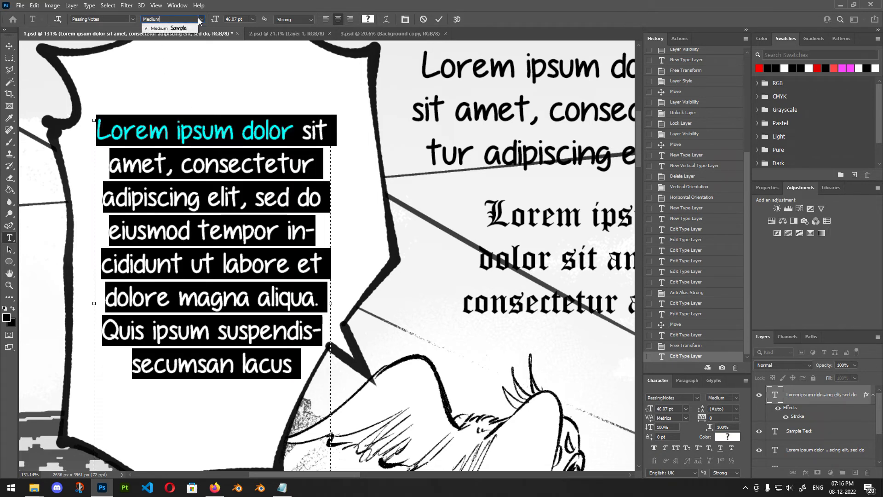
click(254, 20)
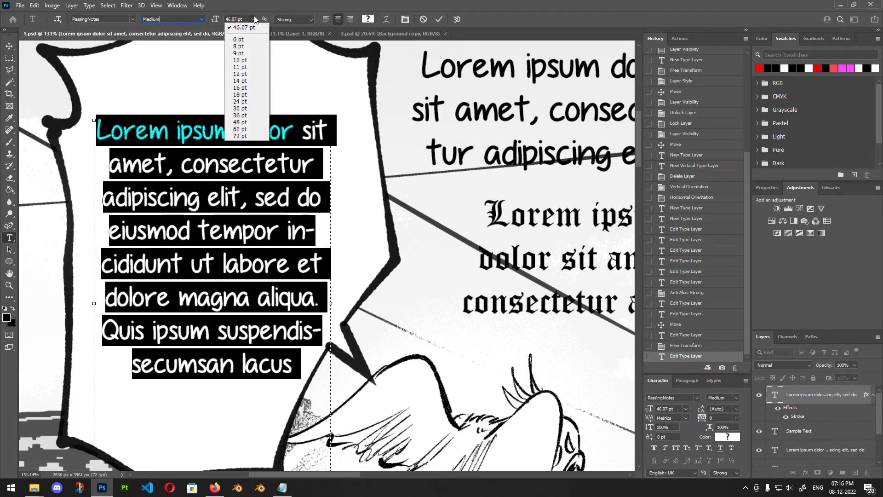
click(254, 20)
click(368, 19)
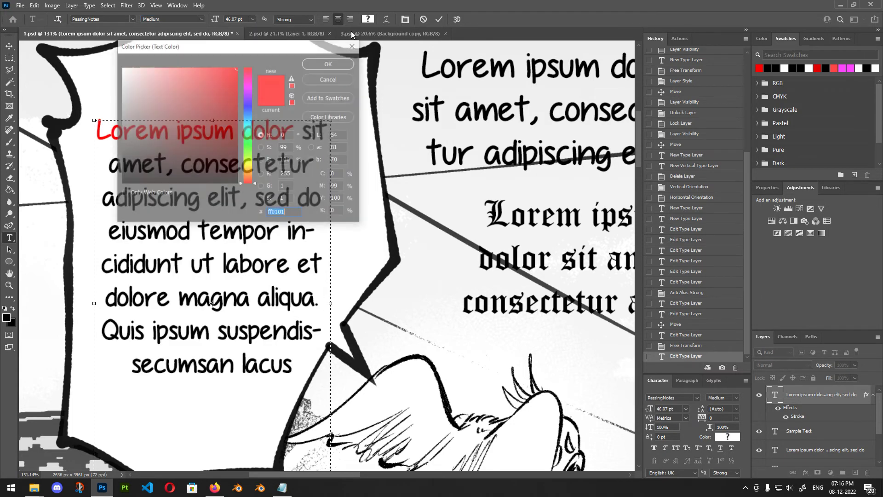
click(319, 57)
click(253, 170)
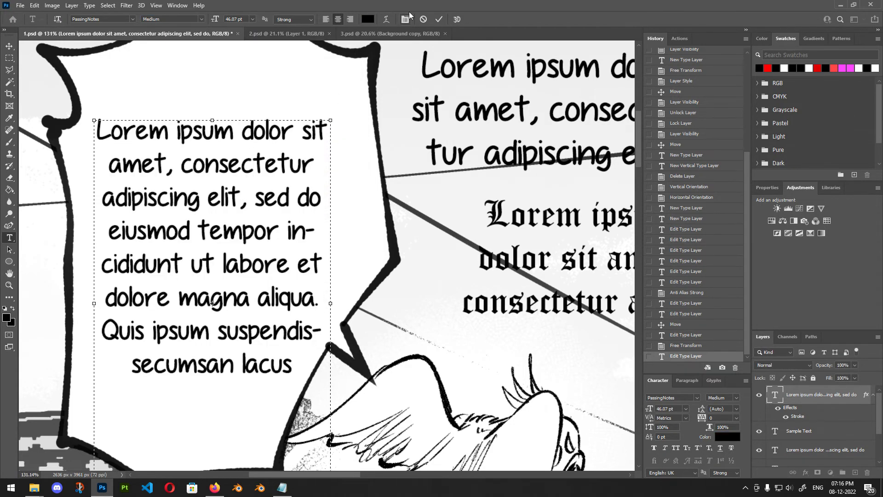
click(439, 19)
- Set the whole Sample Text layer's colour to ff0000 without highlighting its characters, and undo the colour change
scroll(251, 149, down, 3)
scroll(251, 149, down, 2)
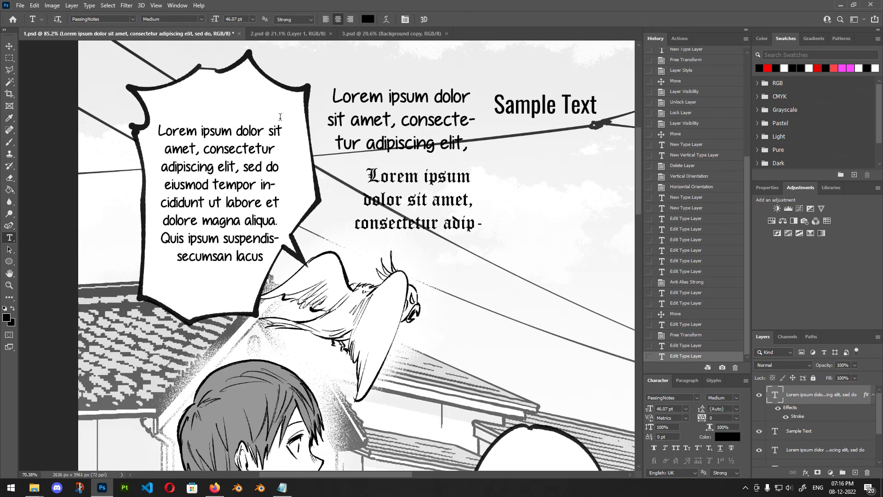
key(v)
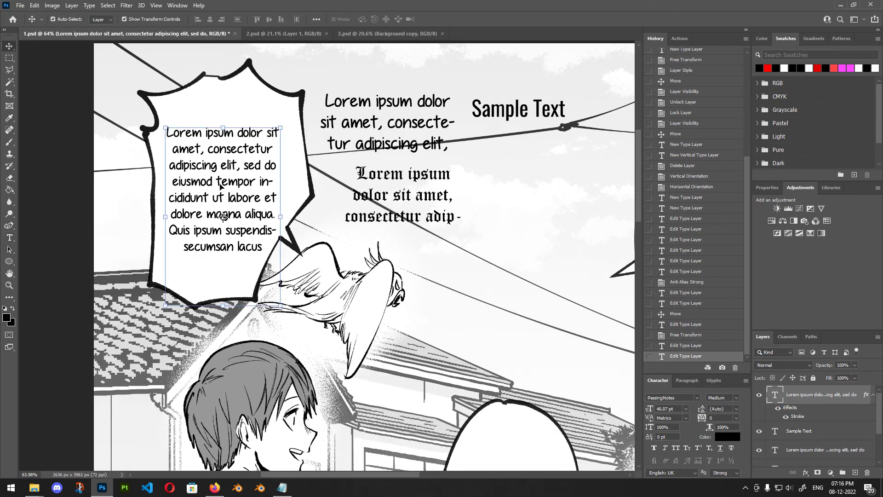
click(802, 431)
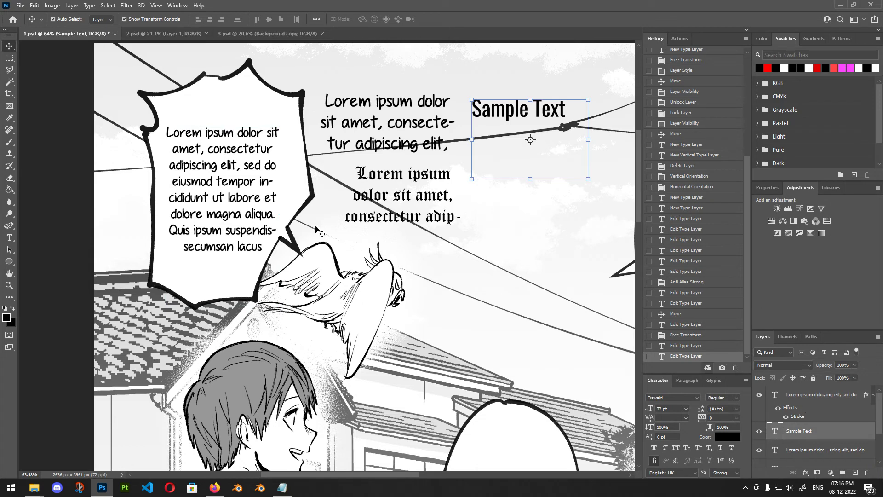
key(t)
click(369, 19)
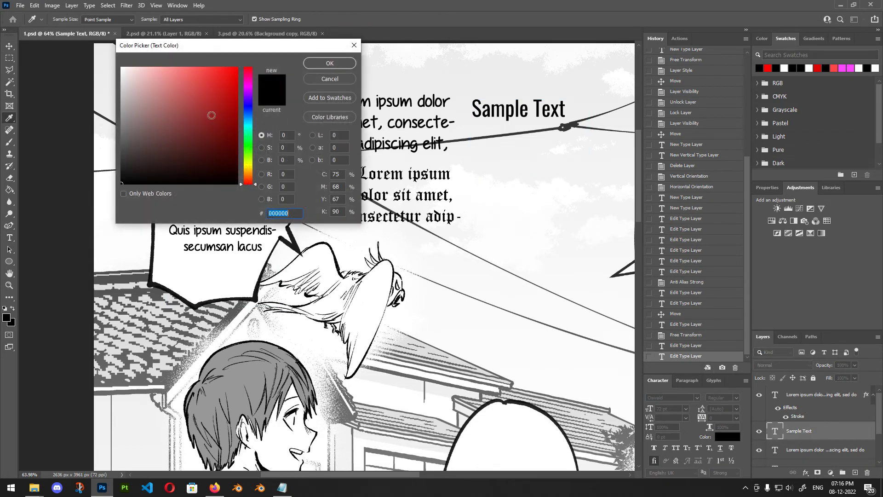
text(ff0000)
click(337, 65)
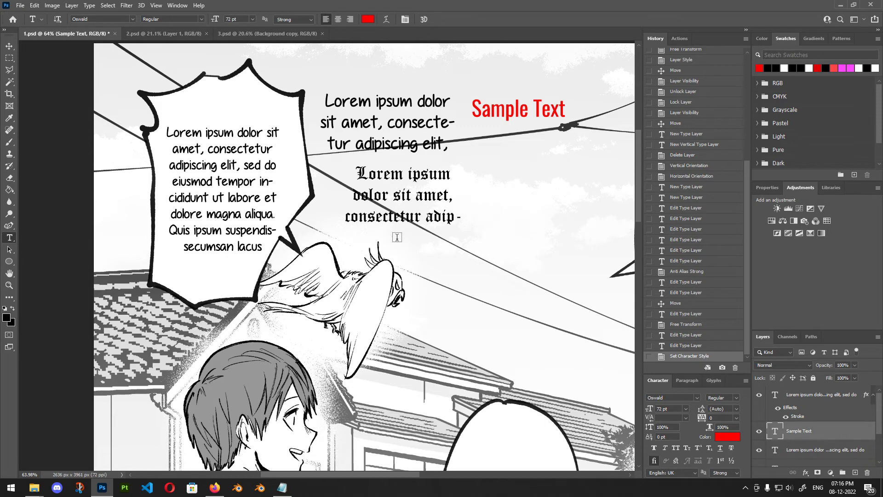
key(ctrl+z)
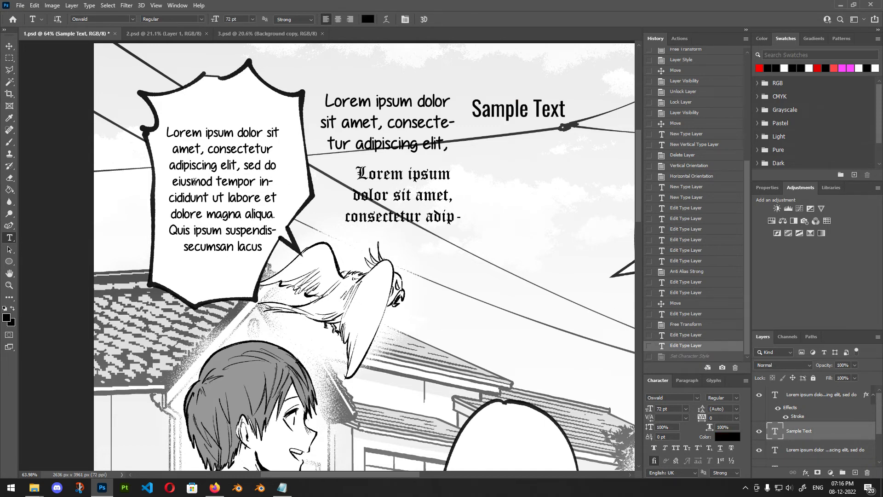
- Try the Arc and Arc Lower warp styles on the spiky bubble's text, and cancel both the warp and the text edit
scroll(196, 182, down, 1)
scroll(239, 159, up, 2)
scroll(233, 163, up, 1)
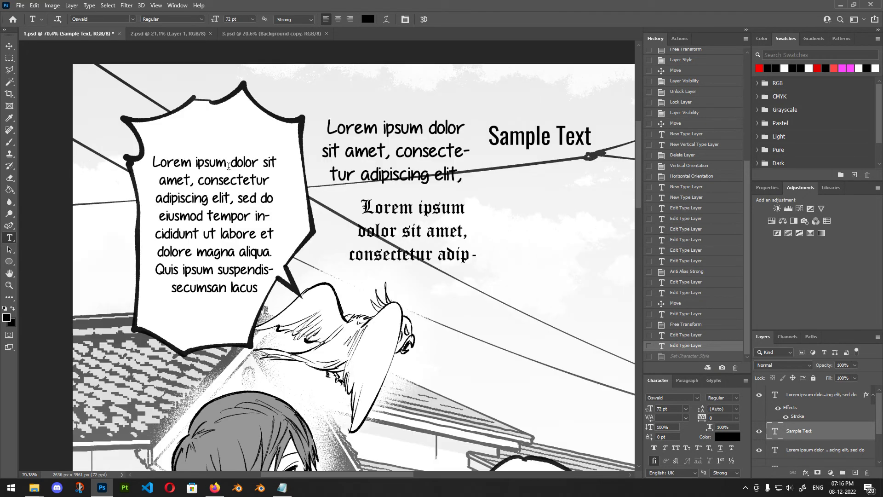
key(v)
click(224, 202)
scroll(225, 202, up, 2)
double_click(225, 202)
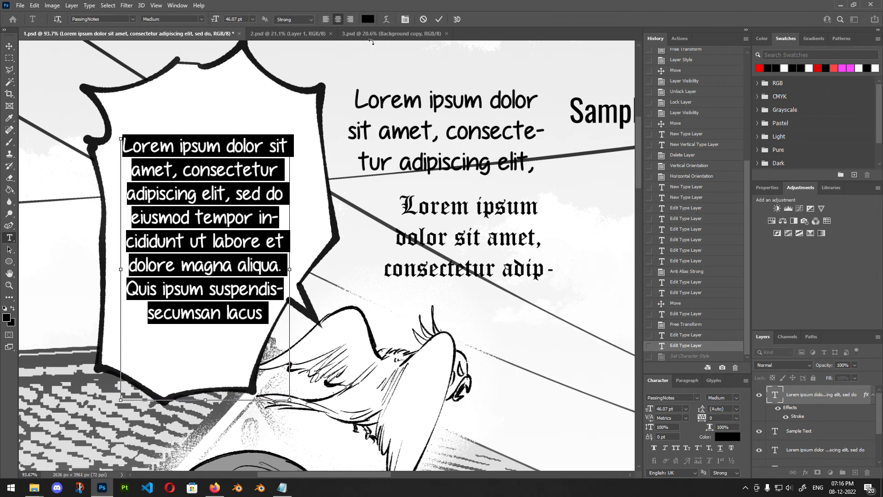
click(389, 22)
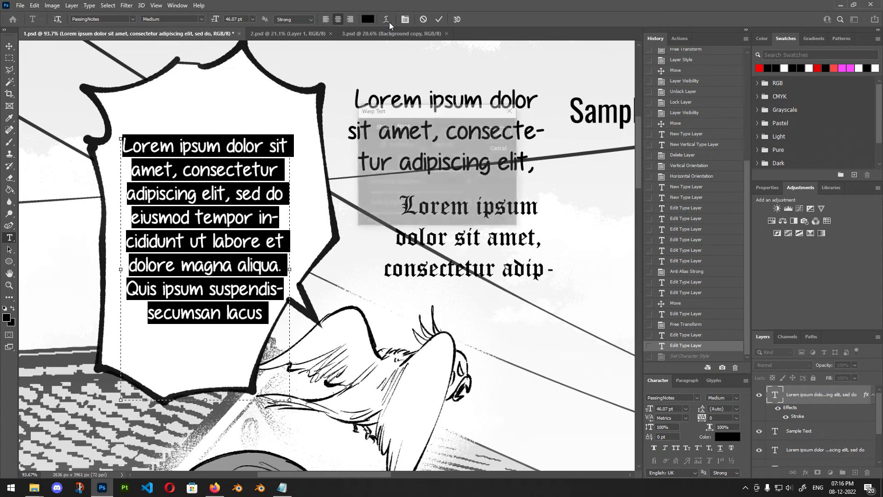
click(413, 127)
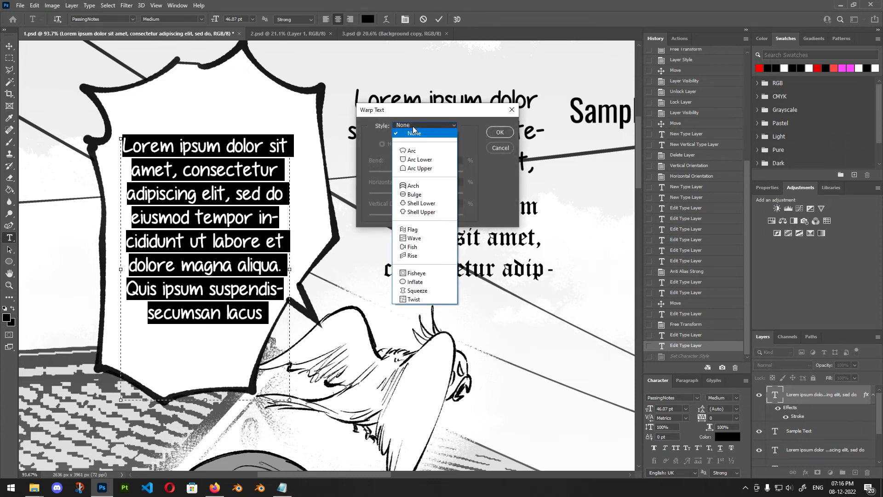
click(412, 151)
click(422, 126)
click(416, 158)
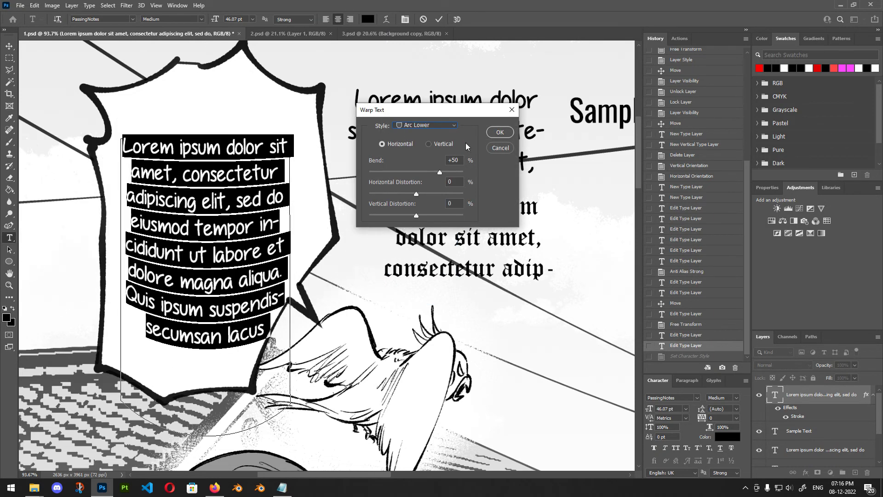
click(500, 147)
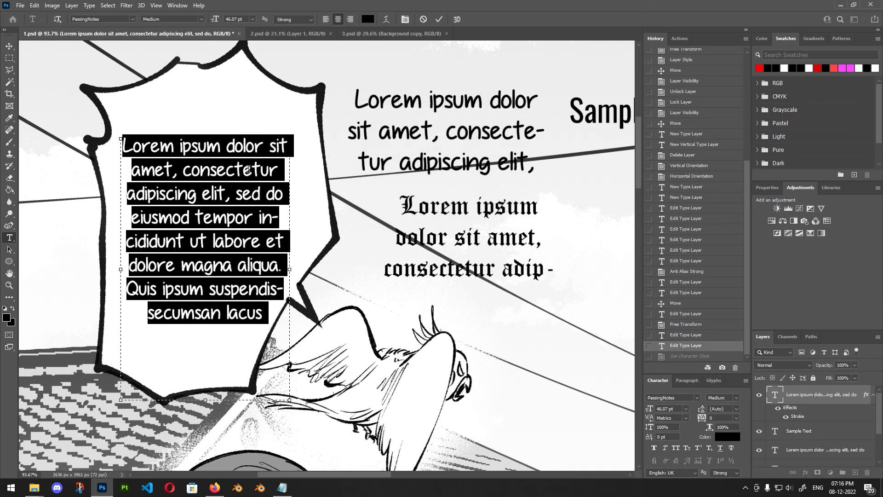
click(428, 19)
key(v)
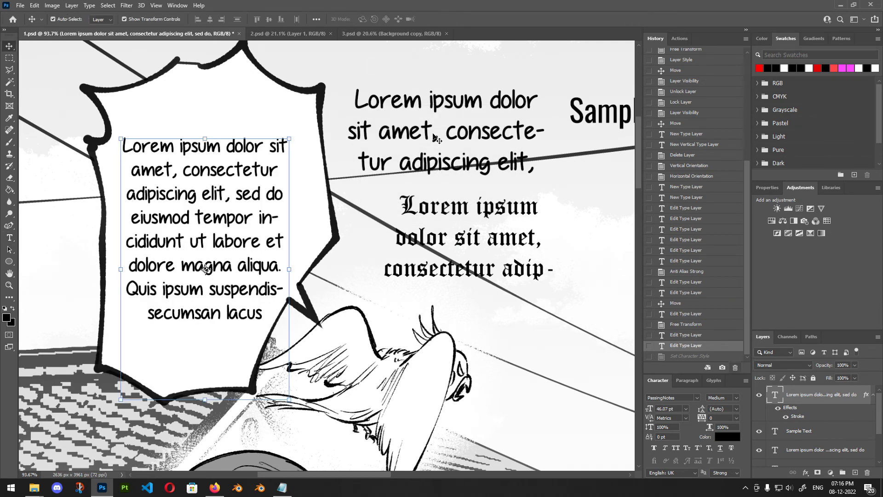
- Reopen the spiky bubble's text, highlight all of it, and commit the edit without altering anything
double_click(229, 193)
key(ctrl+a)
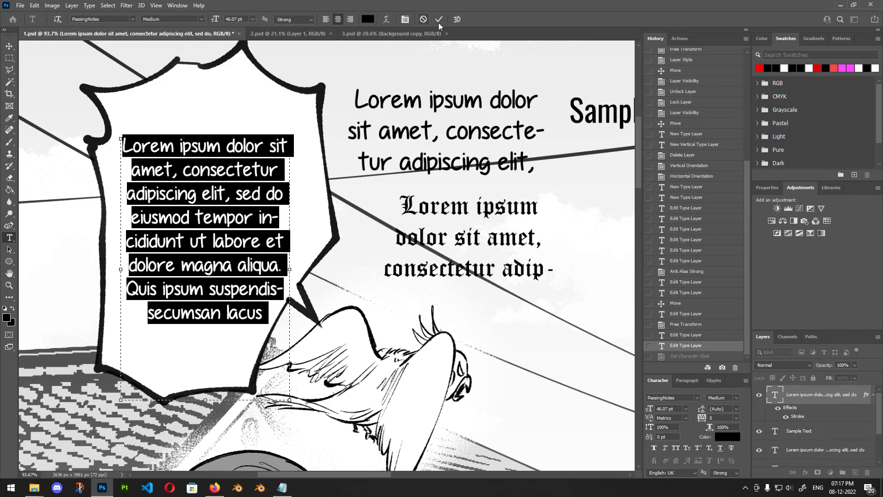
click(247, 206)
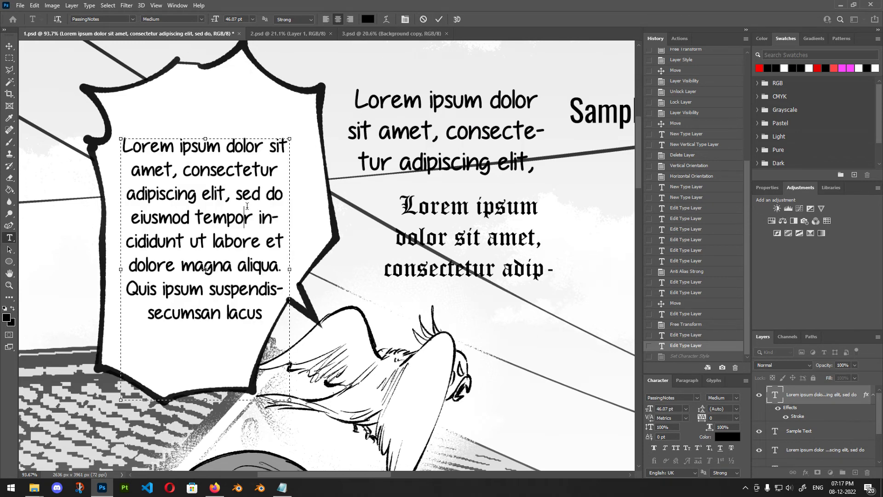
click(439, 19)
- Colour the spiky bubble's text from "incididunt" to "lacus" blue and cancel the edit to discard the change
click(270, 222)
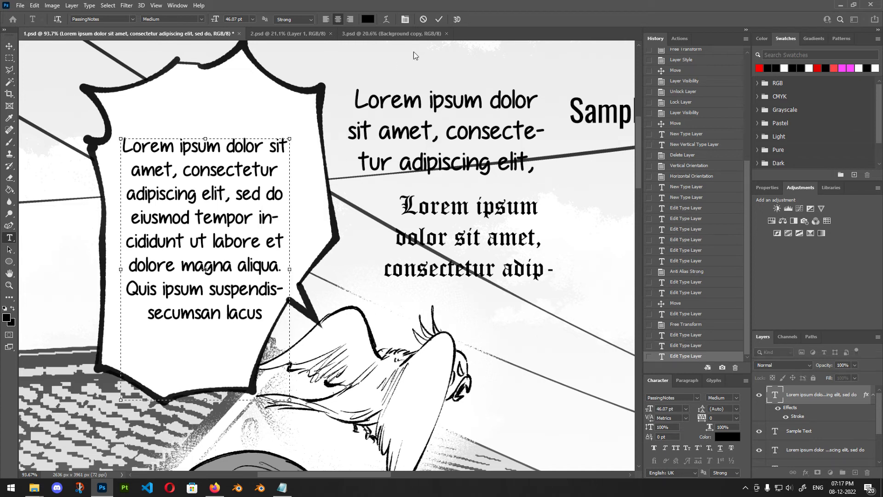
drag(263, 313, 237, 280)
click(264, 310)
drag(265, 308, 260, 217)
click(364, 19)
drag(221, 147, 254, 102)
click(342, 63)
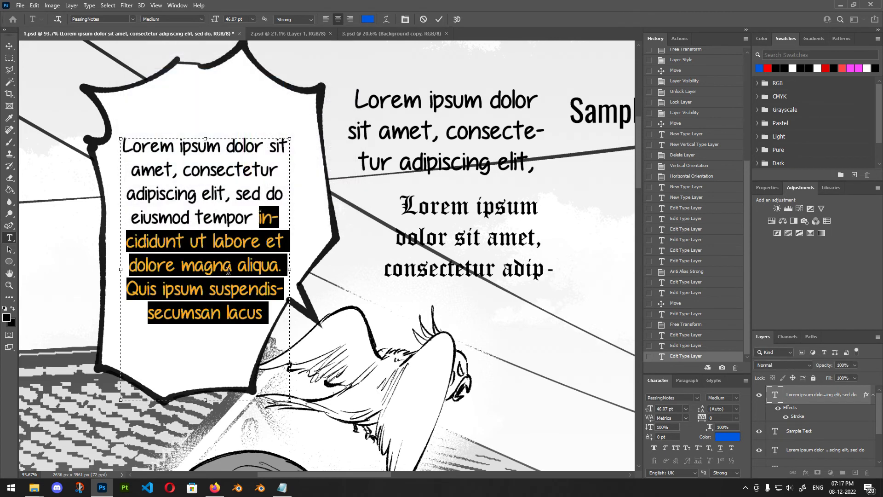
click(247, 297)
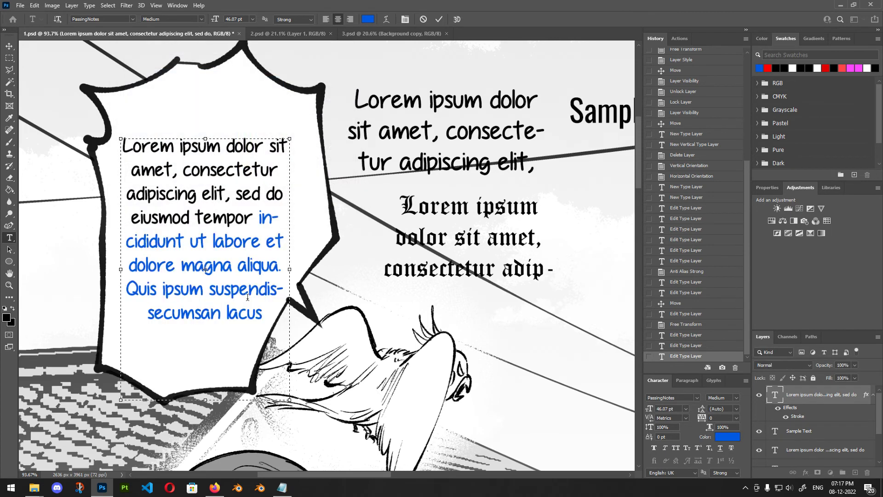
click(423, 19)
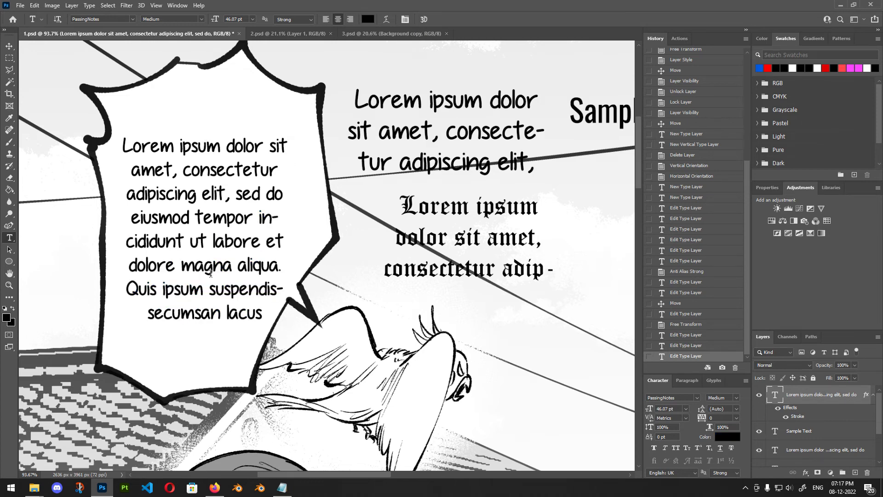
- Colour the spiky bubble's text from "incididunt" to "lacus" blue and commit the edit
click(261, 313)
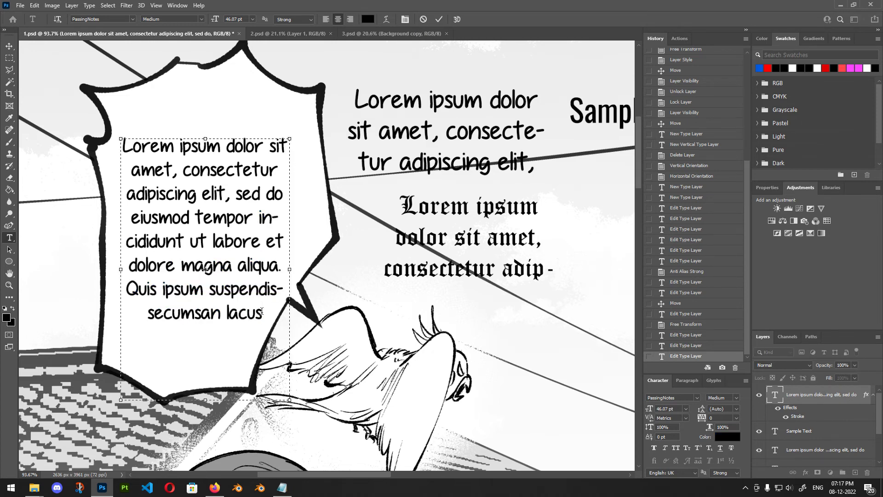
drag(259, 290, 261, 218)
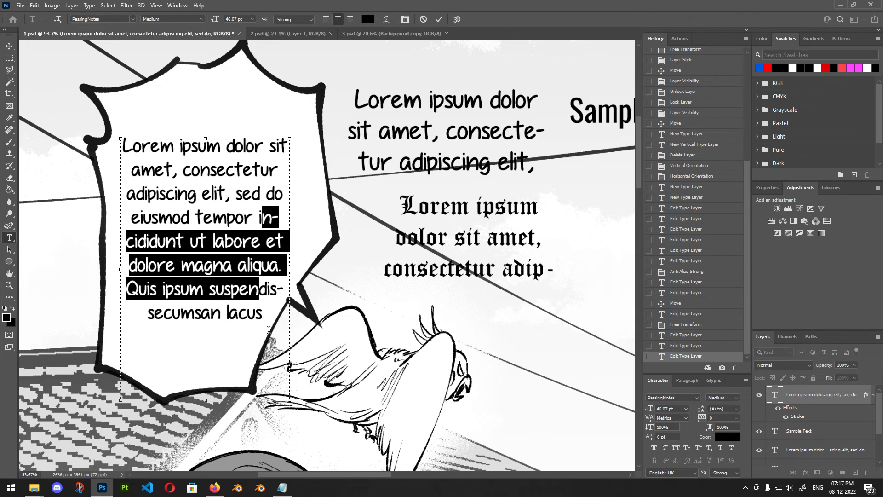
drag(265, 322, 261, 221)
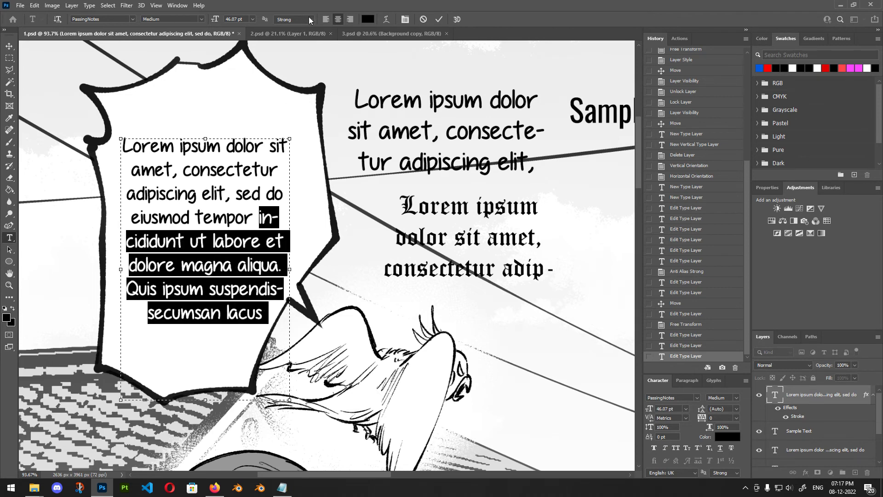
click(369, 20)
click(238, 106)
click(249, 100)
mouse_move(249, 99)
mouse_down()
mouse_move(245, 61)
mouse_move(250, 113)
mouse_up()
drag(230, 92, 237, 68)
click(329, 63)
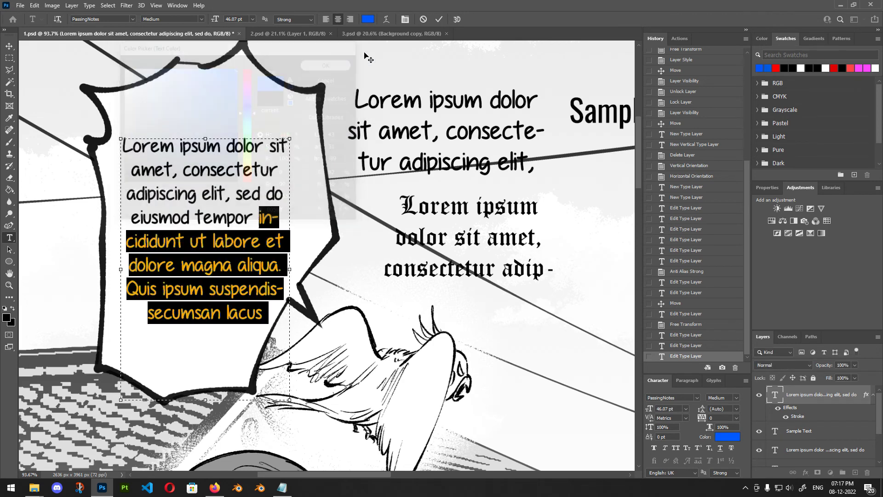
click(436, 20)
- Review the two-coloured text at different magnifications and save the document 1.psd
scroll(228, 241, down, 1)
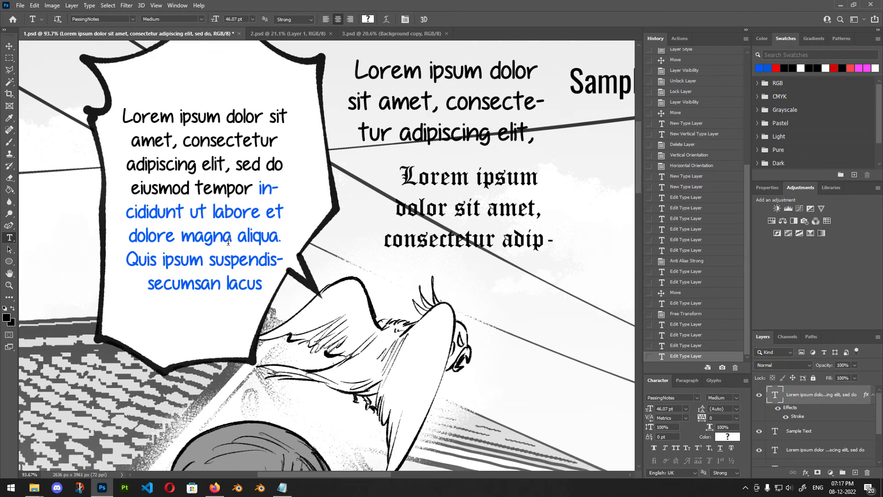
scroll(229, 242, down, 4)
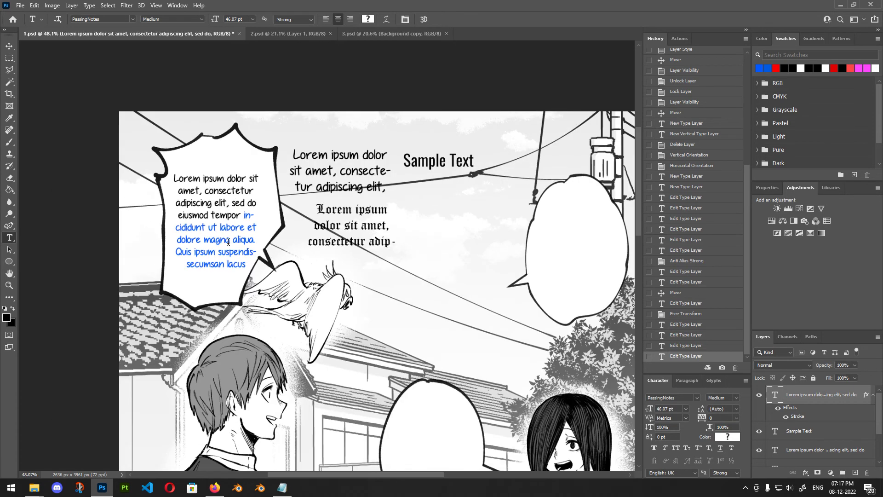
scroll(247, 240, up, 3)
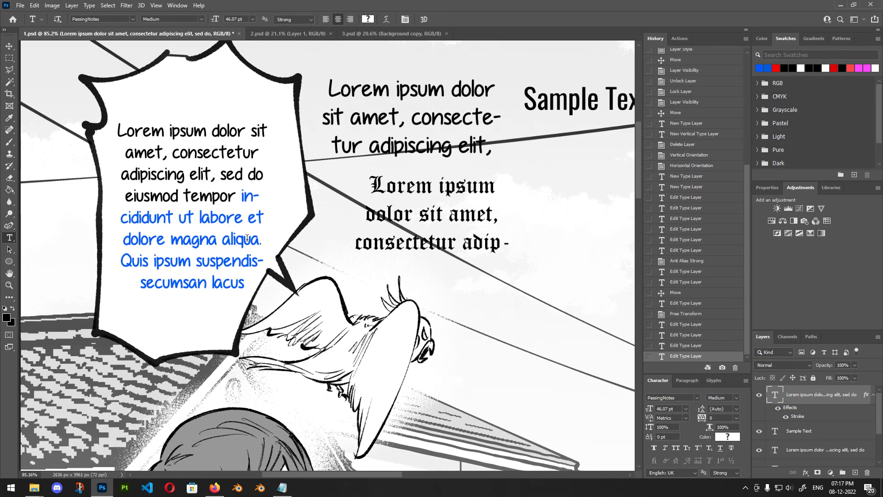
key(ctrl+s)
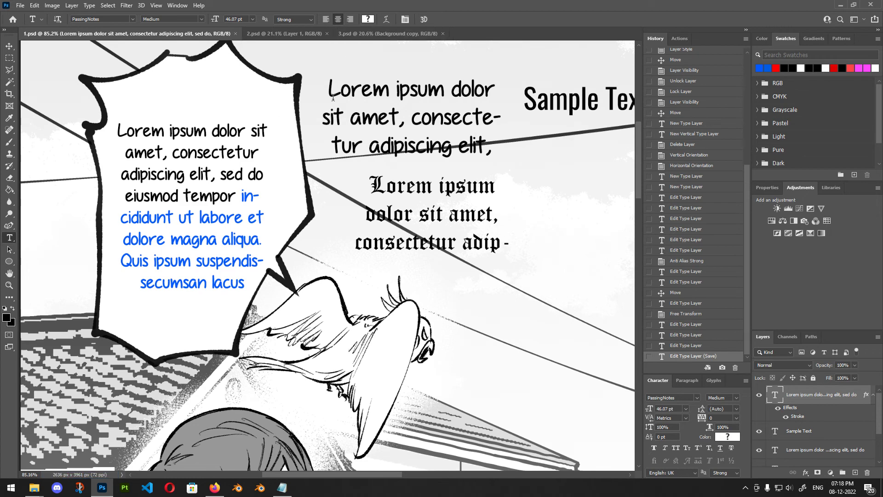
- Examine the recorded actions and collapse the 3pt action in the White Stroke set
scroll(325, 118, up, 2)
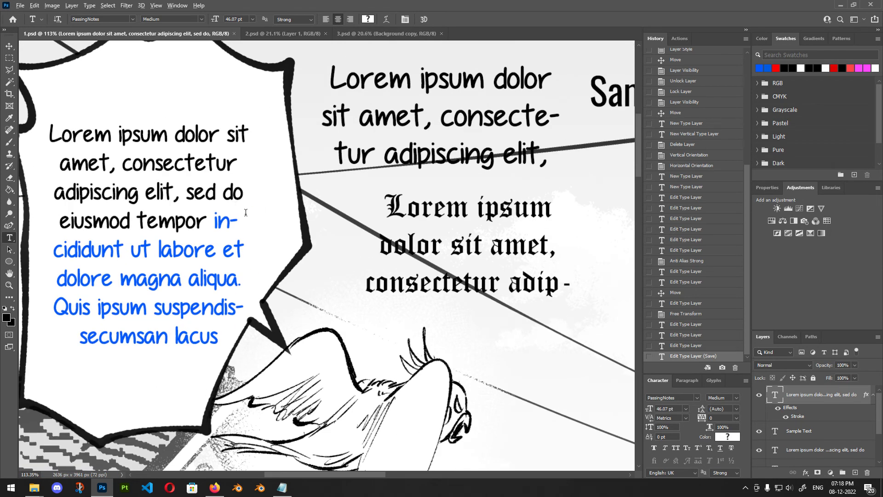
scroll(246, 212, down, 3)
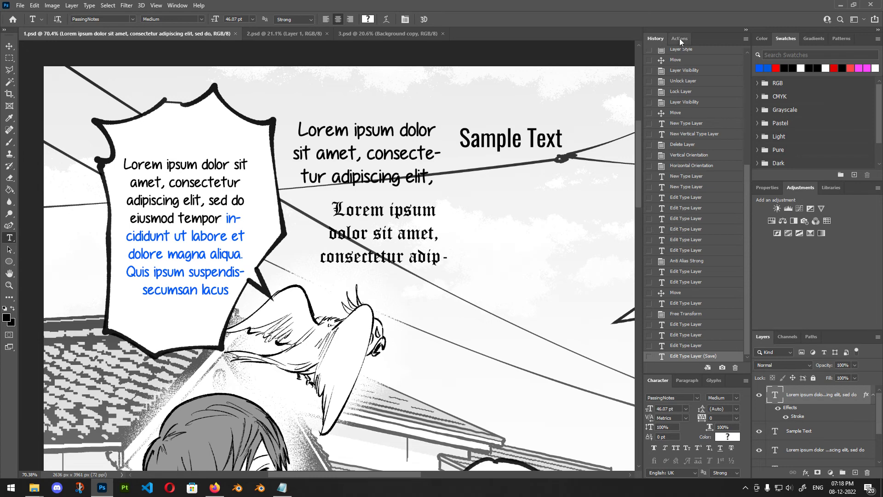
key(alt+F9)
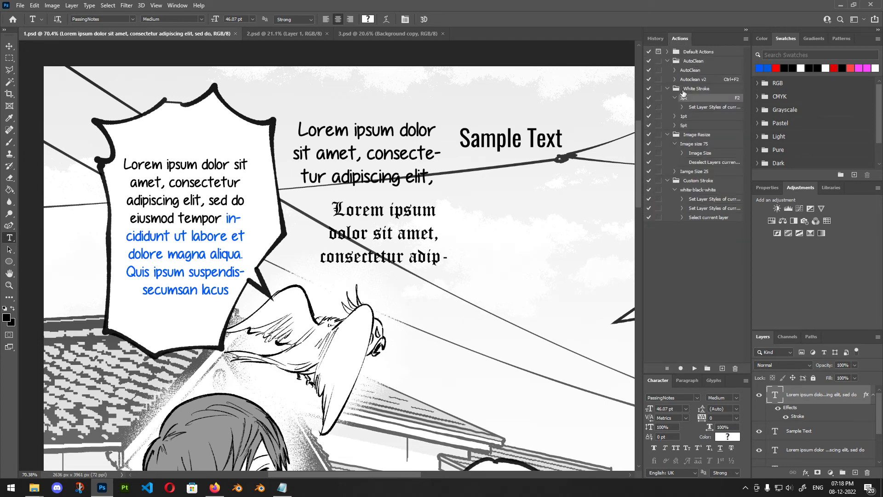
click(674, 97)
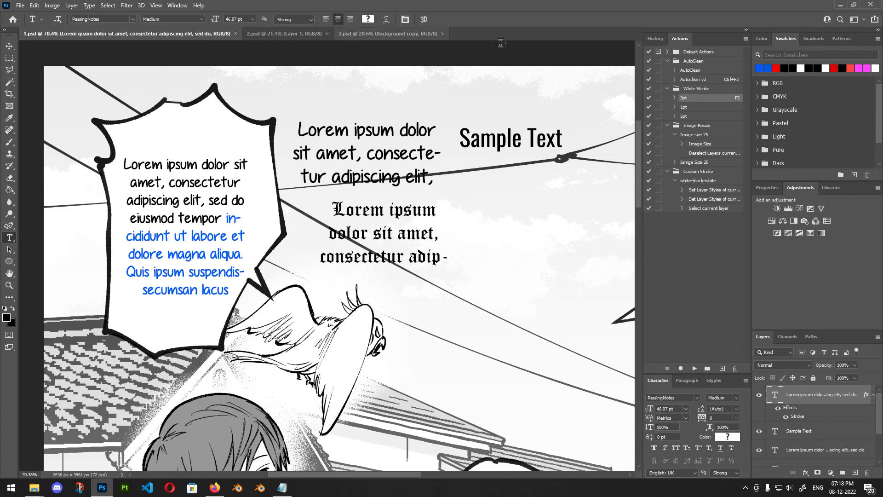
- Return to the document's edit history and show the Color panel in place of the swatches
click(658, 40)
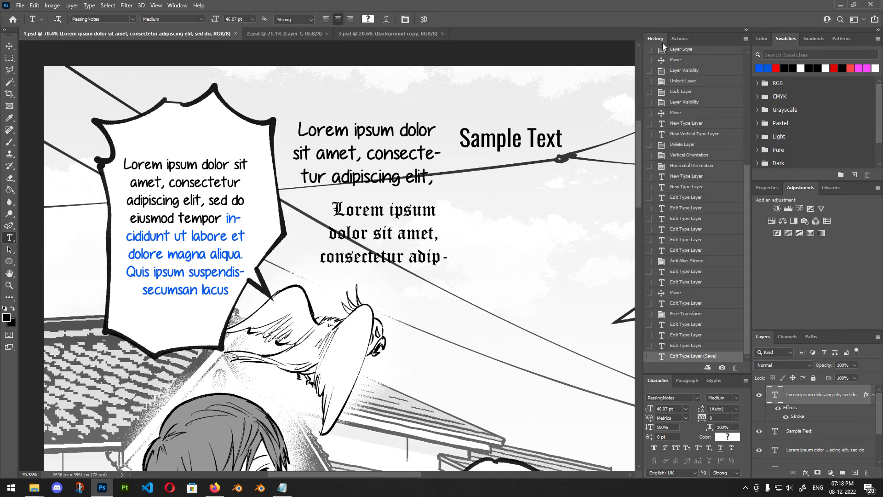
click(746, 38)
click(776, 40)
key(F6)
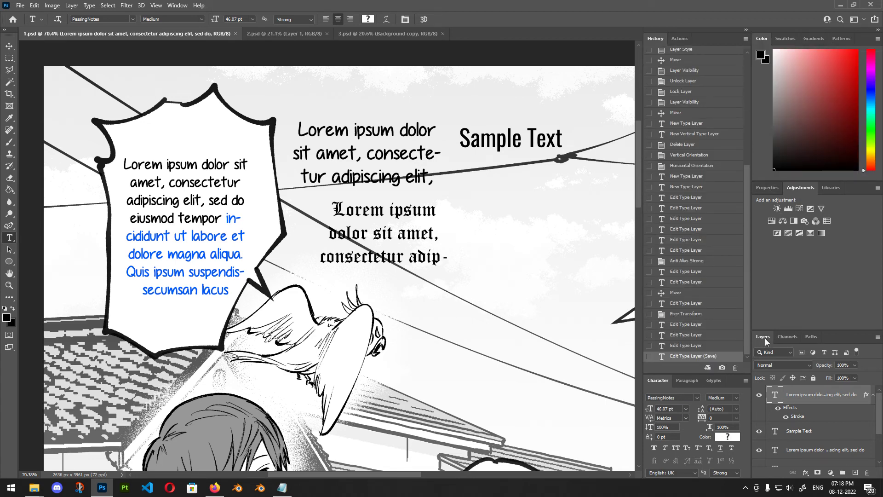
- View the document's channels and paths, return to its layers, and show the paragraph settings and the PassingNotes font's glyphs
click(787, 336)
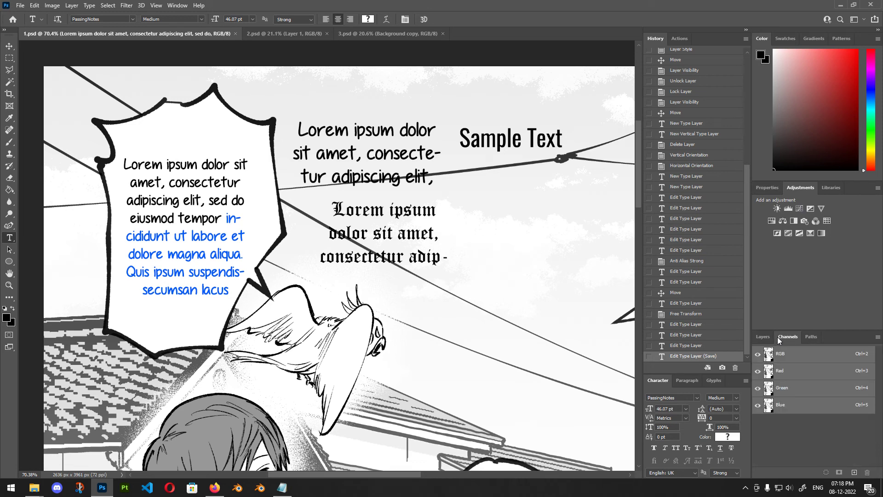
click(764, 339)
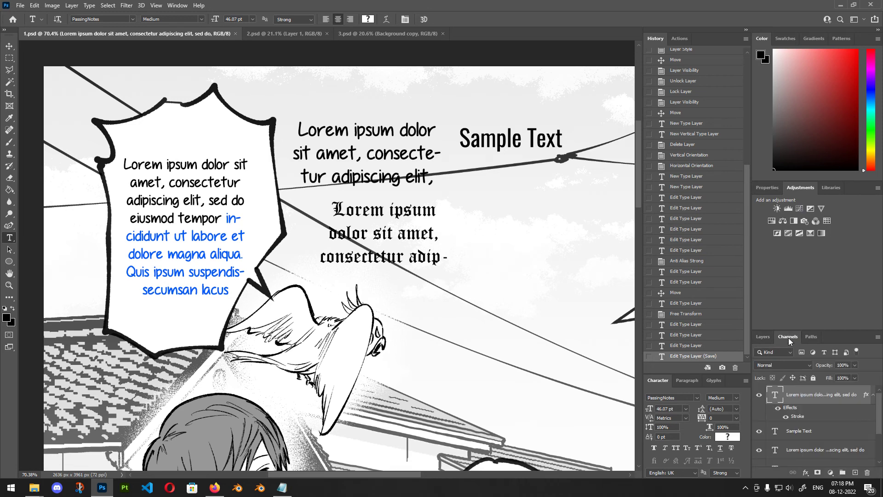
click(788, 336)
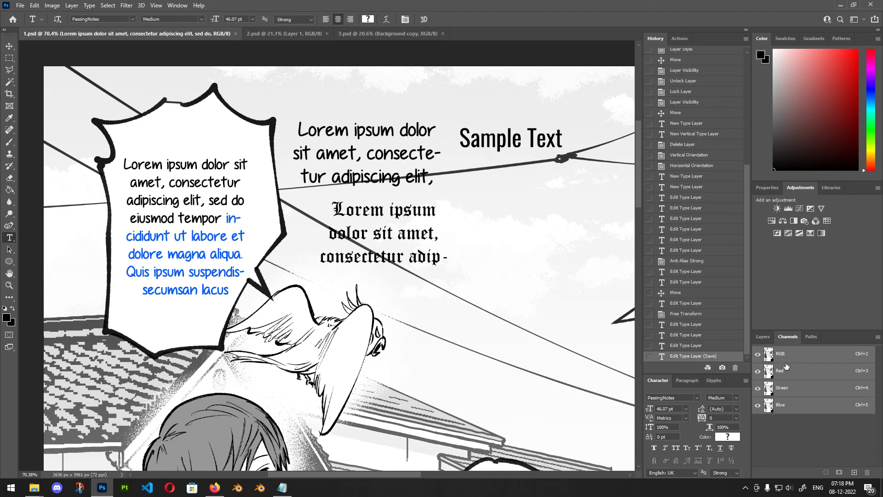
click(811, 337)
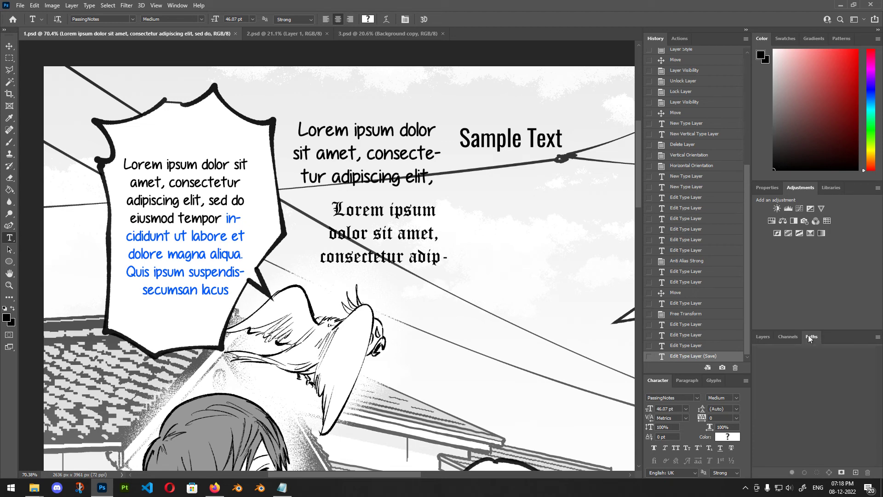
click(767, 338)
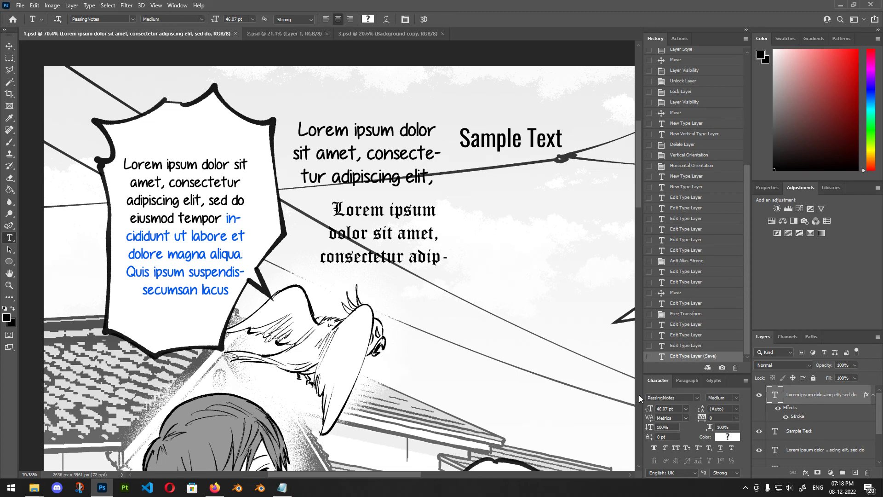
click(682, 382)
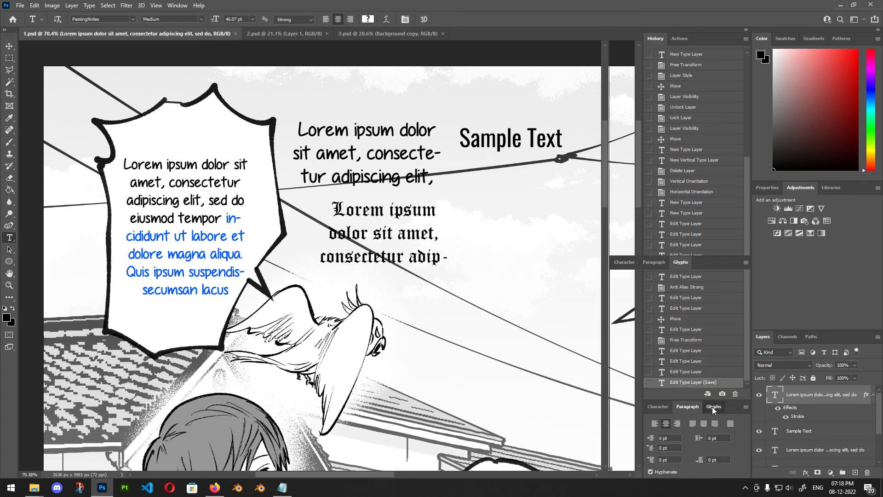
click(714, 407)
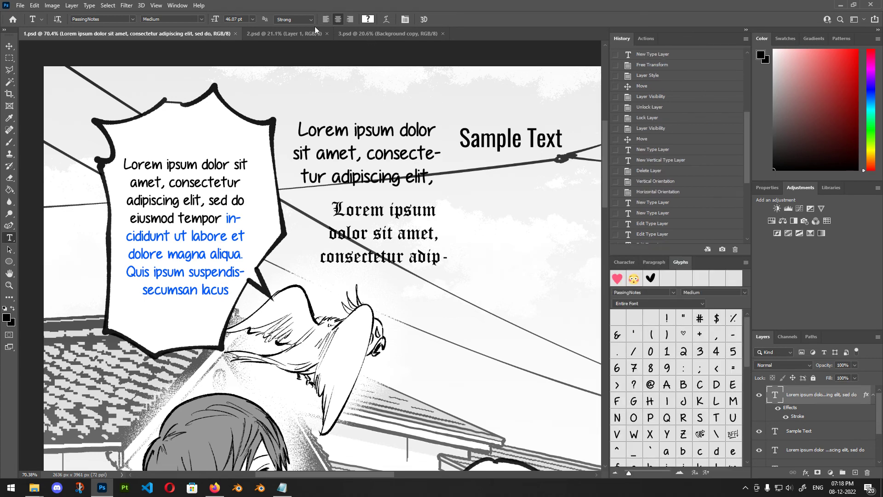
- Open the Typer Tools extension to examine its script lines and text styles, and close it
click(171, 6)
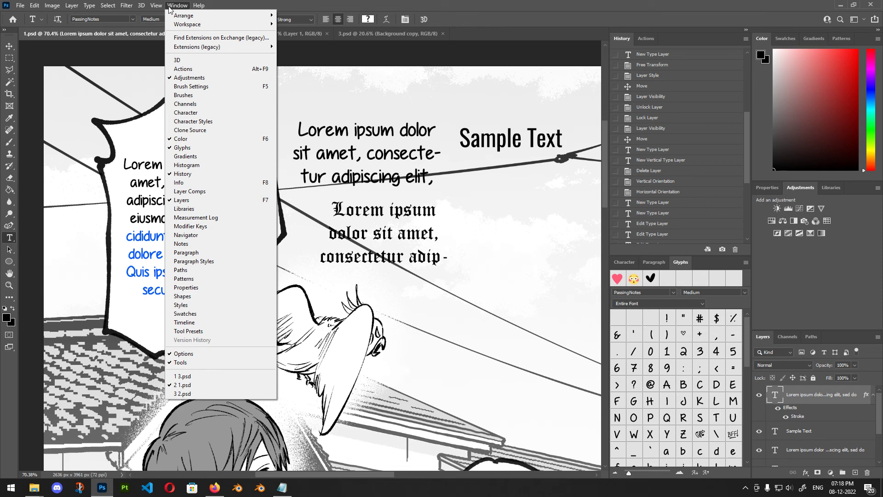
mouse_move(199, 48)
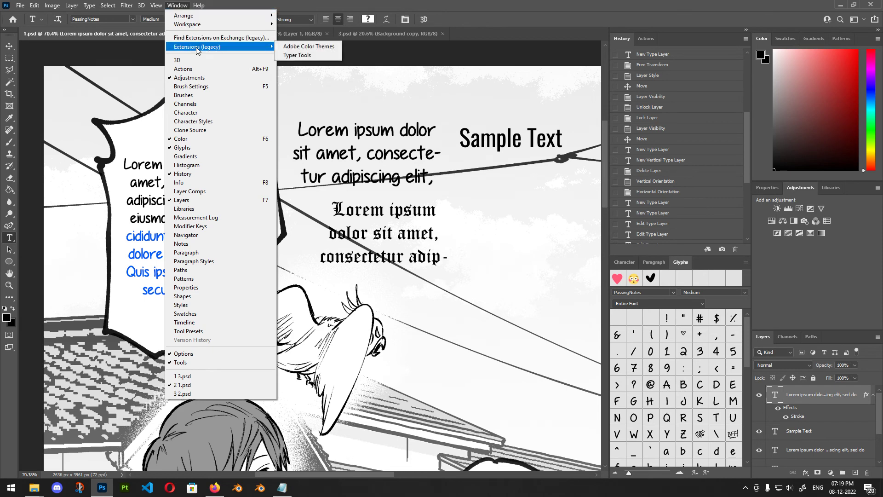
click(302, 56)
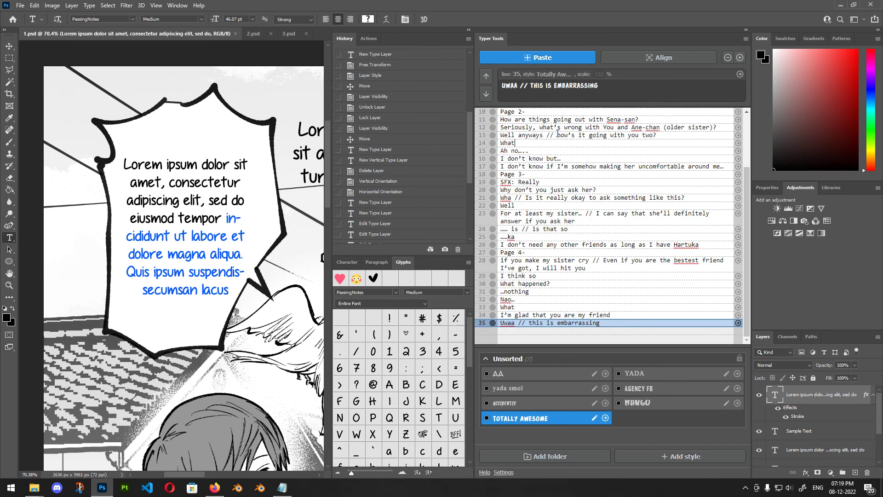
click(745, 38)
click(760, 39)
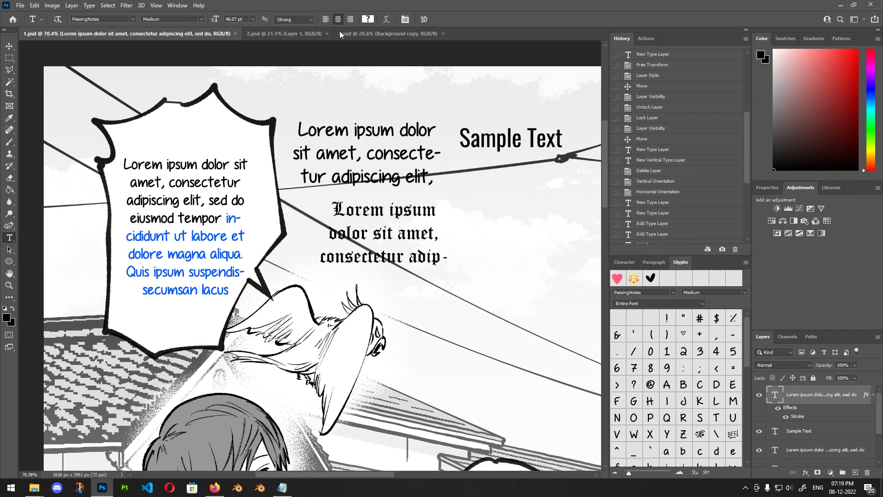
- Reopen the handwritten paragraph between the spiky bubble and Sample Text, and commit the edit without altering anything
click(404, 160)
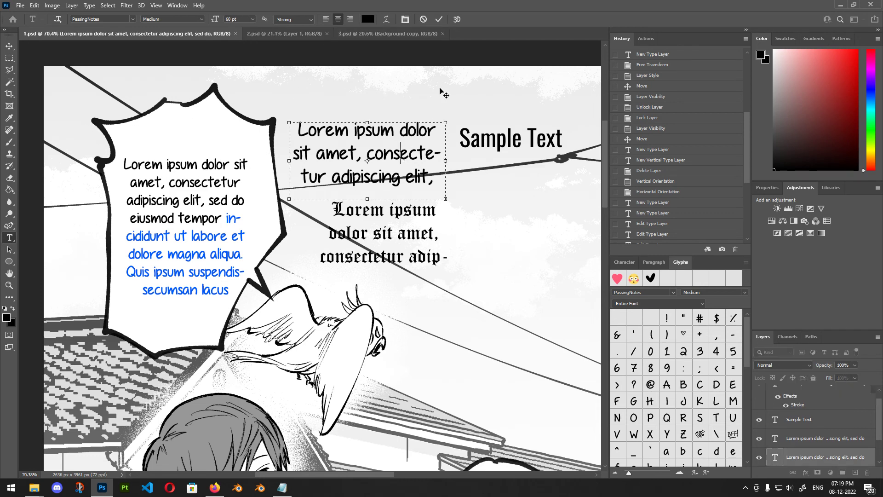
click(441, 19)
- Add a paragraph text box reading "ereasdasd" over the bird, directly above the Redrawed layer, and commit it
scroll(793, 394, down, 2)
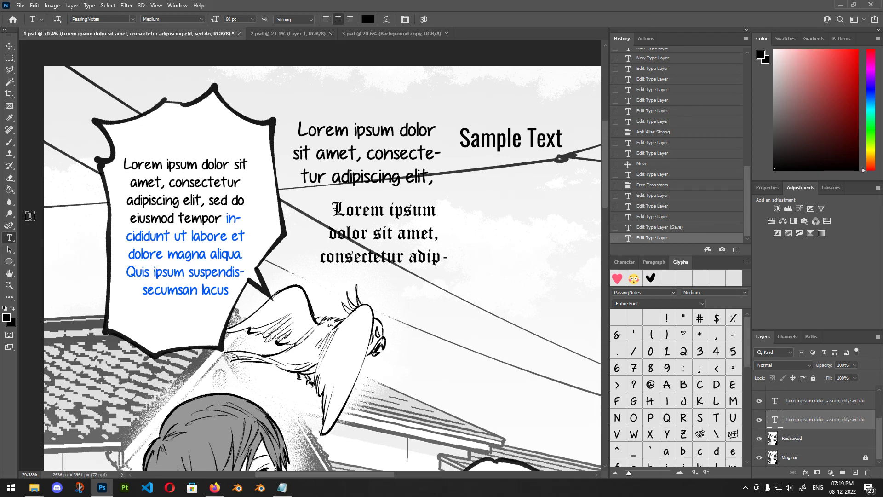
click(806, 443)
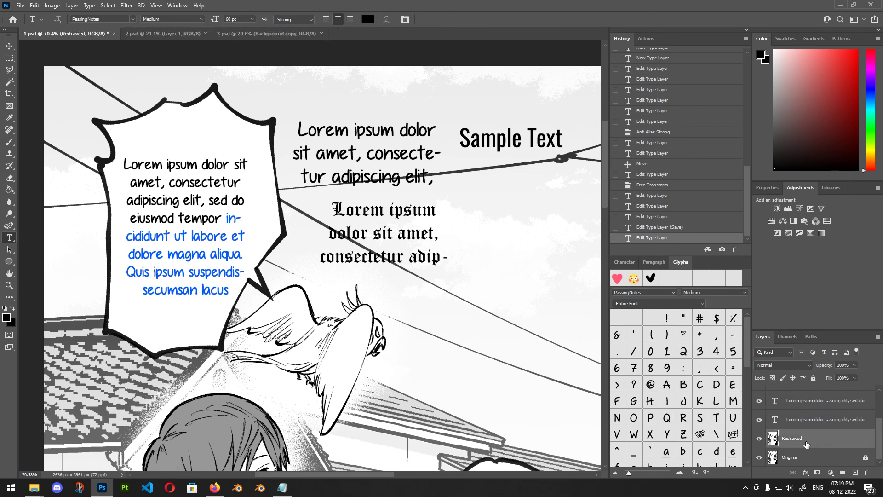
drag(308, 289, 488, 360)
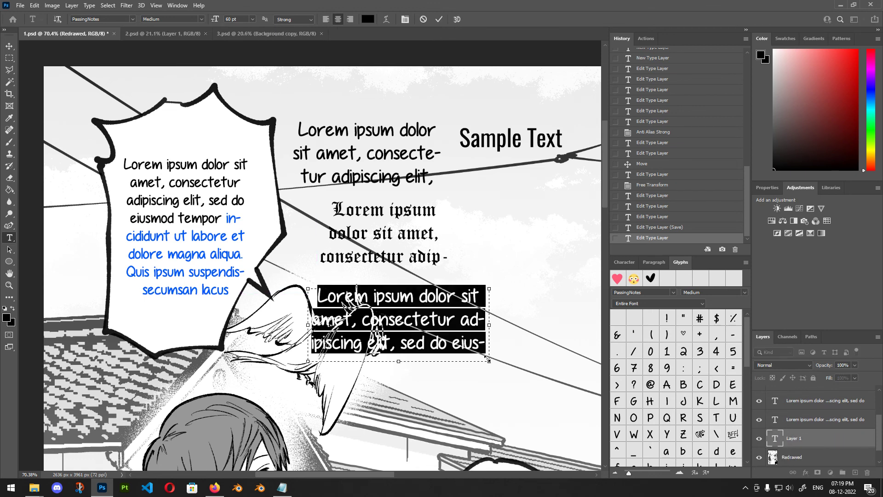
click(423, 19)
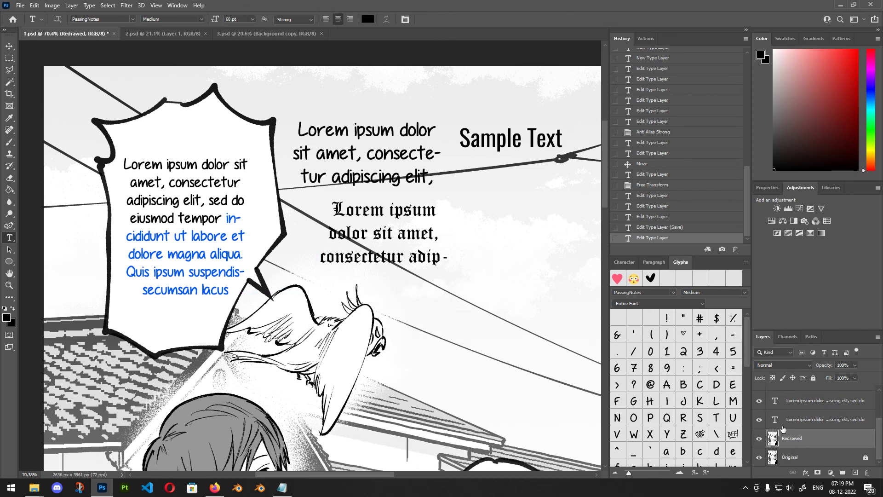
drag(306, 294, 470, 387)
text(ereasdasd)
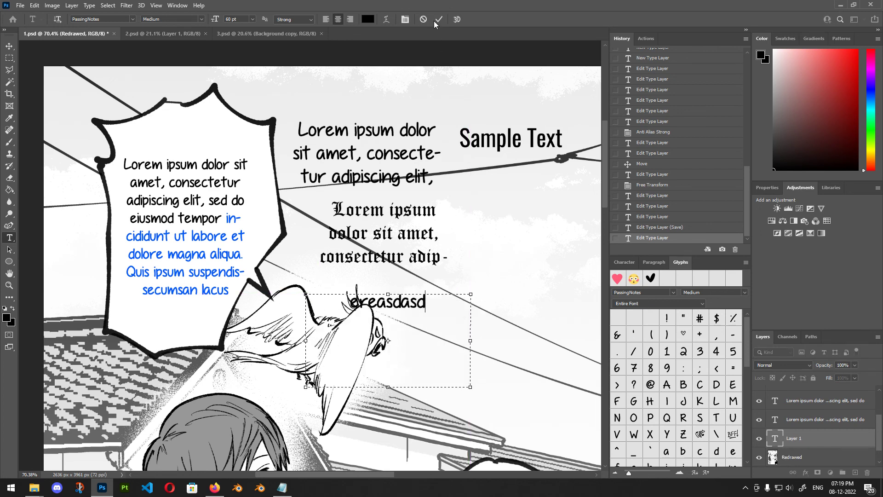
click(434, 20)
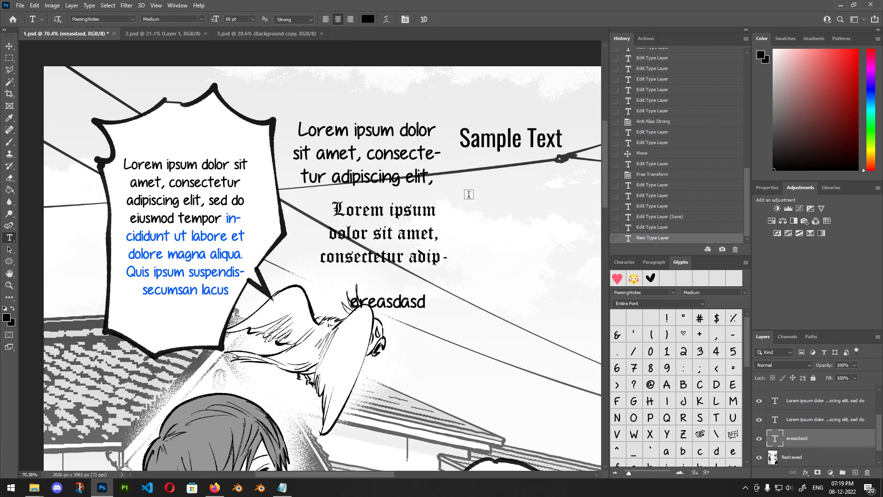
- Start a new text layer directly above the lower Lorem ipsum layer, beside the blackletter paragraph, and cancel it
scroll(354, 210, down, 3)
scroll(340, 234, up, 2)
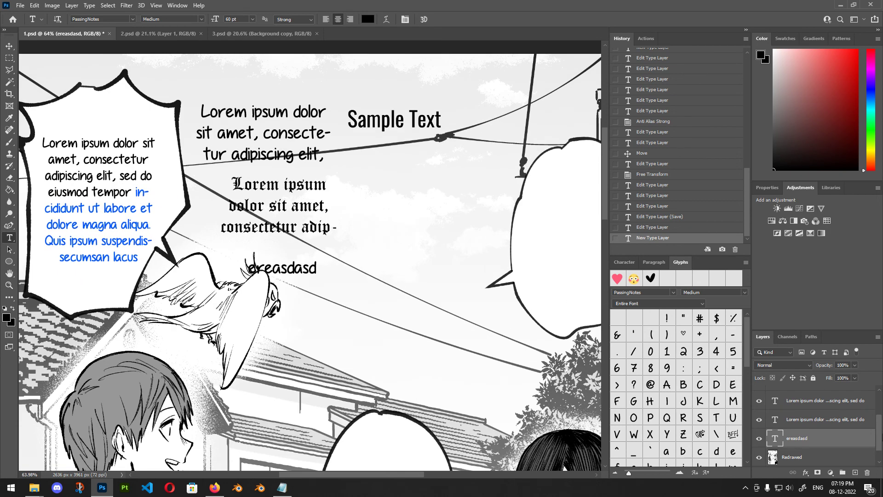
click(812, 421)
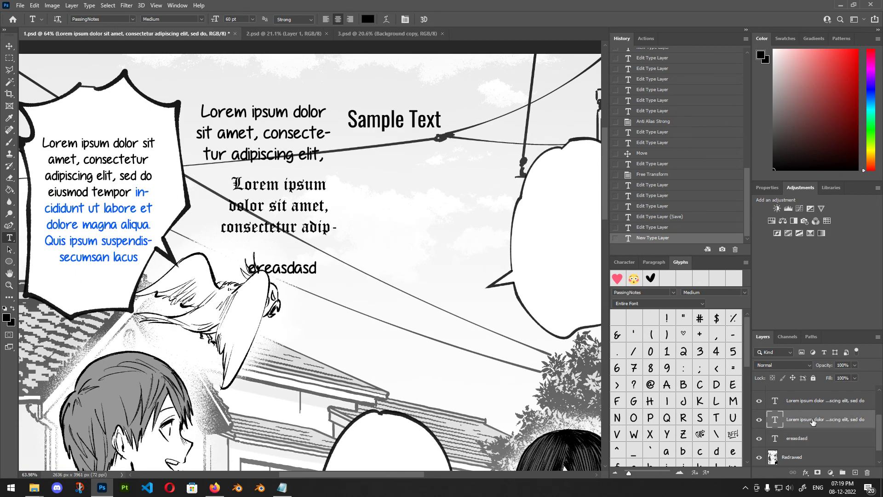
click(403, 199)
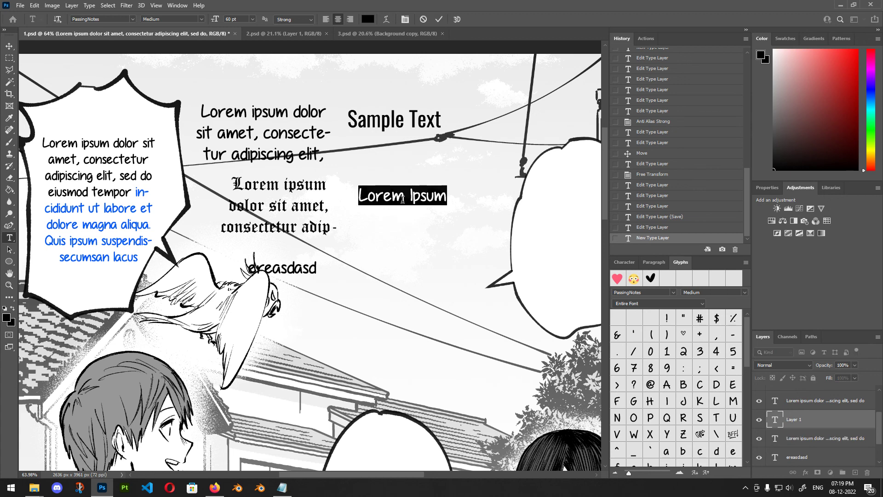
click(423, 19)
scroll(449, 210, down, 2)
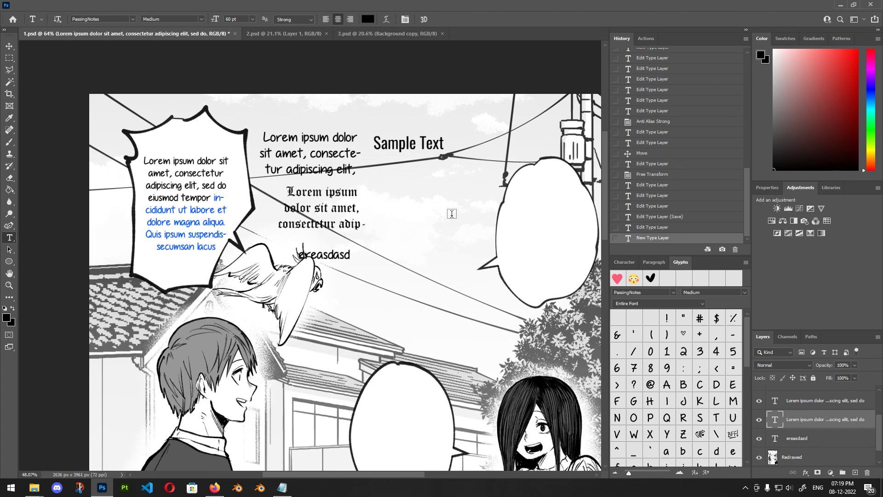
- Select the ereasdasd text layer and activate the Move tool to show its transform box over the bird
scroll(816, 443, down, 1)
click(806, 427)
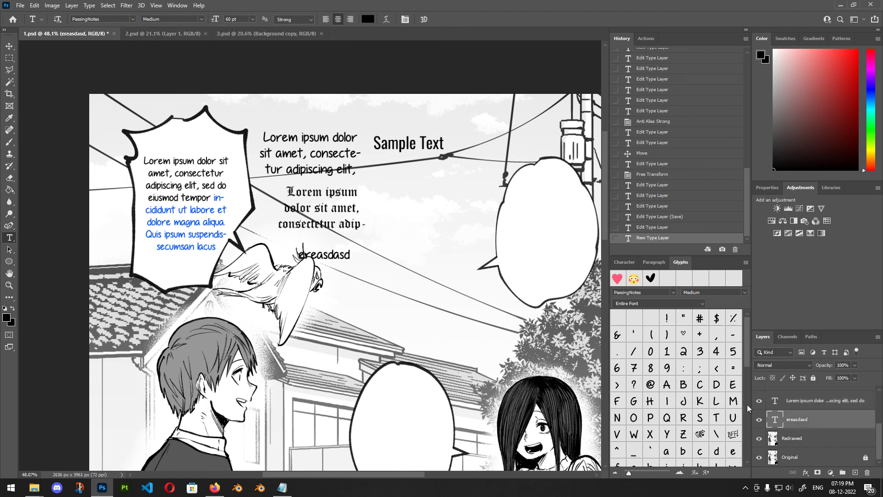
scroll(329, 238, up, 2)
scroll(329, 239, up, 2)
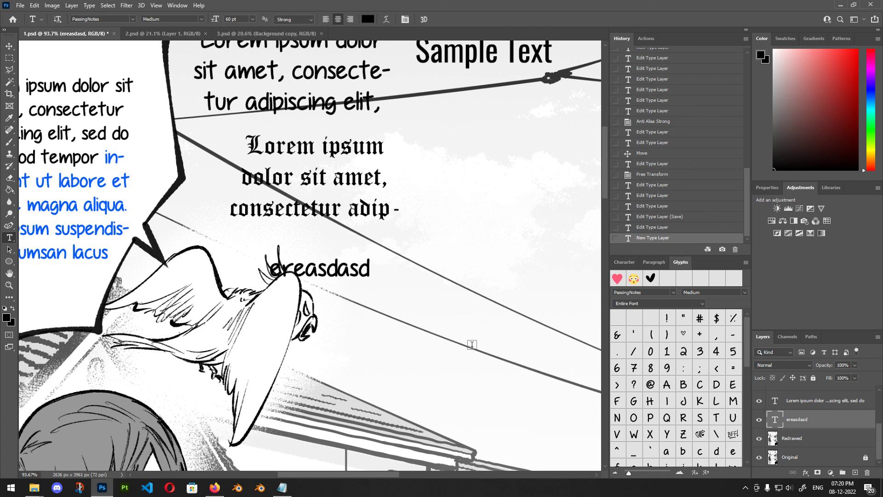
scroll(271, 251, down, 3)
scroll(319, 268, up, 3)
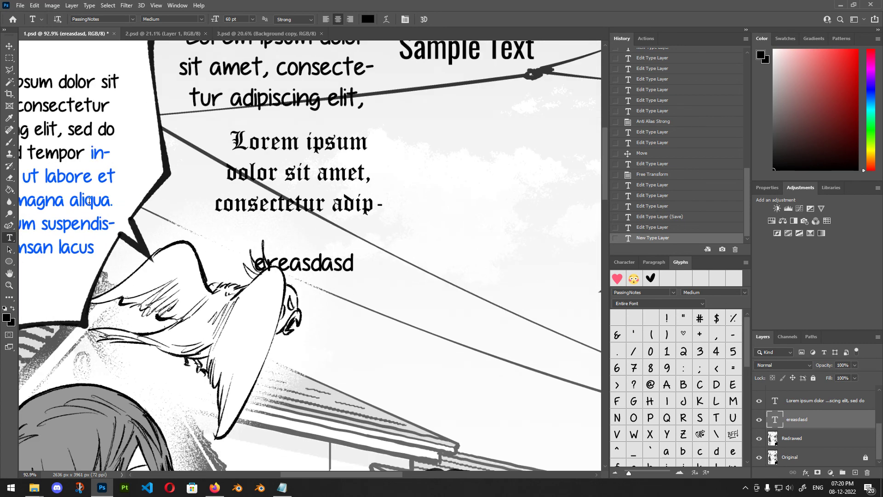
key(v)
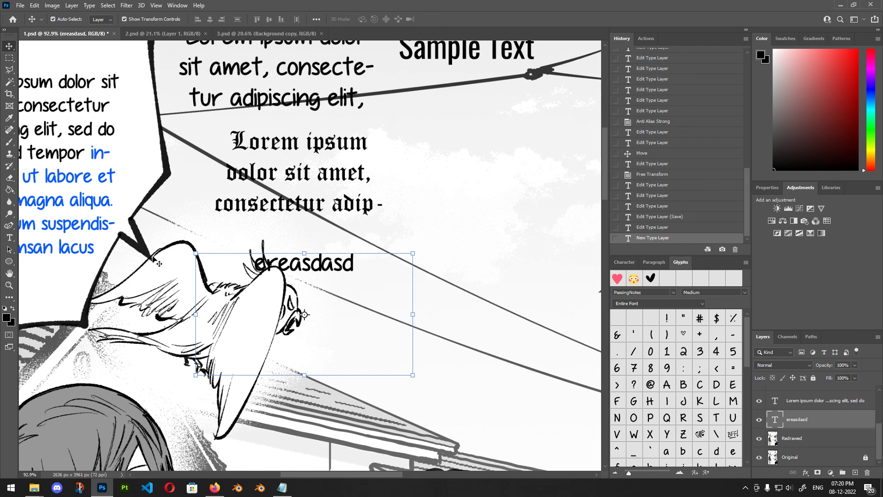
scroll(126, 256, down, 2)
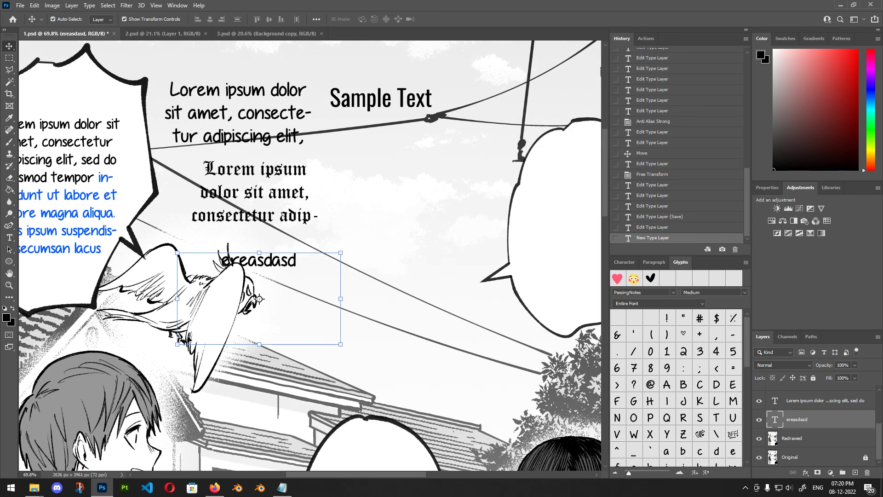
- Select the Redrawed artwork layer from the canvas and show the character settings in place of the glyphs
click(354, 184)
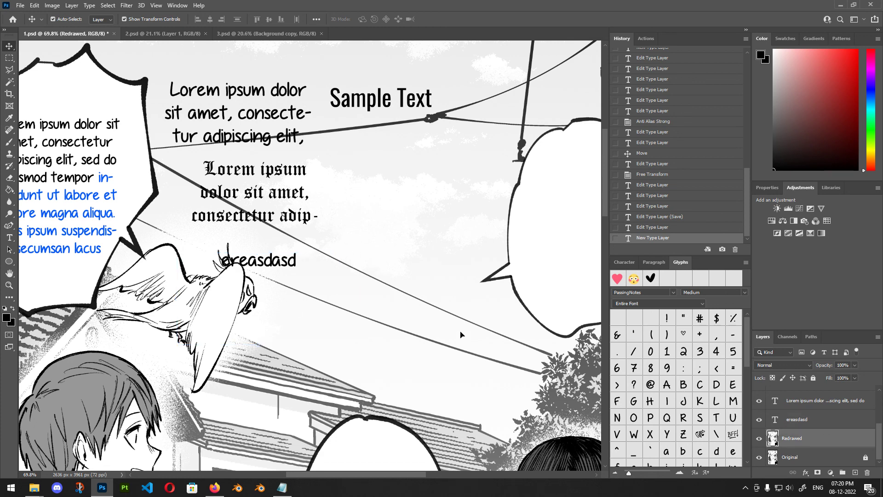
scroll(462, 334, down, 2)
scroll(363, 261, up, 2)
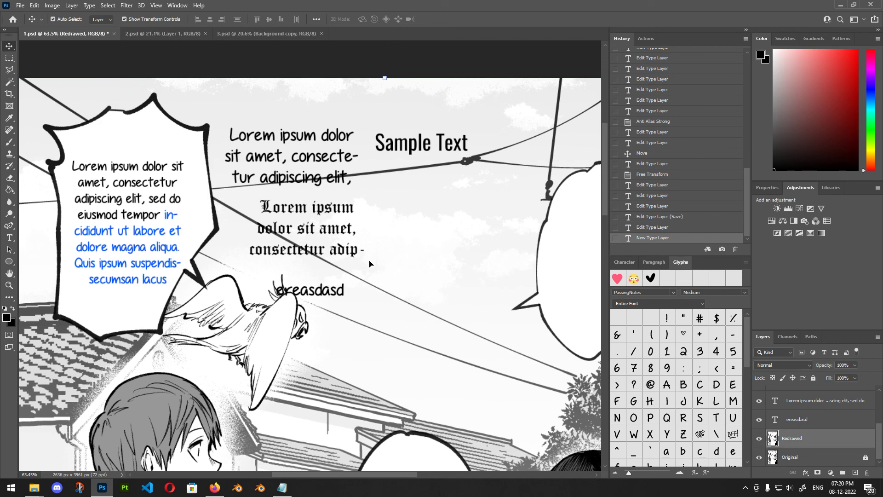
click(624, 262)
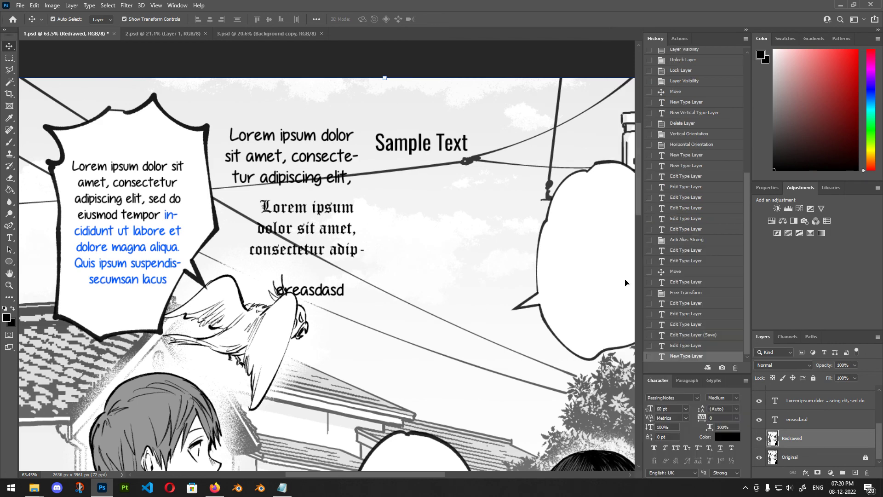